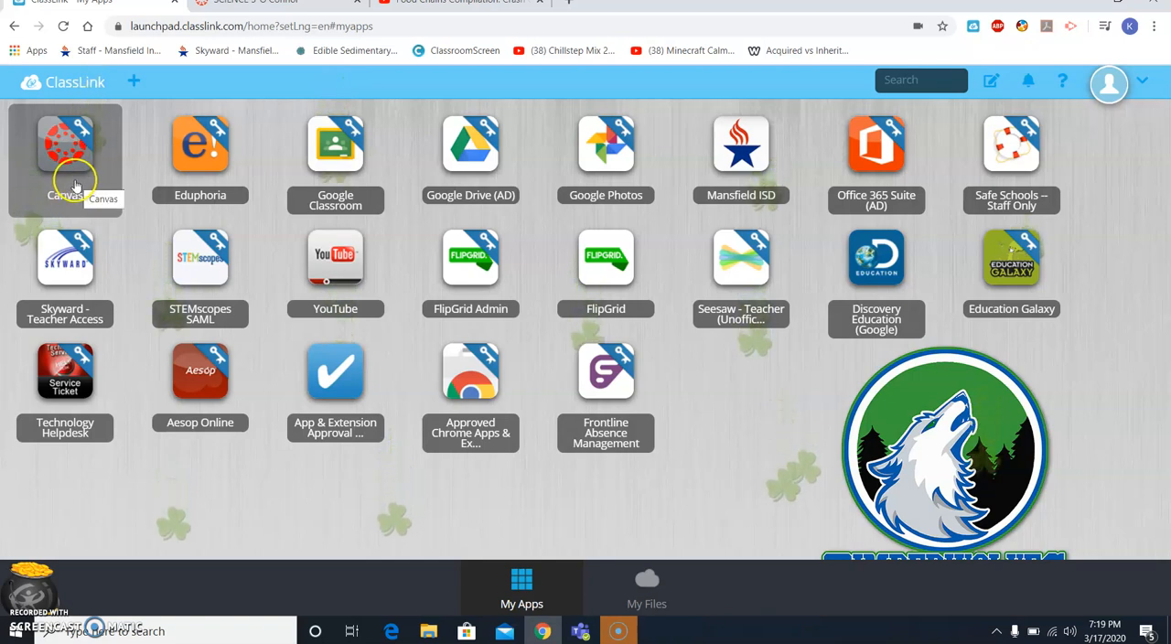
- Open Canvas from the ClassLink launchpad and go to the regular SCIENCE 5 course
left_click(76, 184)
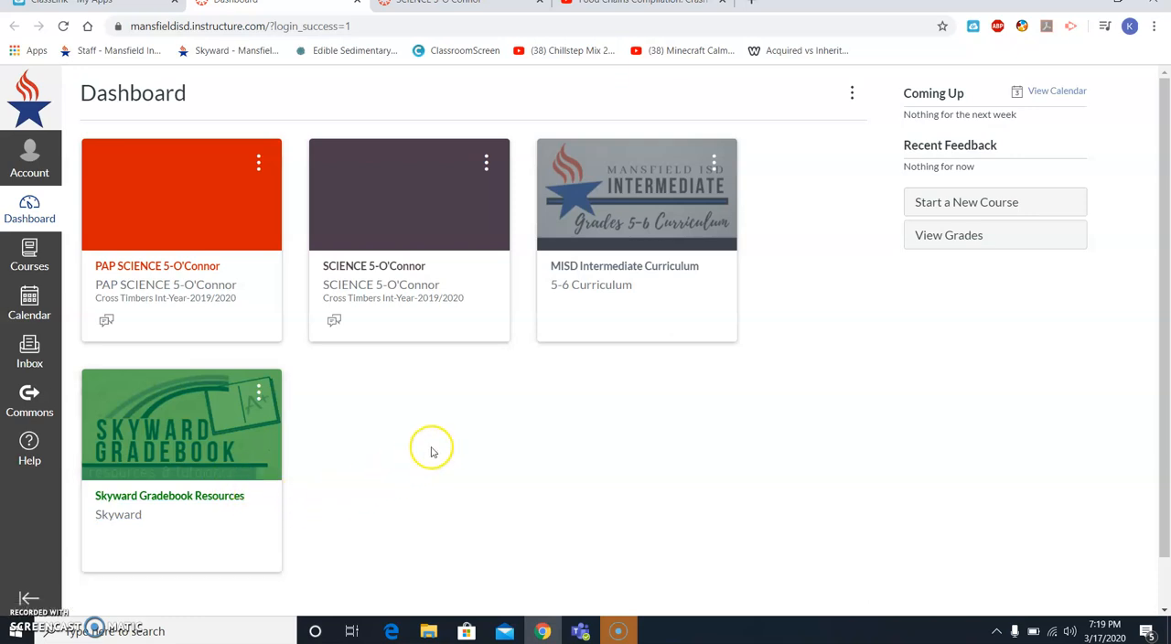
left_click(463, 272)
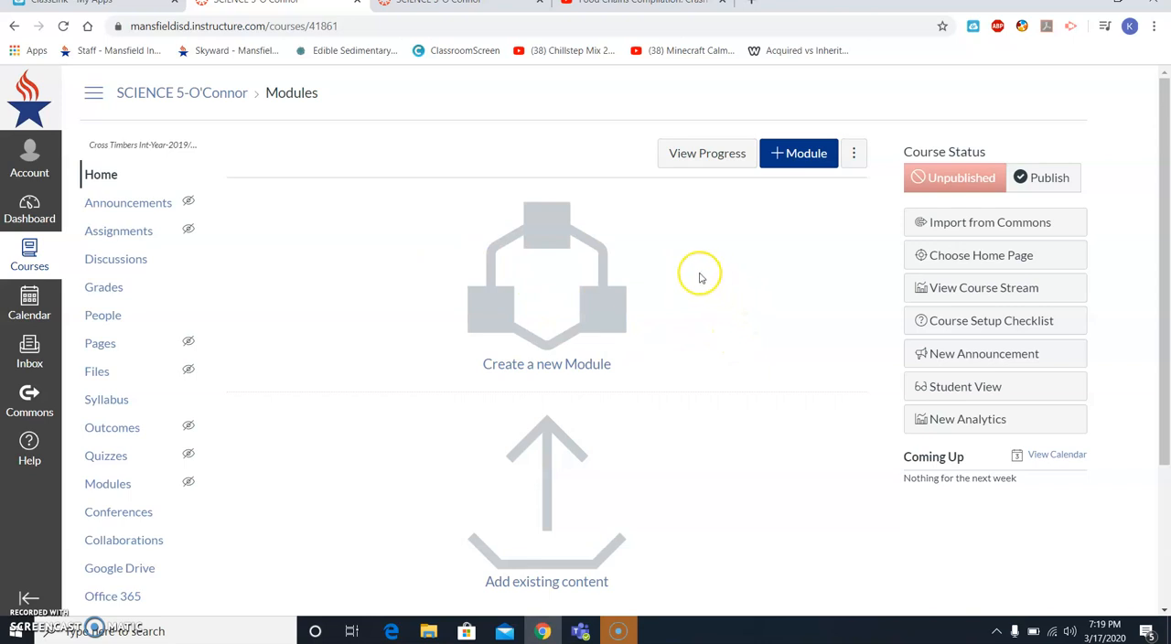
scroll(594, 354, "down", 3)
scroll(589, 484, "up", 3)
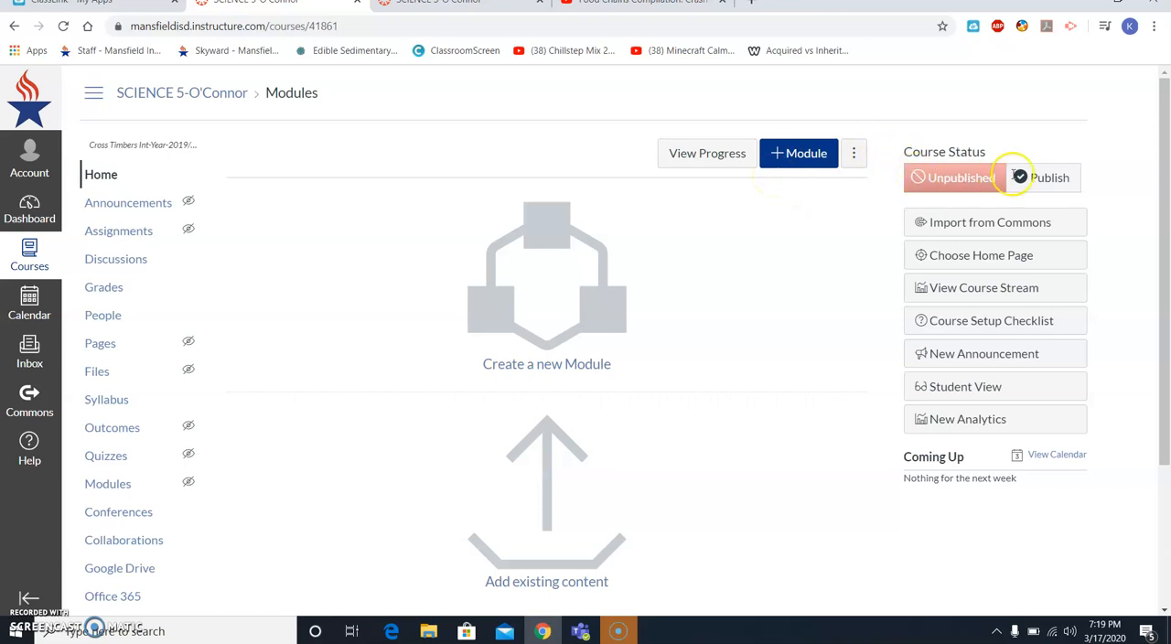
left_click(1061, 189)
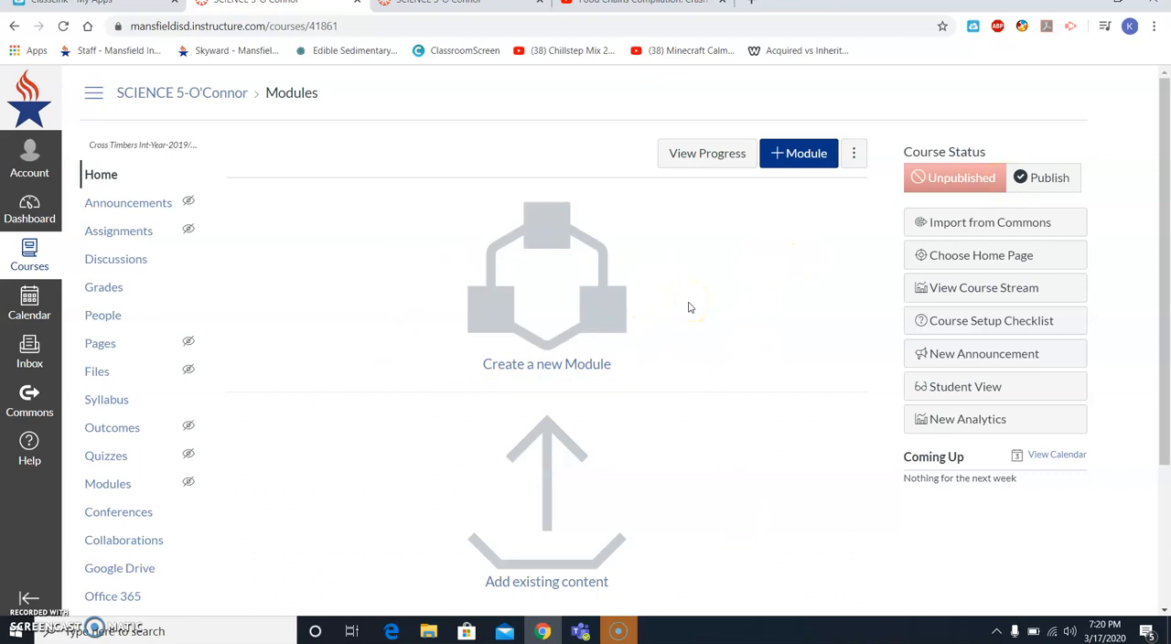
left_click(986, 178)
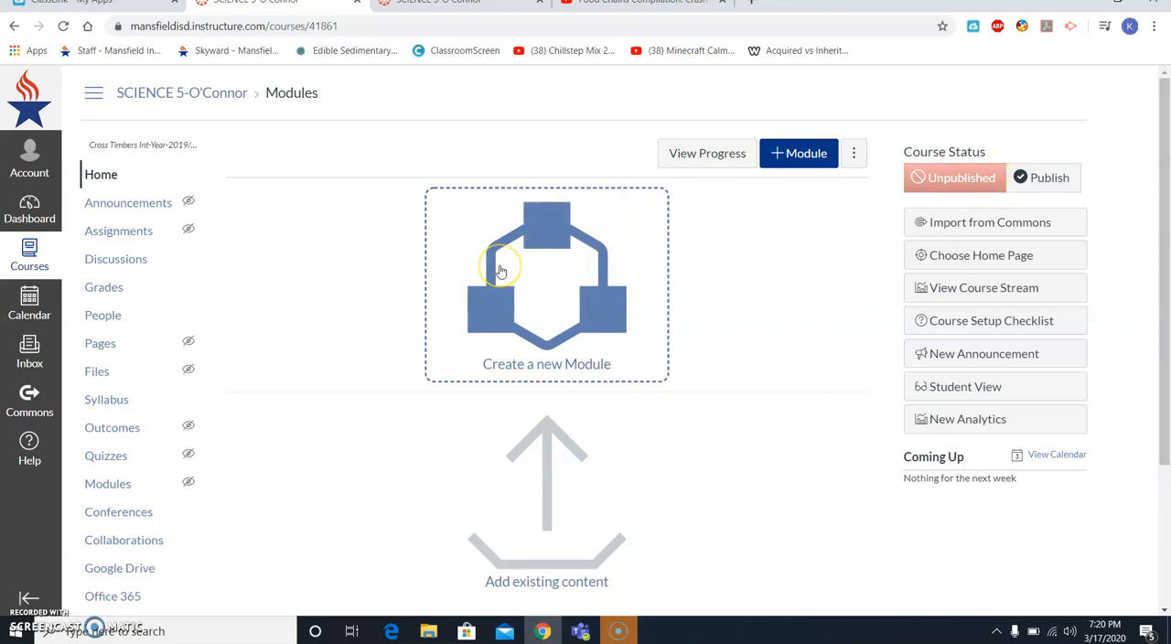
- Start a new course module named "Food Chains and Food Webs"
left_click(782, 159)
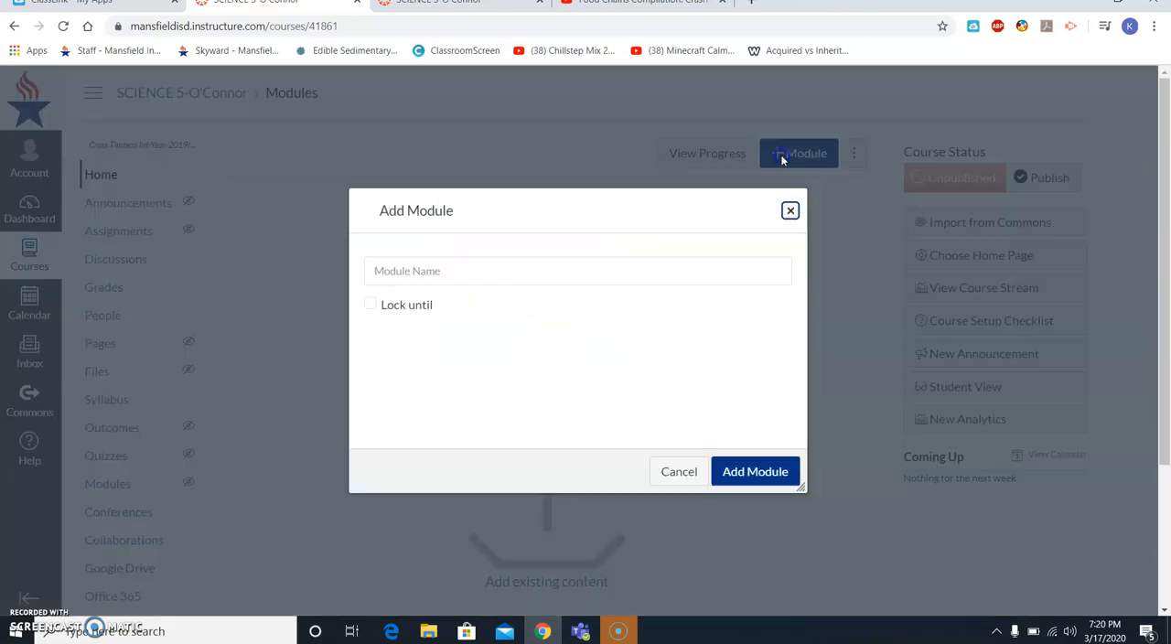
left_click(683, 282)
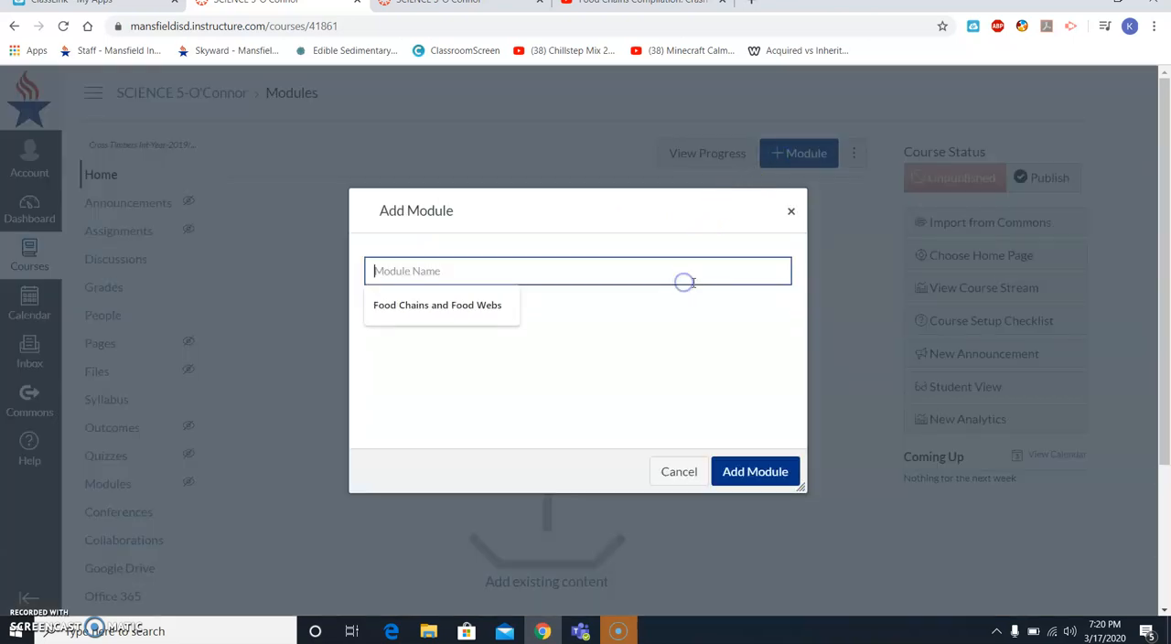
left_click(438, 308)
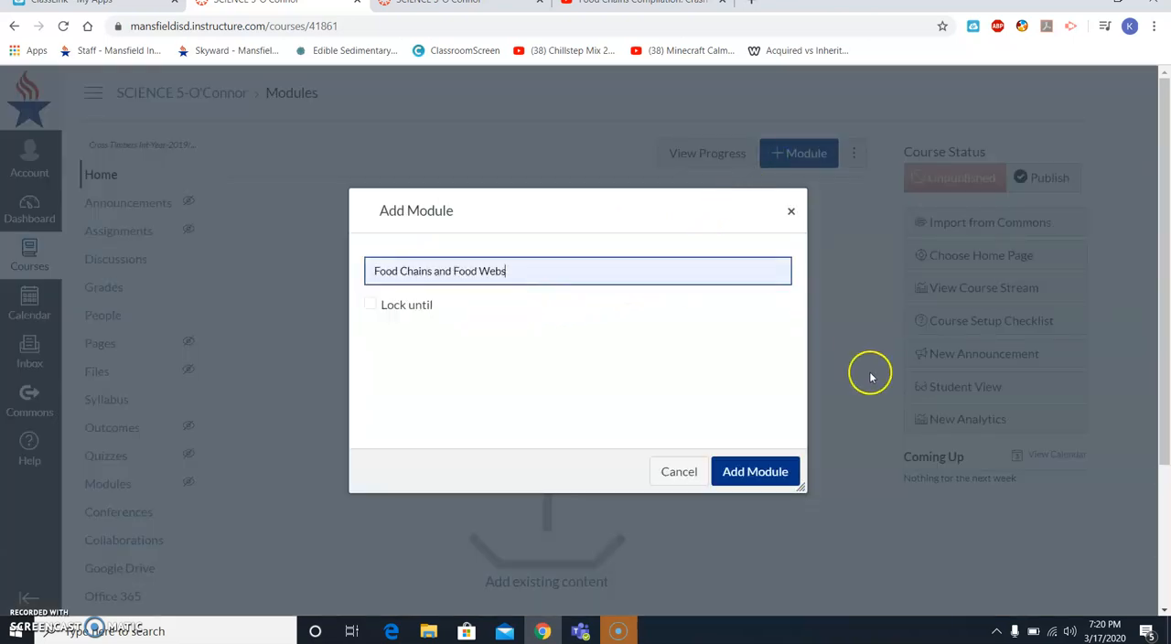
left_click(418, 305)
left_click(418, 305)
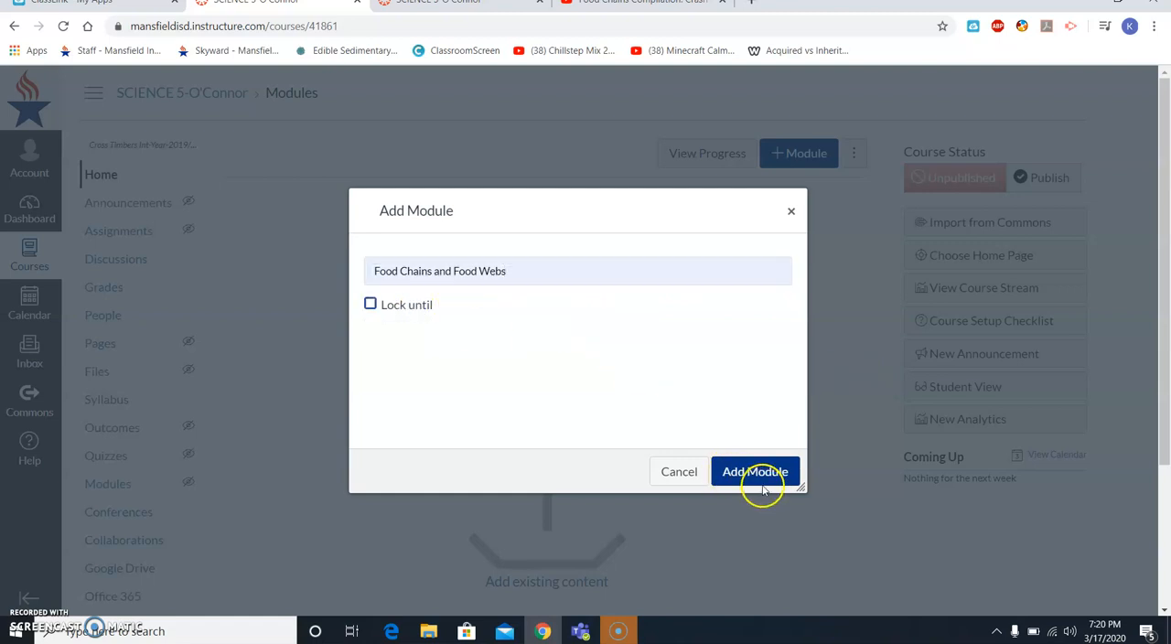
left_click(386, 311)
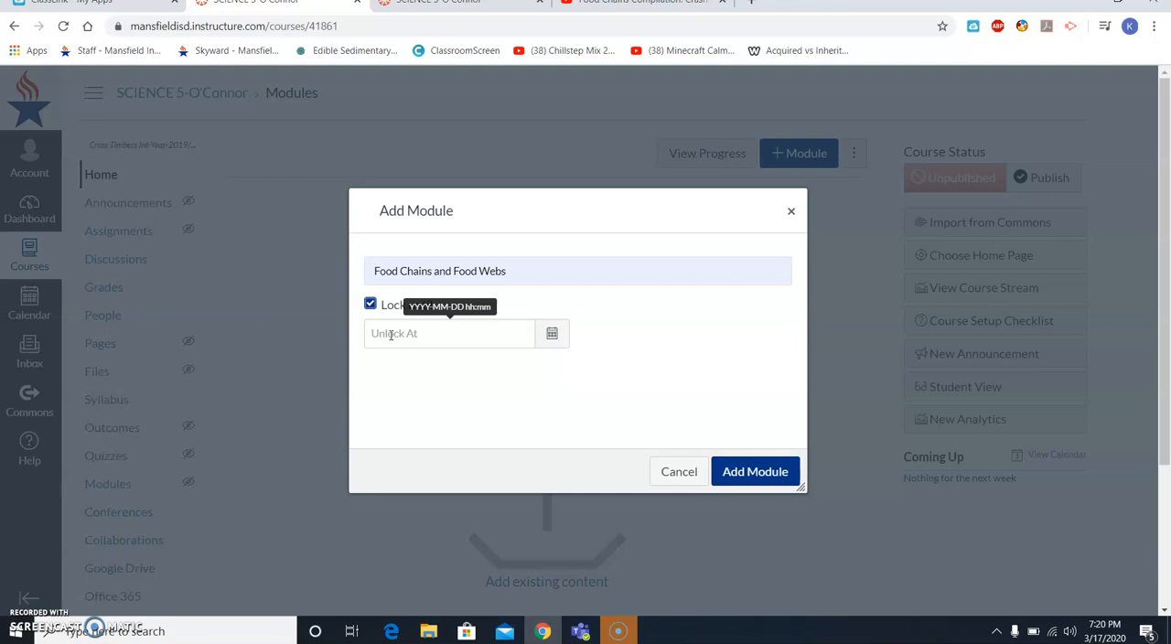
left_click(400, 345)
left_click(369, 304)
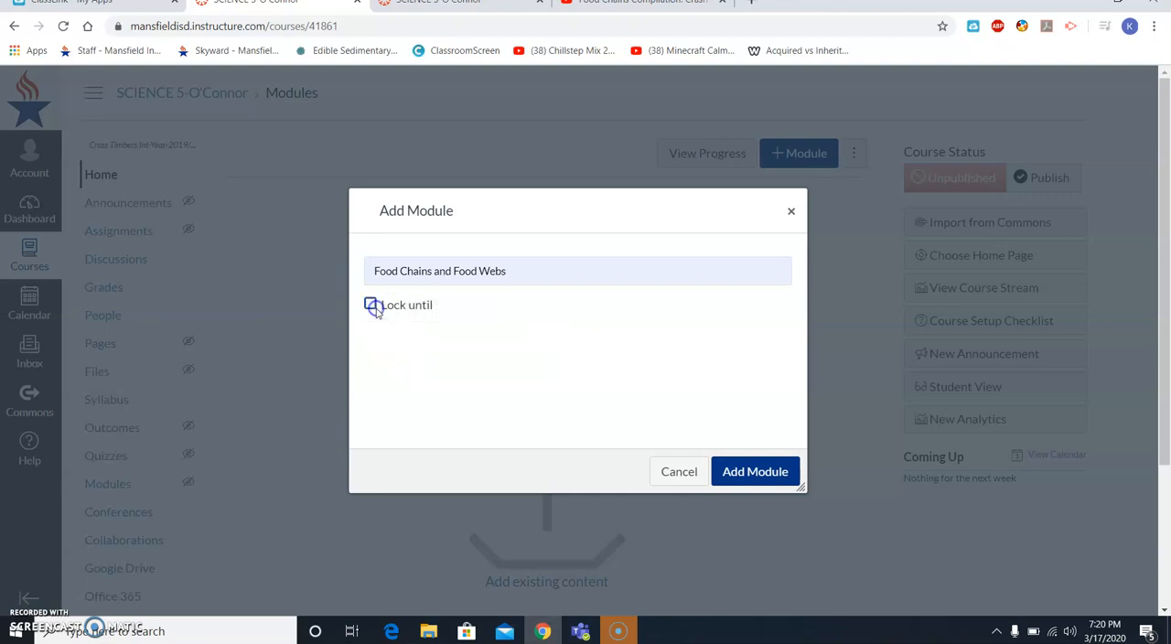
- Create the module without a lock date and add a new page named "Food Chains" to it
left_click(747, 485)
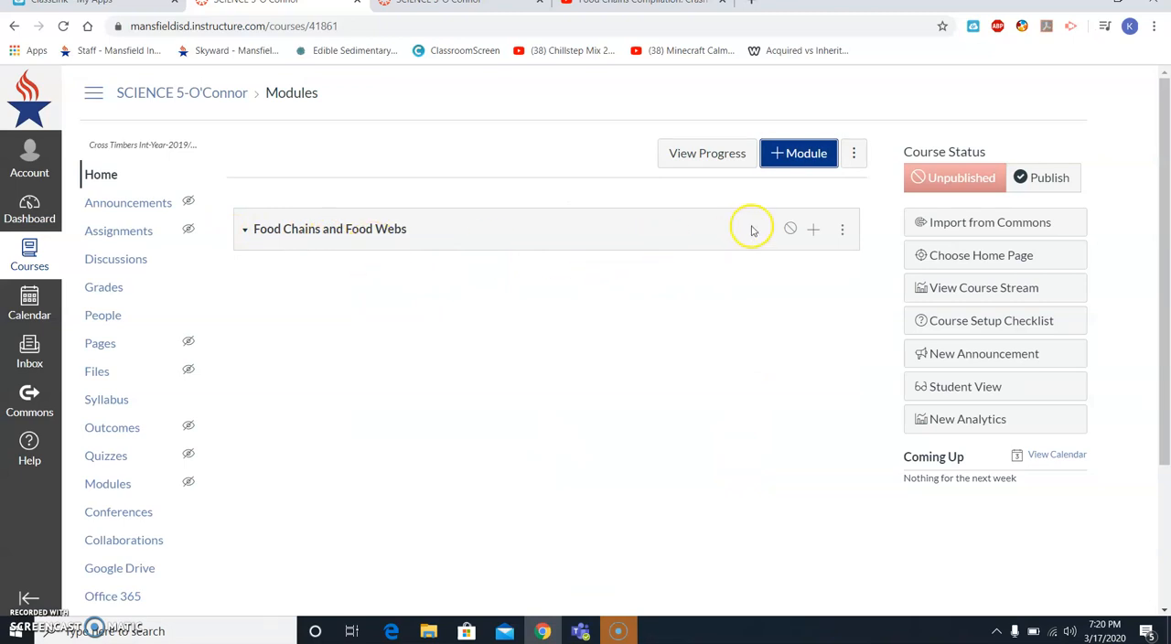
left_click(814, 234)
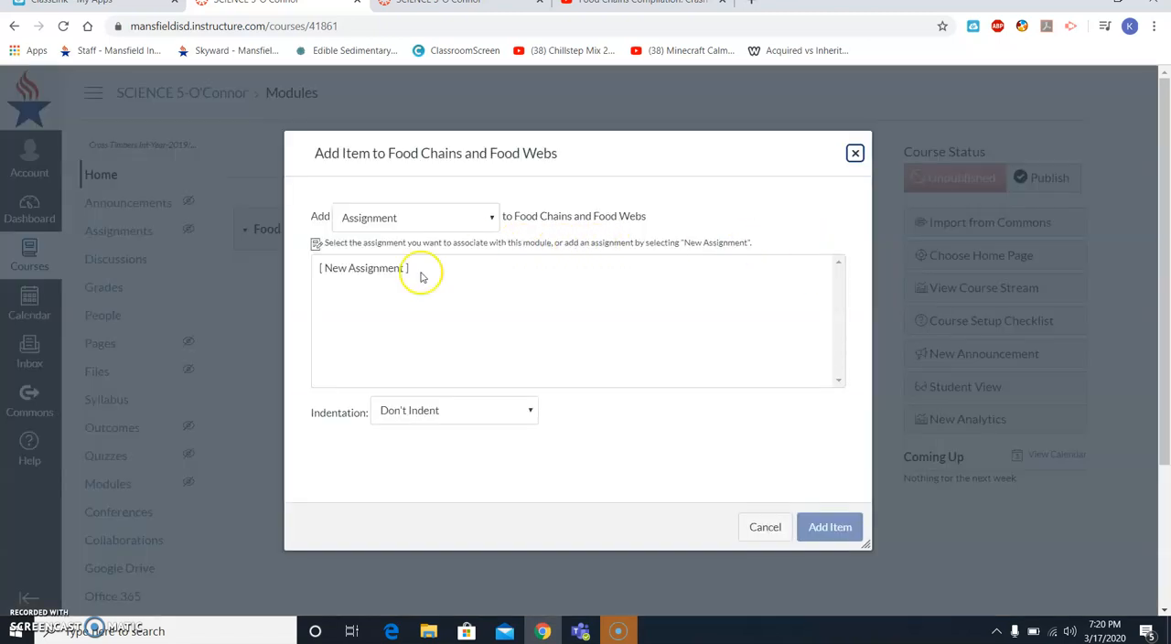
left_click(445, 222)
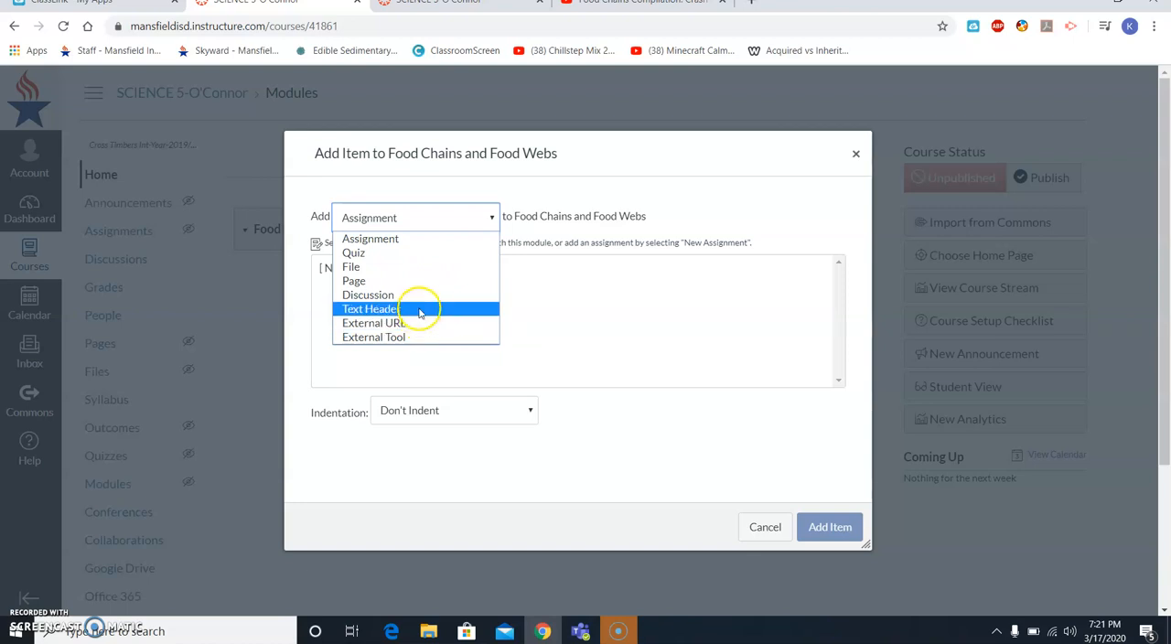
left_click(417, 281)
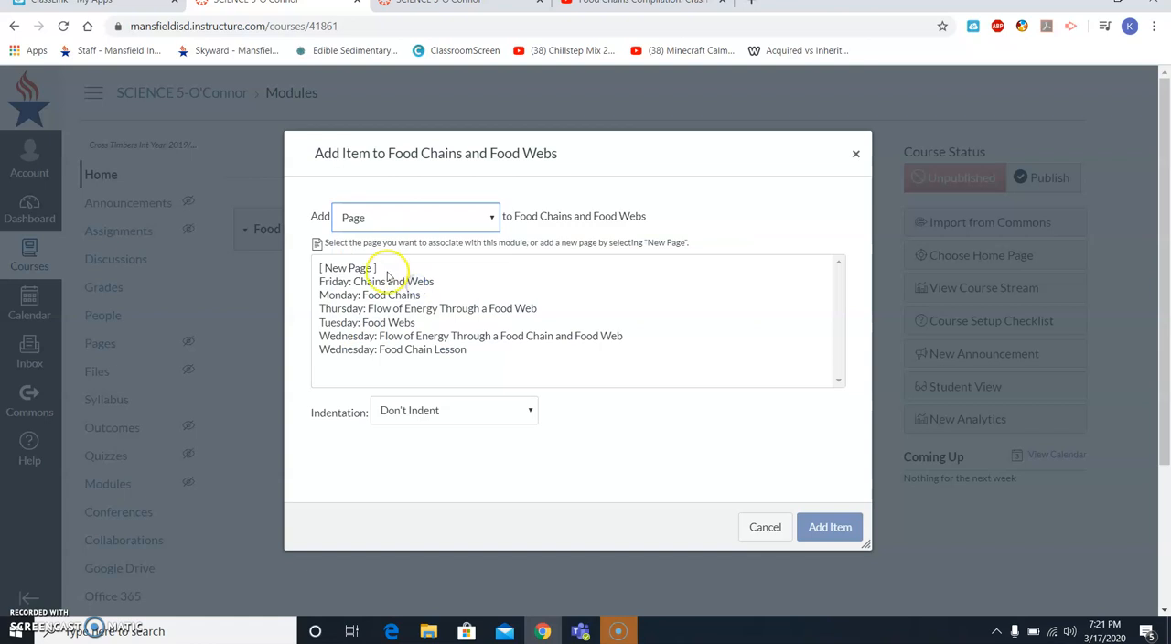
left_click(375, 267)
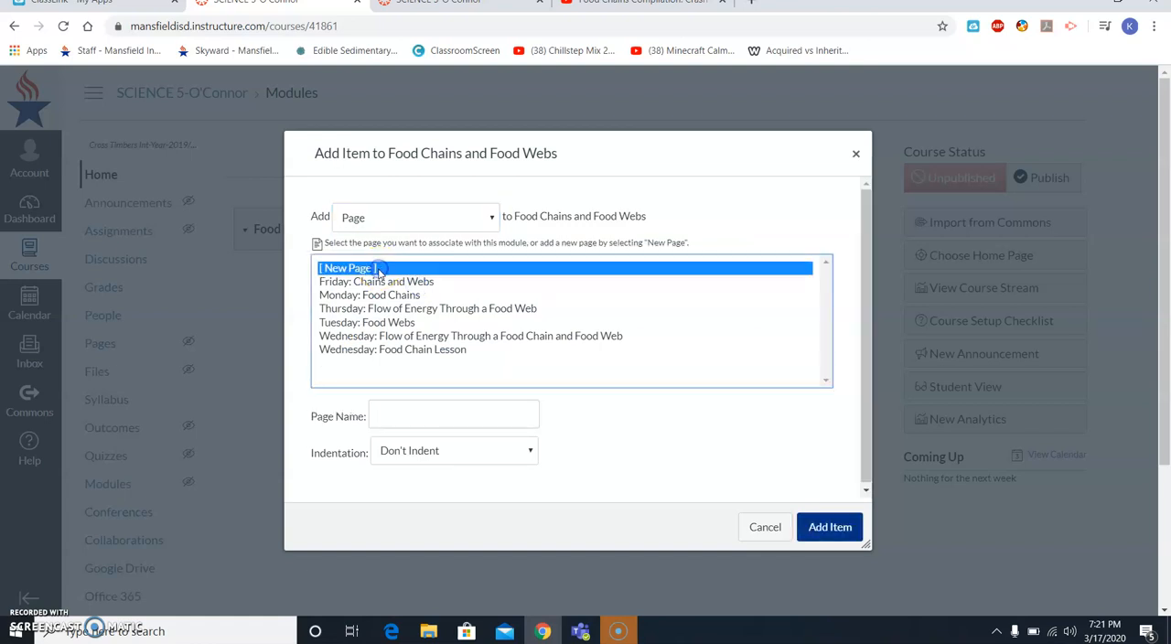
left_click(444, 417)
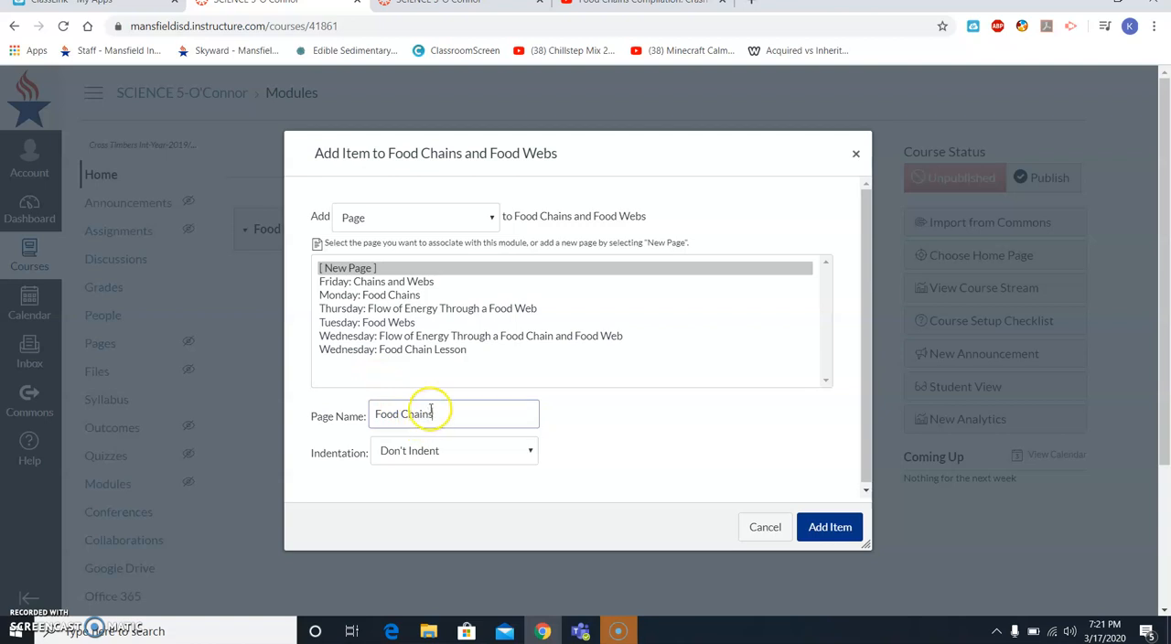
left_click(840, 521)
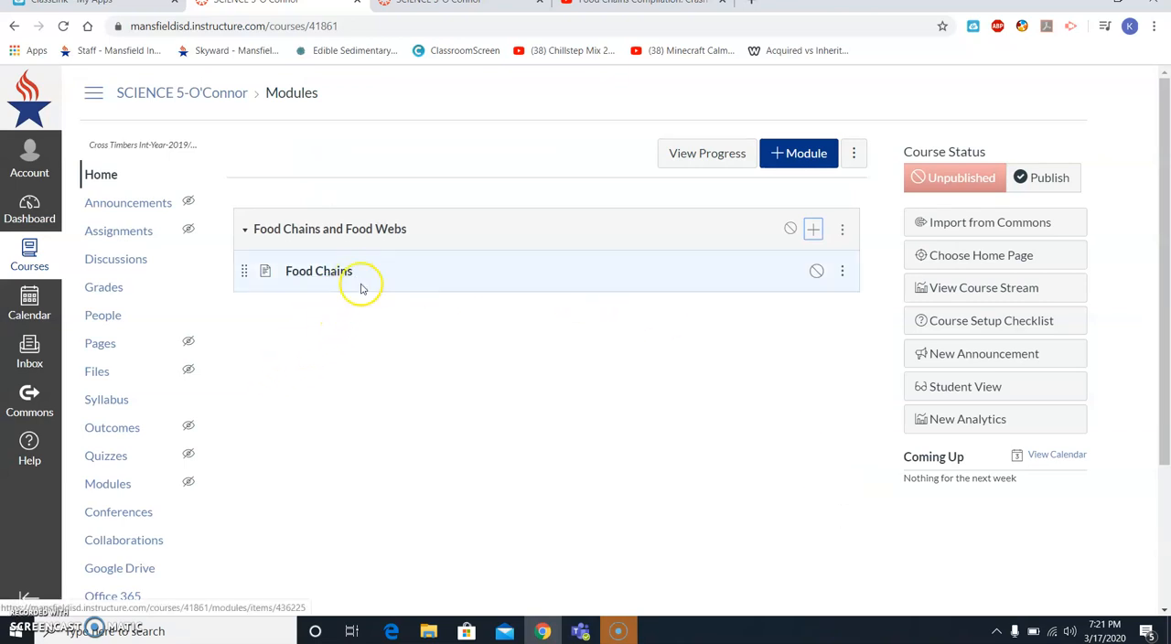
- Edit the Food Chains page and enter the body text "Food chains obtain their energy from the sun. The sun is the main source of energy."
left_click(315, 271)
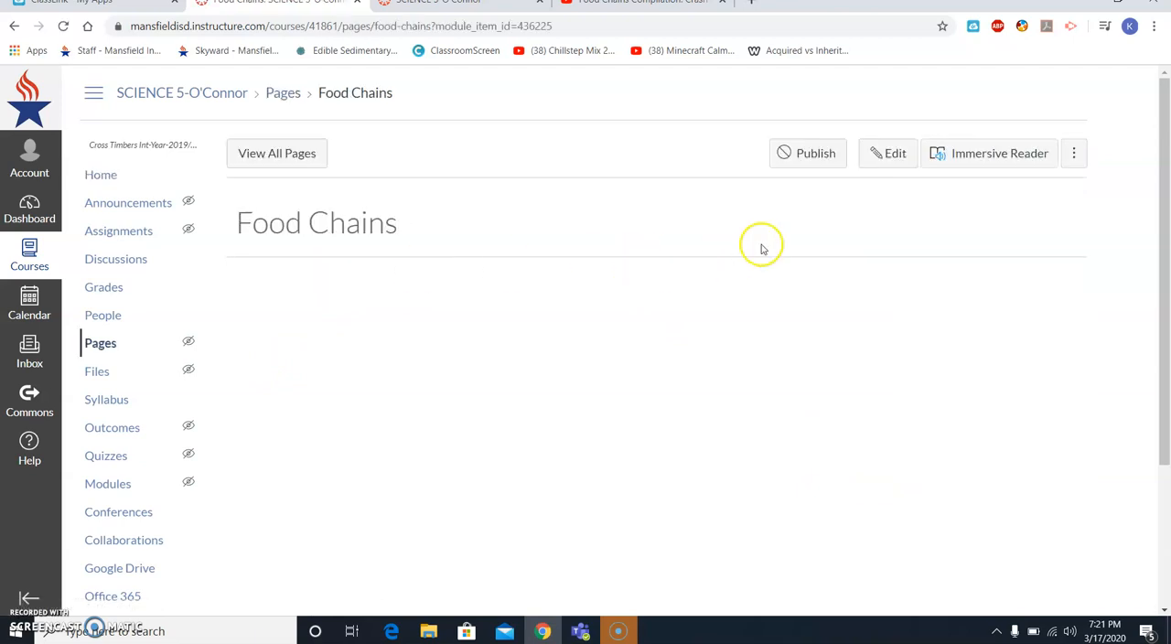
left_click(881, 155)
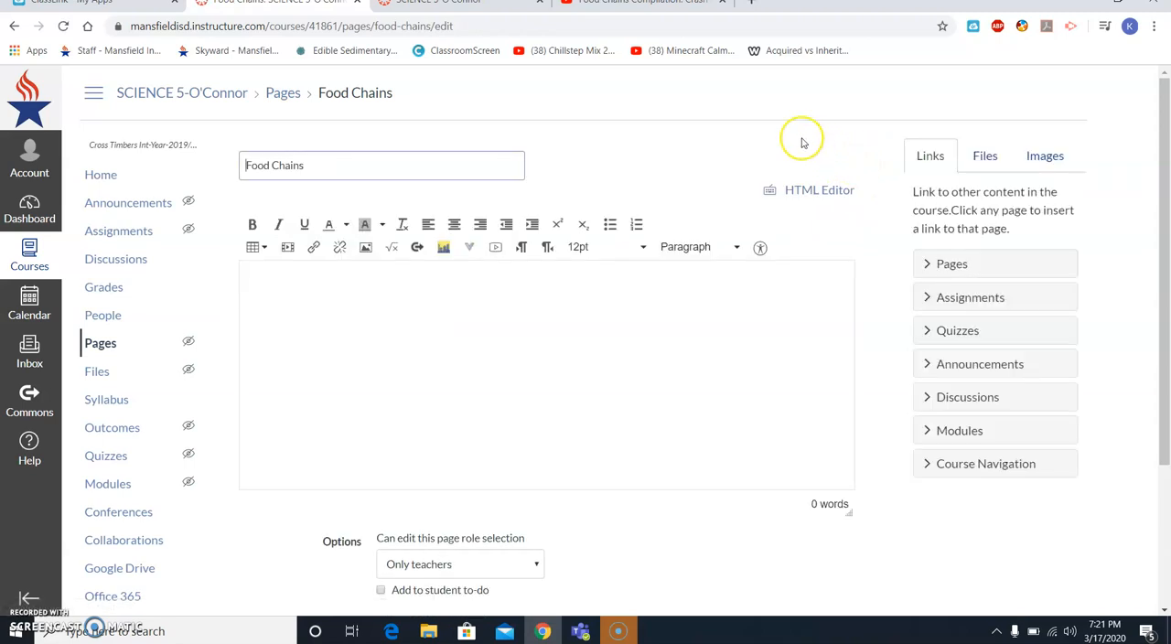
left_click(382, 295)
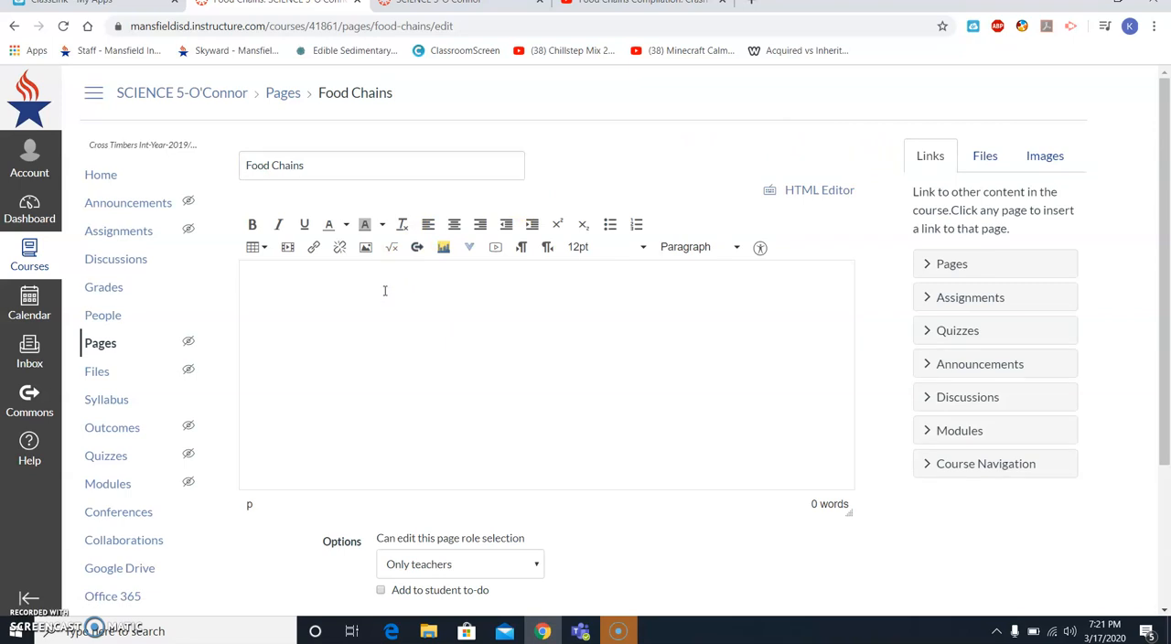
scroll(384, 291, "down", 4)
scroll(382, 290, "up", 2)
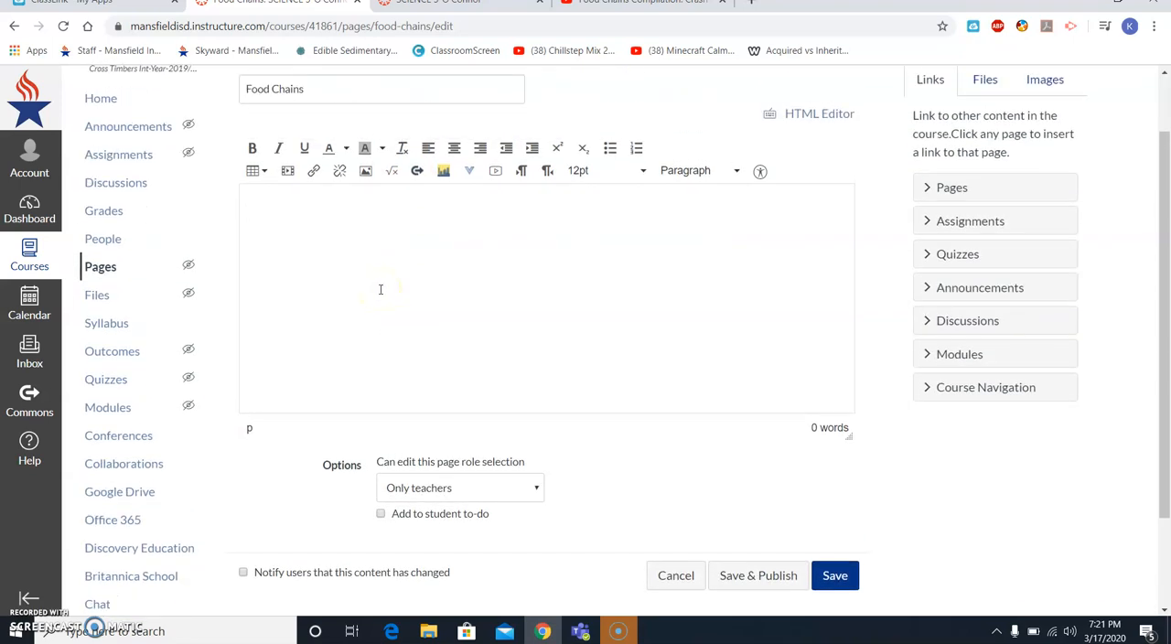
left_click(362, 231)
left_click(505, 222)
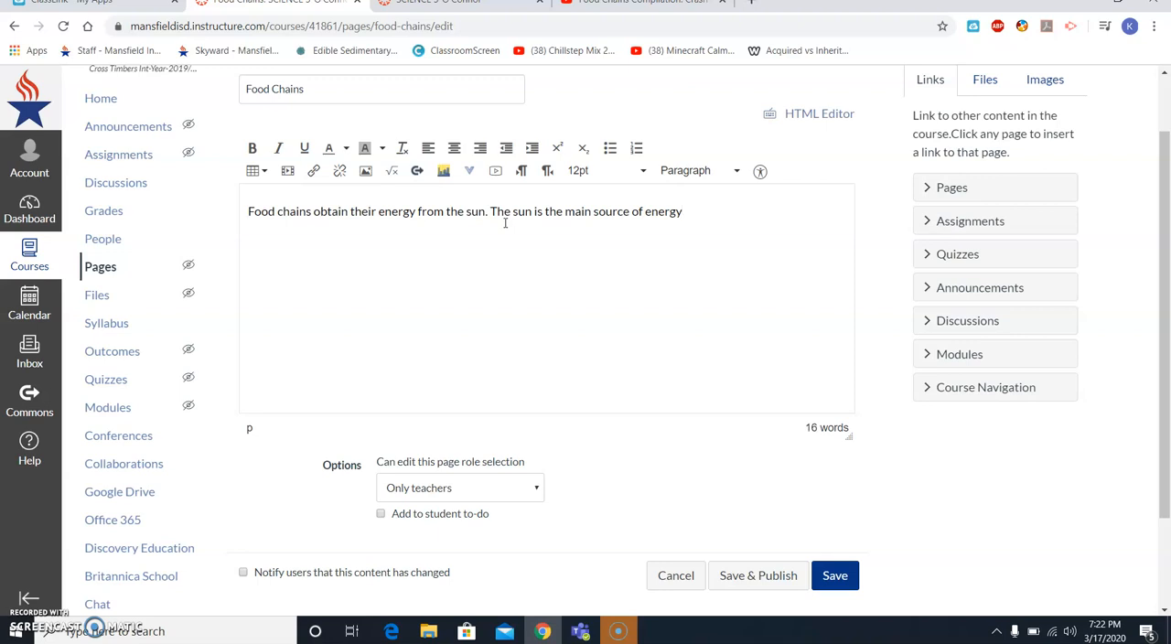
- Start inserting an image after the page text and search Flickr for "sun"
left_click(365, 171)
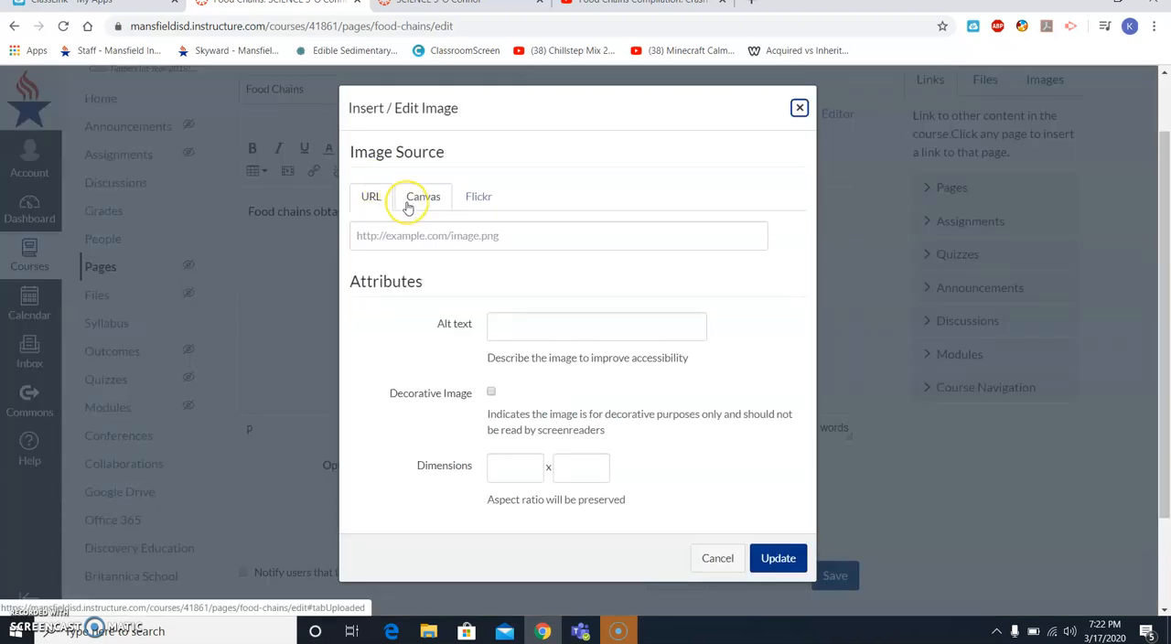
left_click(407, 205)
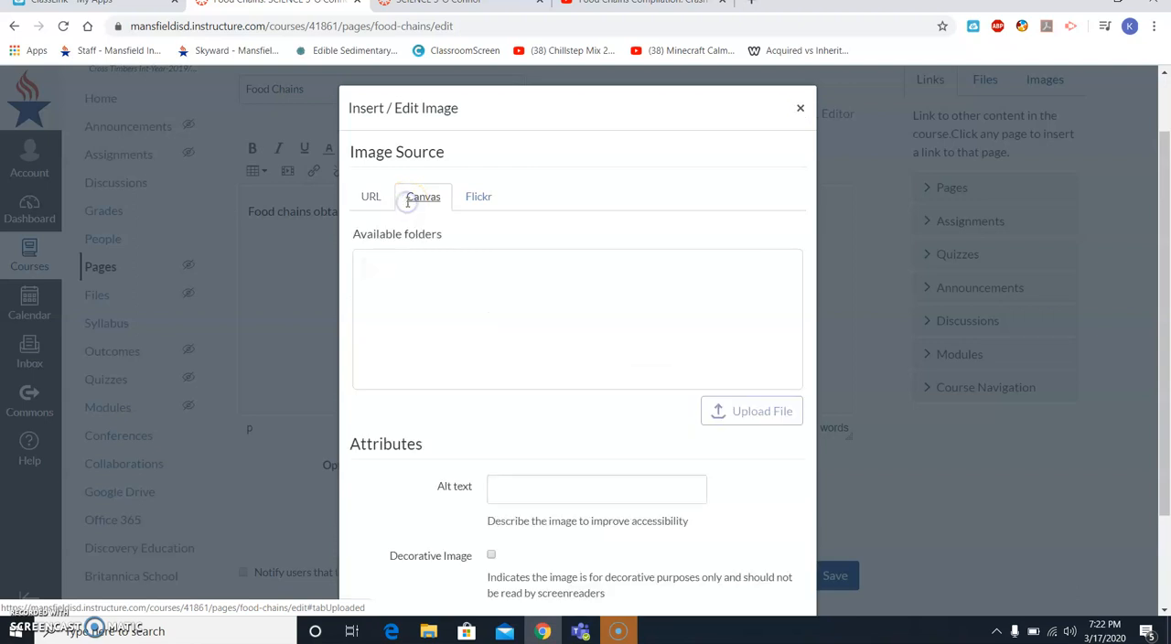
left_click(411, 264)
scroll(414, 279, "down", 1)
scroll(414, 279, "up", 1)
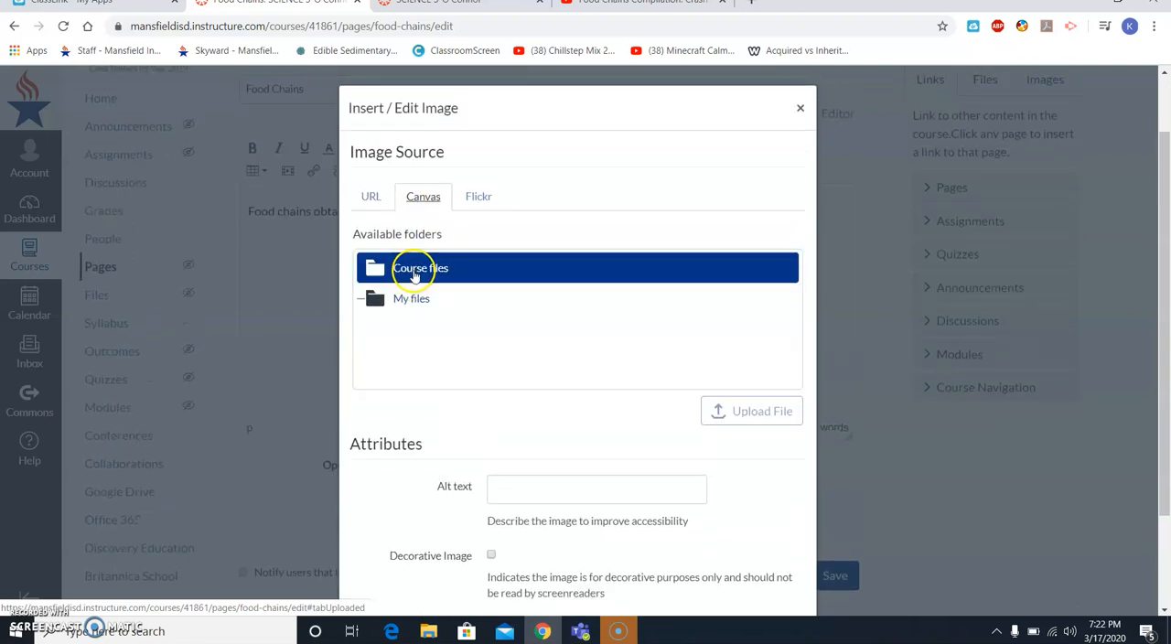
left_click(477, 194)
left_click(437, 283)
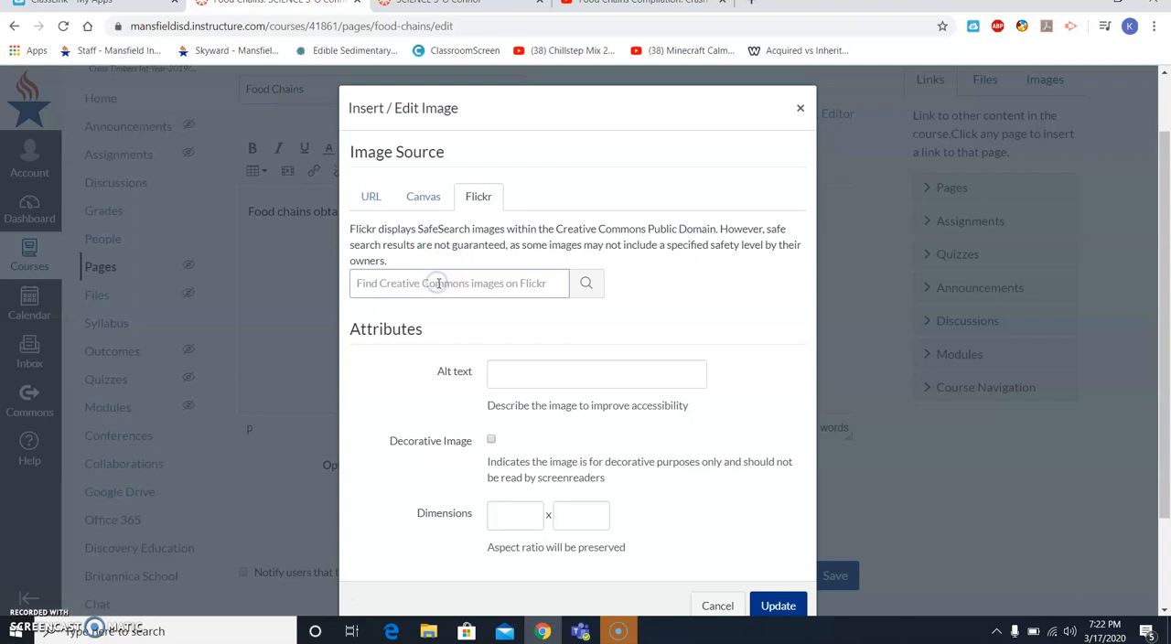
type("sun")
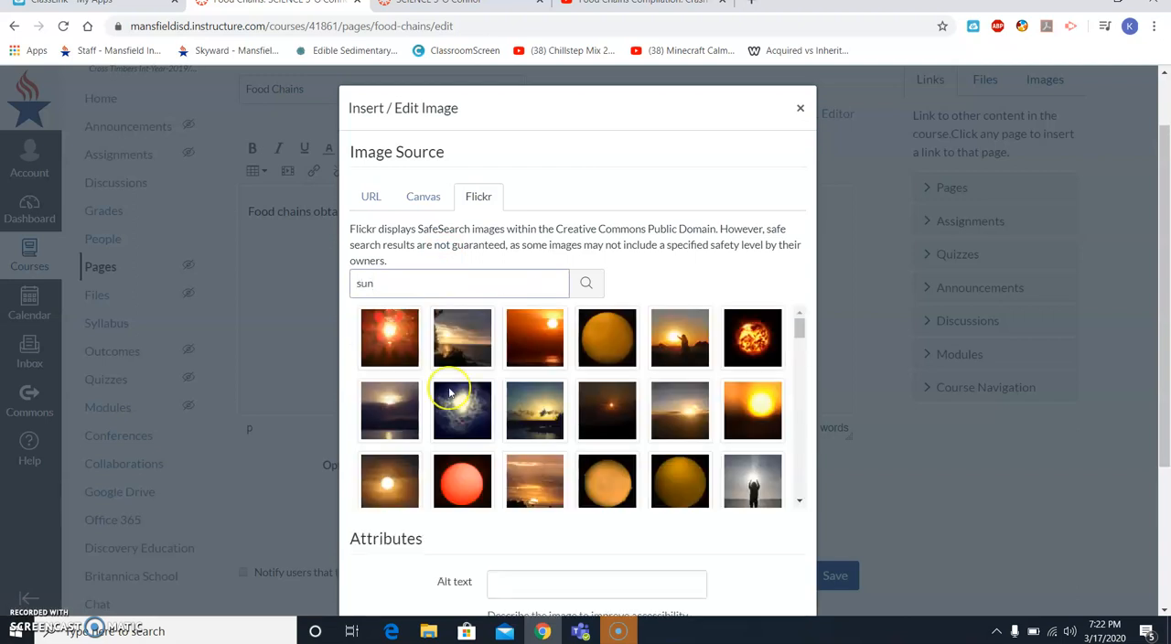
- Insert the Flickr photo of a bright sun in a blue sky, with the alt text "Sun"
scroll(452, 403, "down", 3)
left_click(547, 477)
scroll(536, 466, "down", 3)
scroll(888, 524, "down", 4)
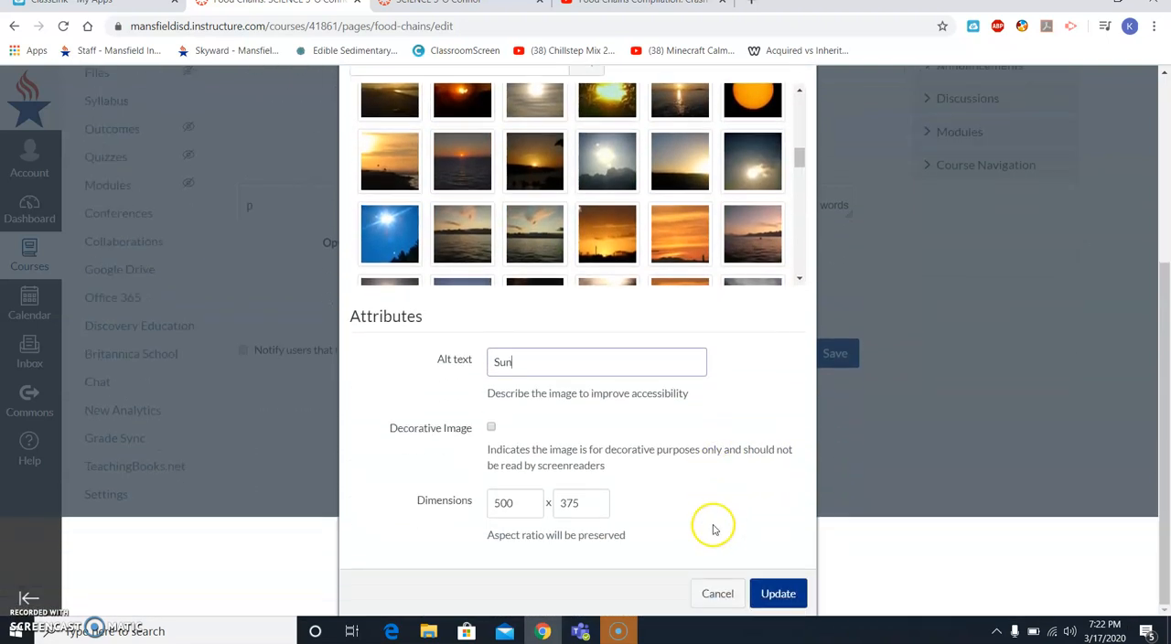
left_click(778, 592)
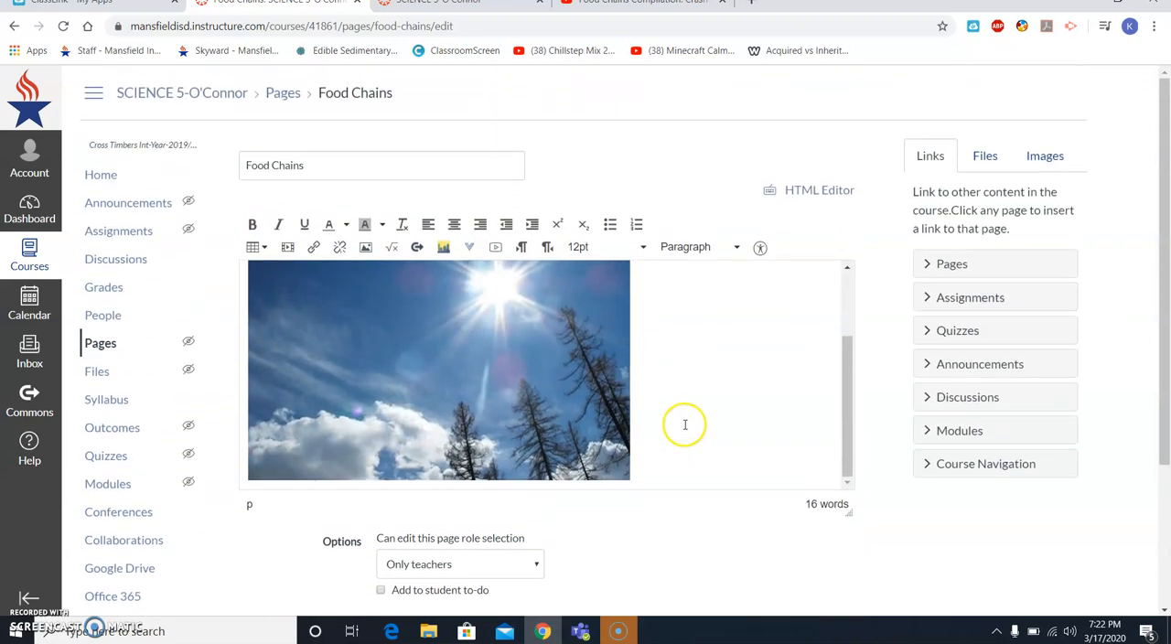
- Review the text and sun image on the Food Chains page and save the page without publishing it
scroll(709, 393, "up", 2)
scroll(724, 382, "down", 2)
scroll(723, 381, "down", 3)
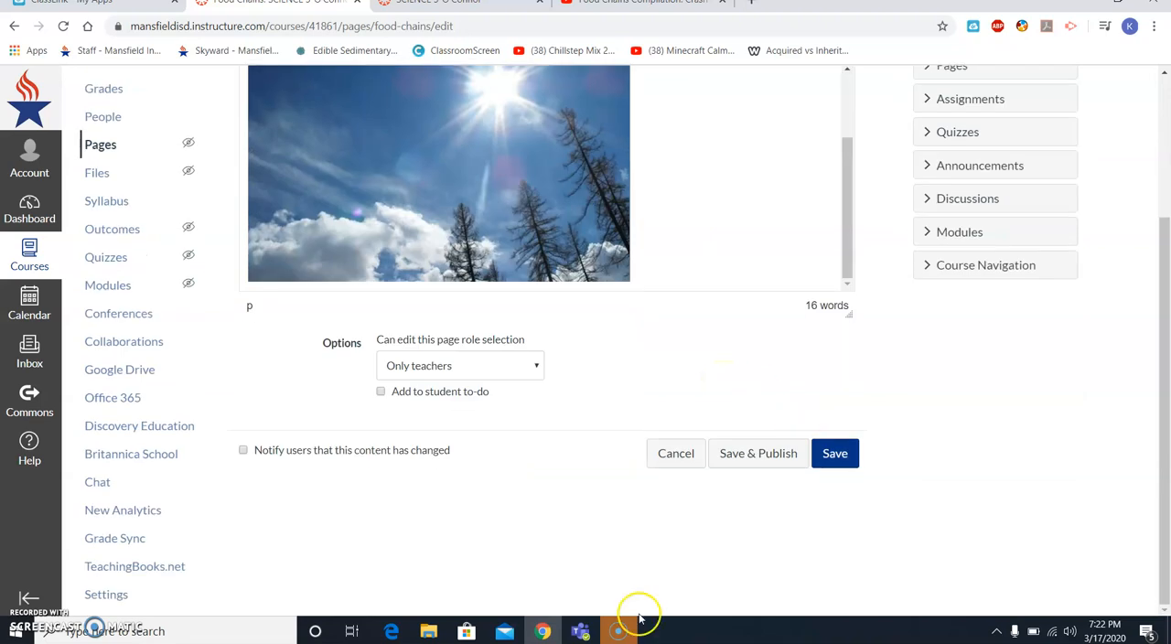
scroll(823, 448, "up", 3)
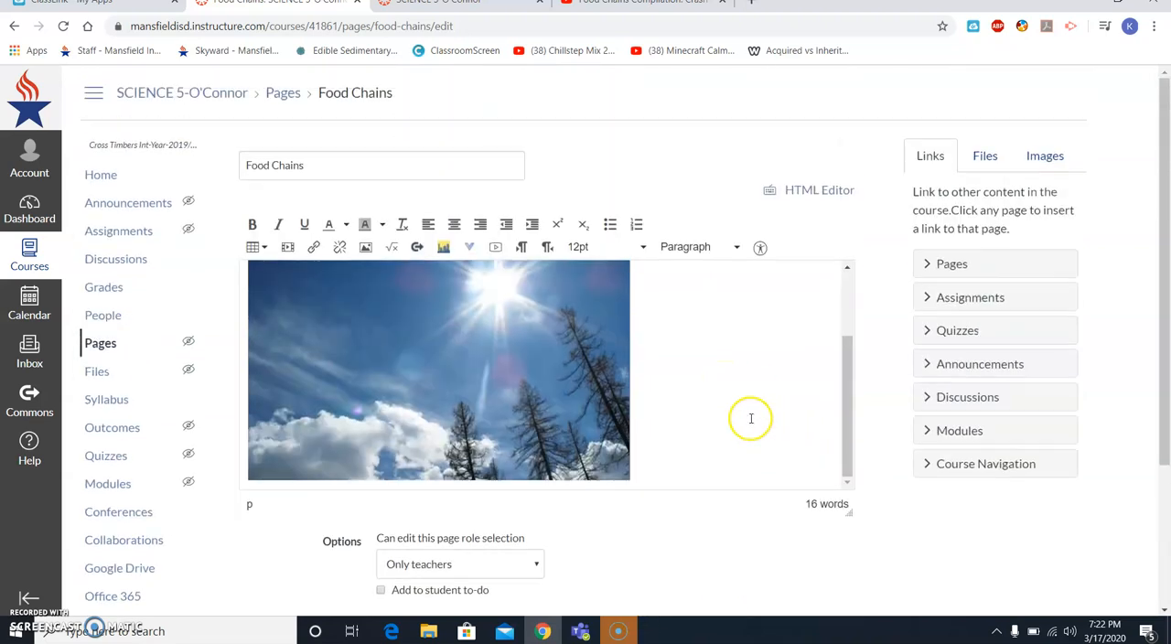
scroll(380, 373, "up", 2)
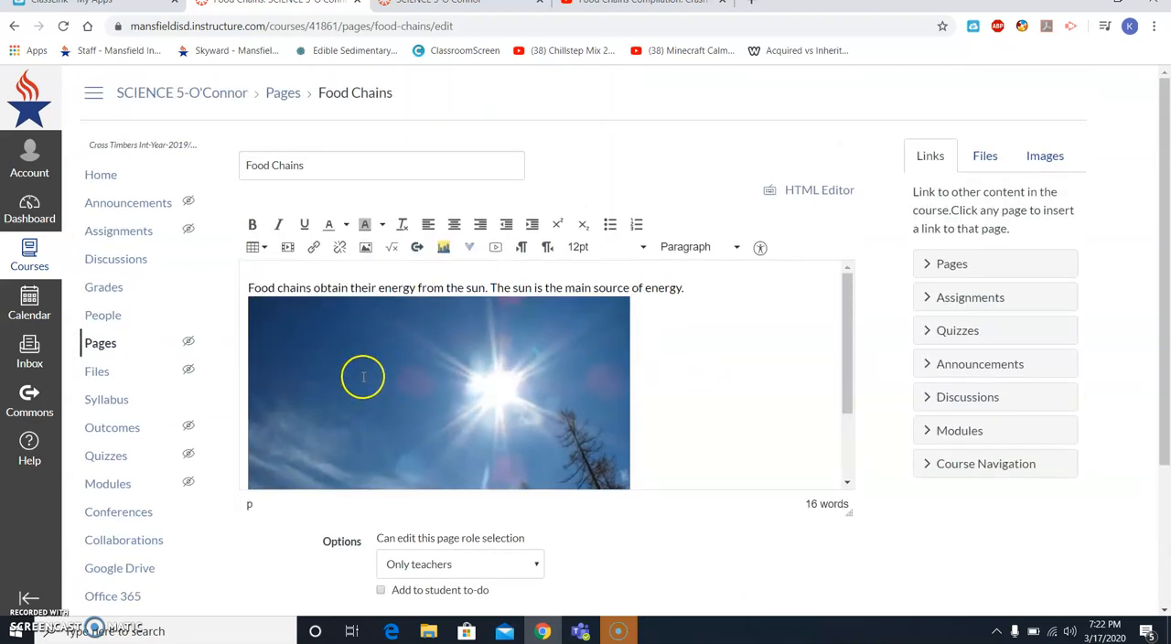
scroll(813, 526, "down", 3)
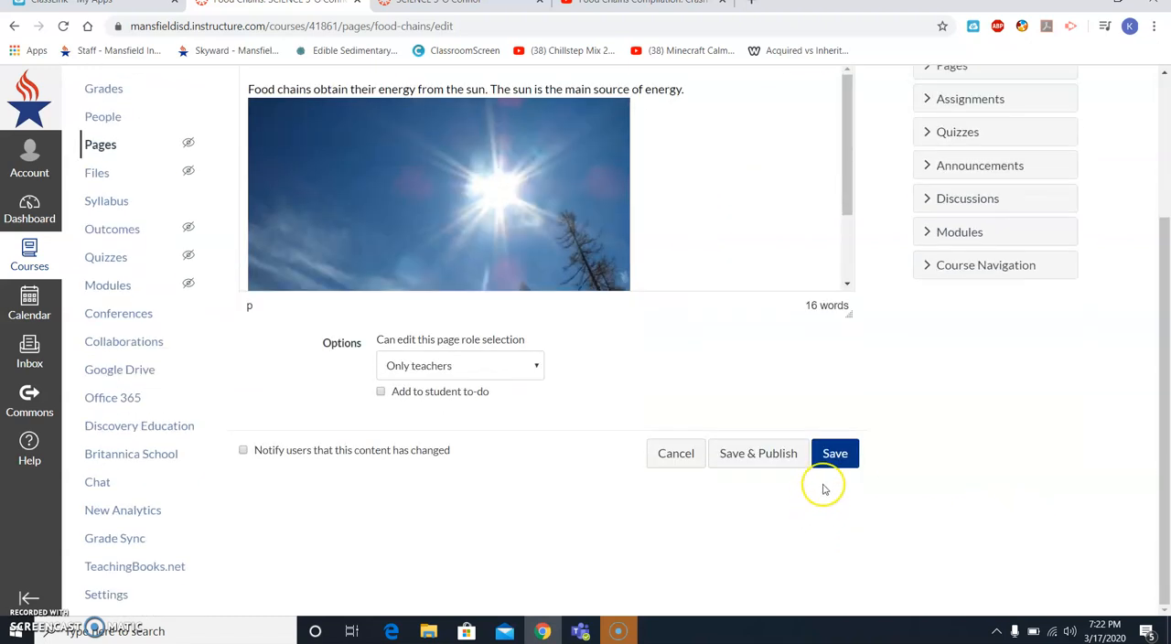
left_click(827, 458)
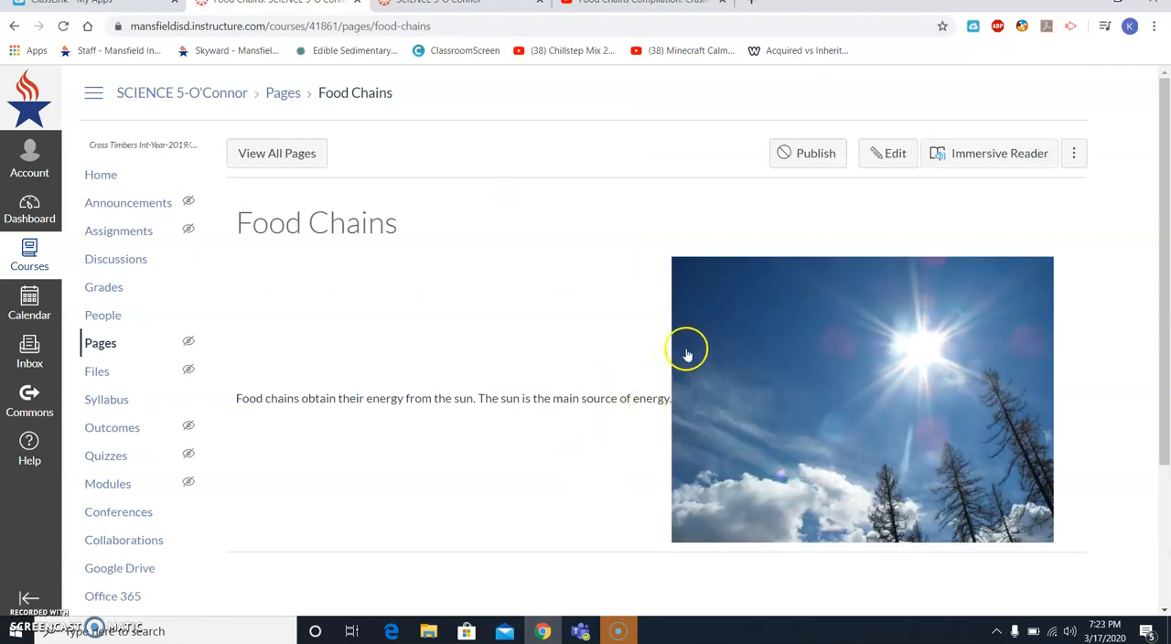
- Edit the Food Chains page so the sun image sits on its own line below the text, and save it without publishing
left_click(895, 159)
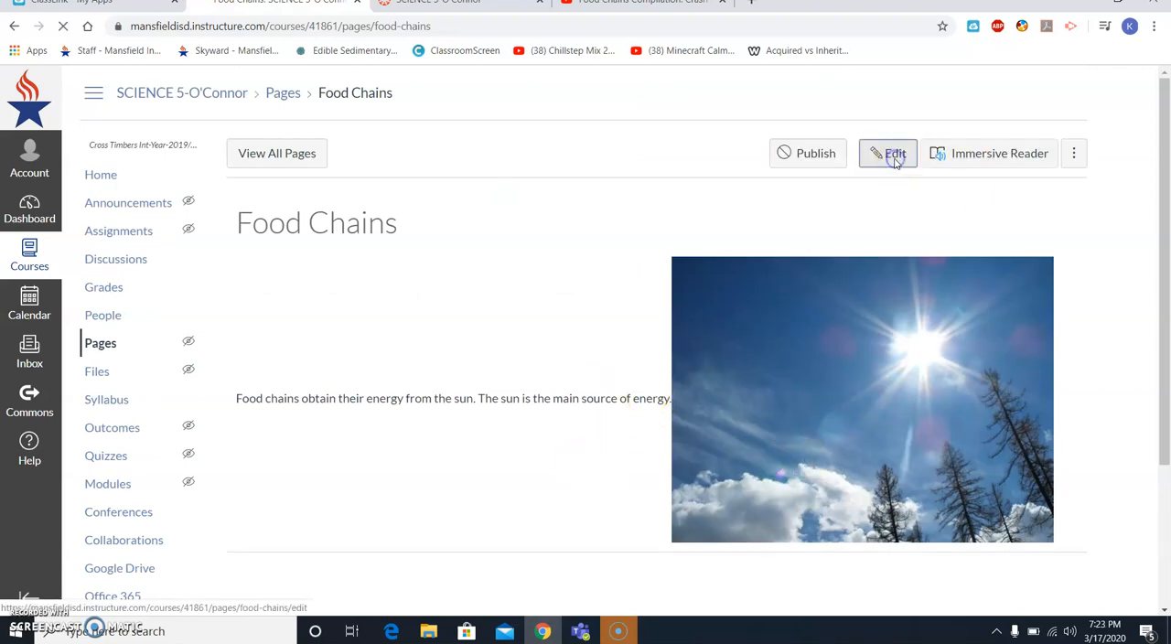
left_click(715, 283)
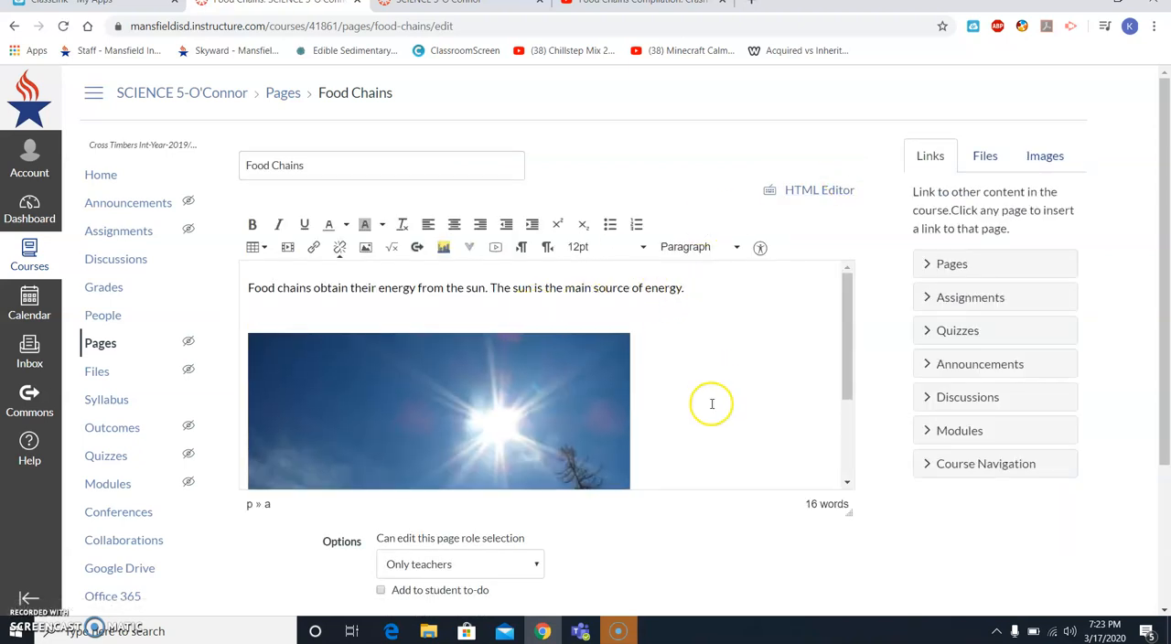
scroll(710, 403, "down", 2)
scroll(810, 537, "down", 2)
left_click(835, 453)
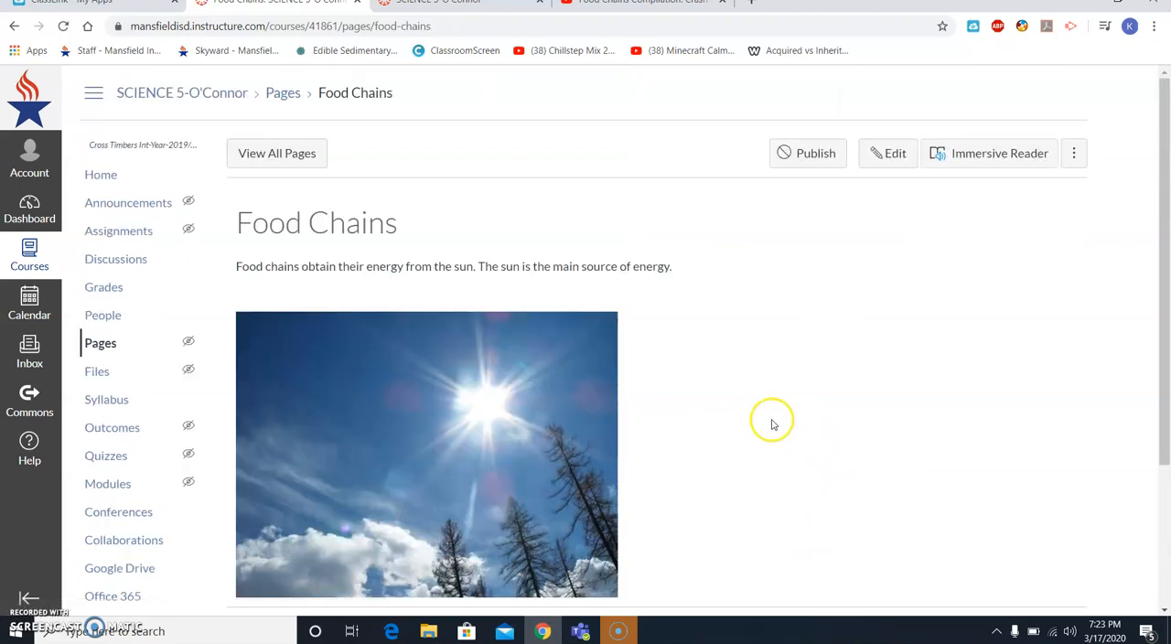
scroll(773, 418, "down", 1)
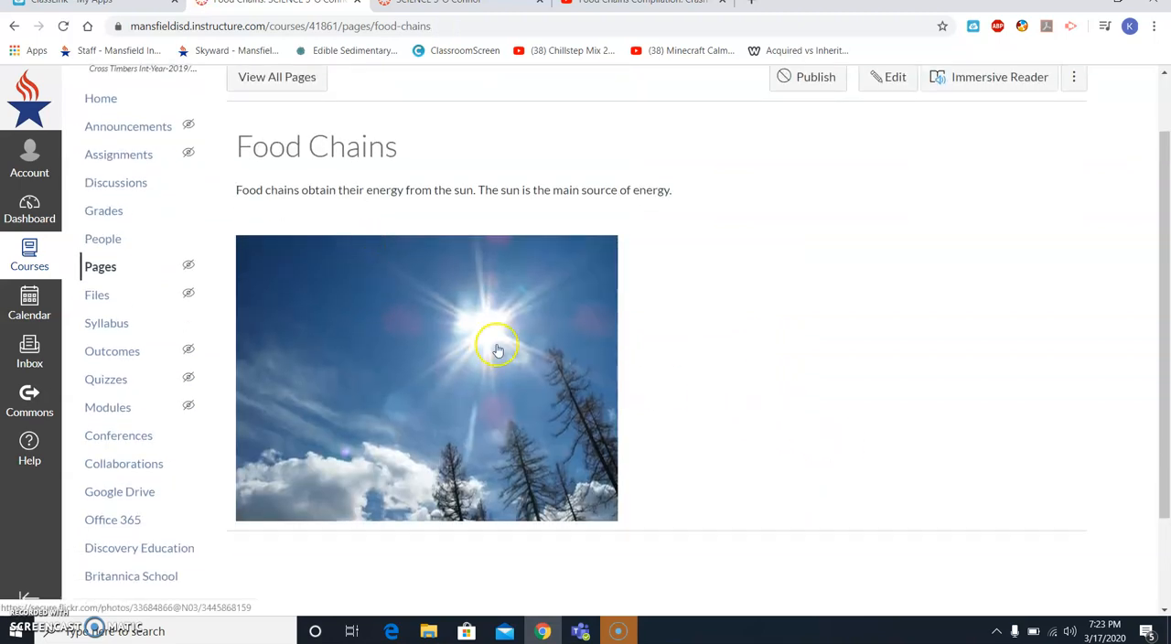
scroll(489, 346, "up", 1)
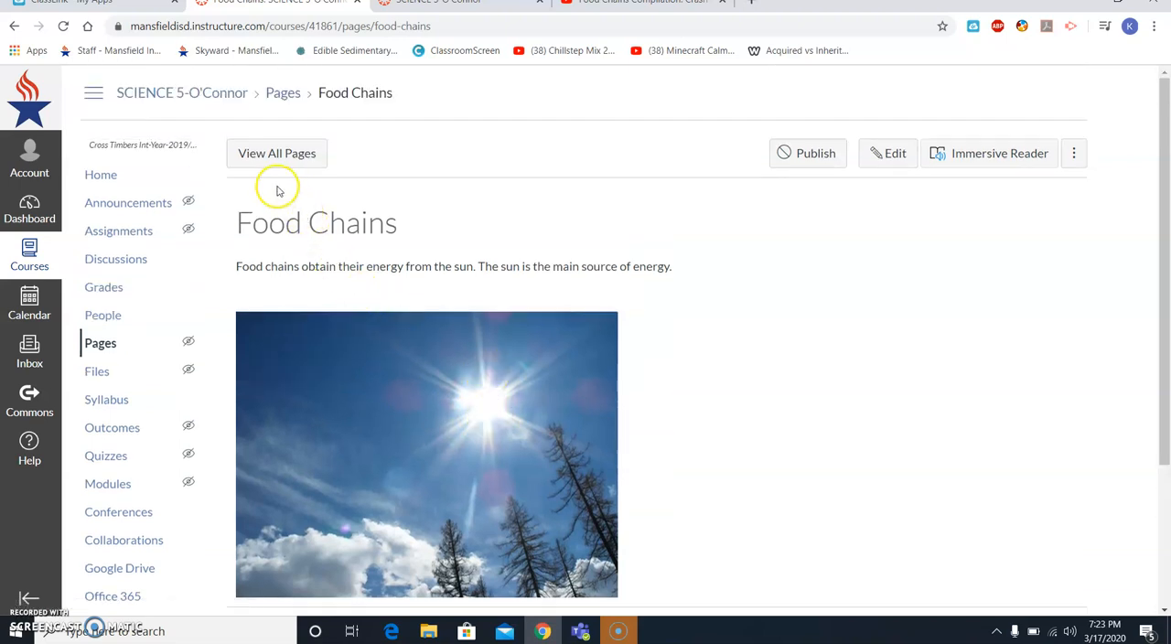
- From the course home page, add a new page named "Food Chain Video" to the Food Chains and Food Webs module
left_click(165, 191)
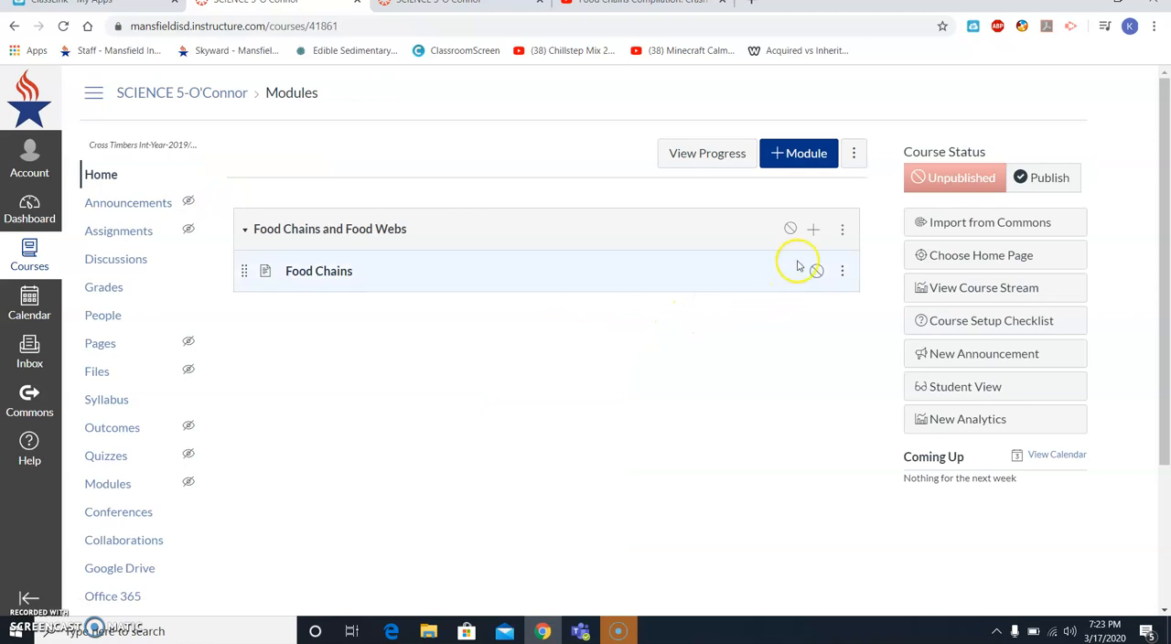
left_click(814, 229)
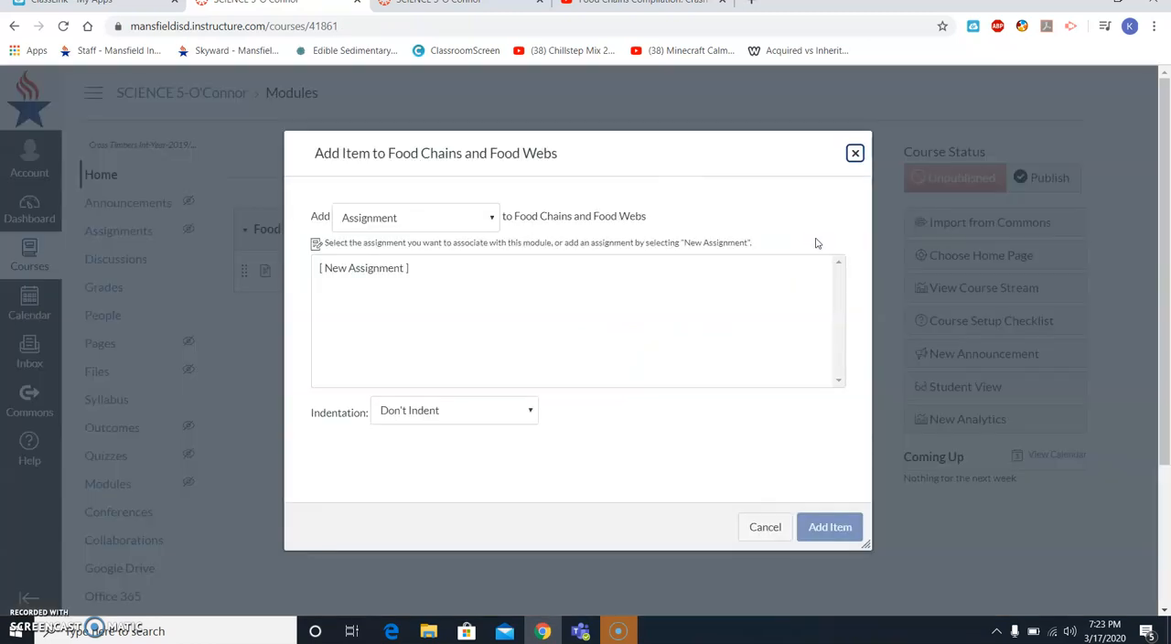
left_click(436, 220)
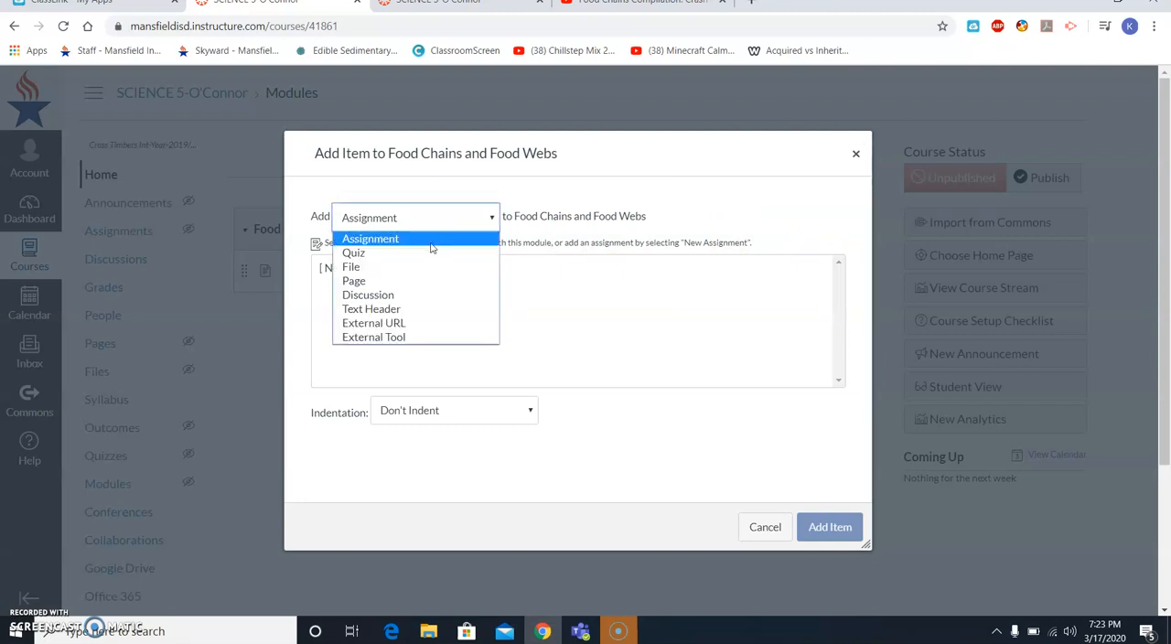
left_click(421, 281)
left_click(421, 278)
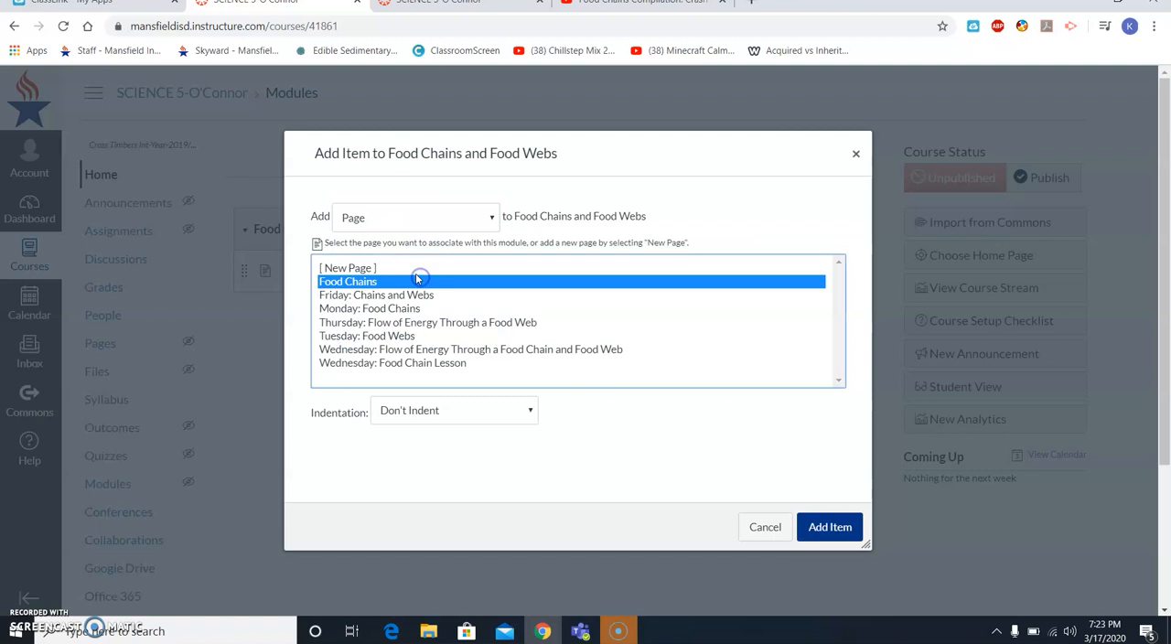
left_click(416, 273)
left_click(418, 411)
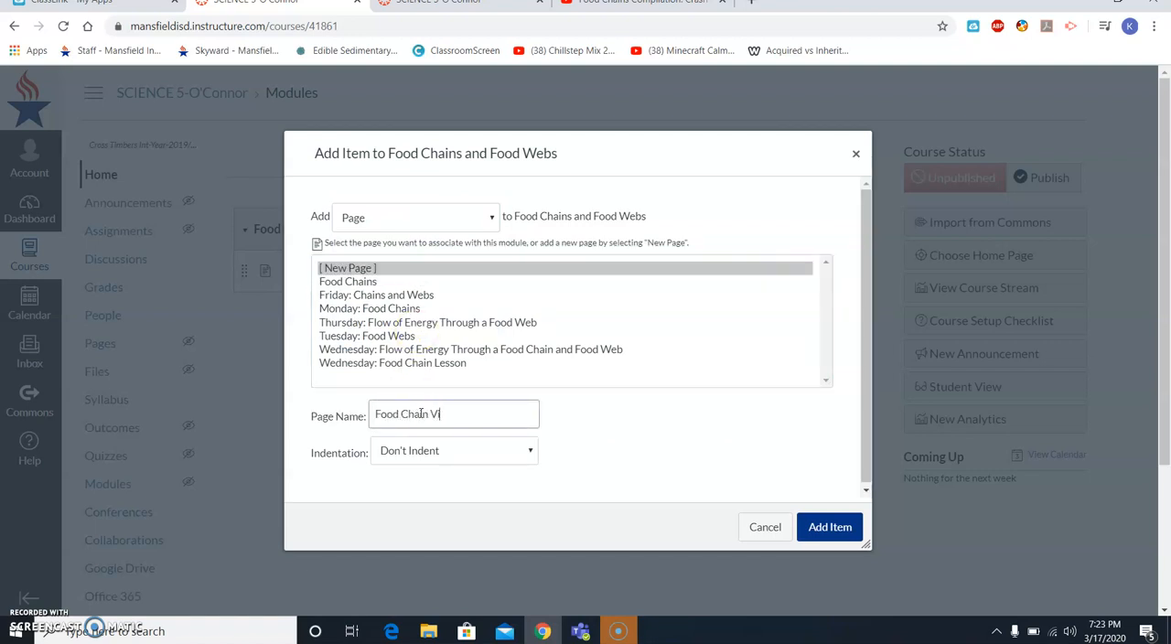
type("Food Chain Video")
key("Return")
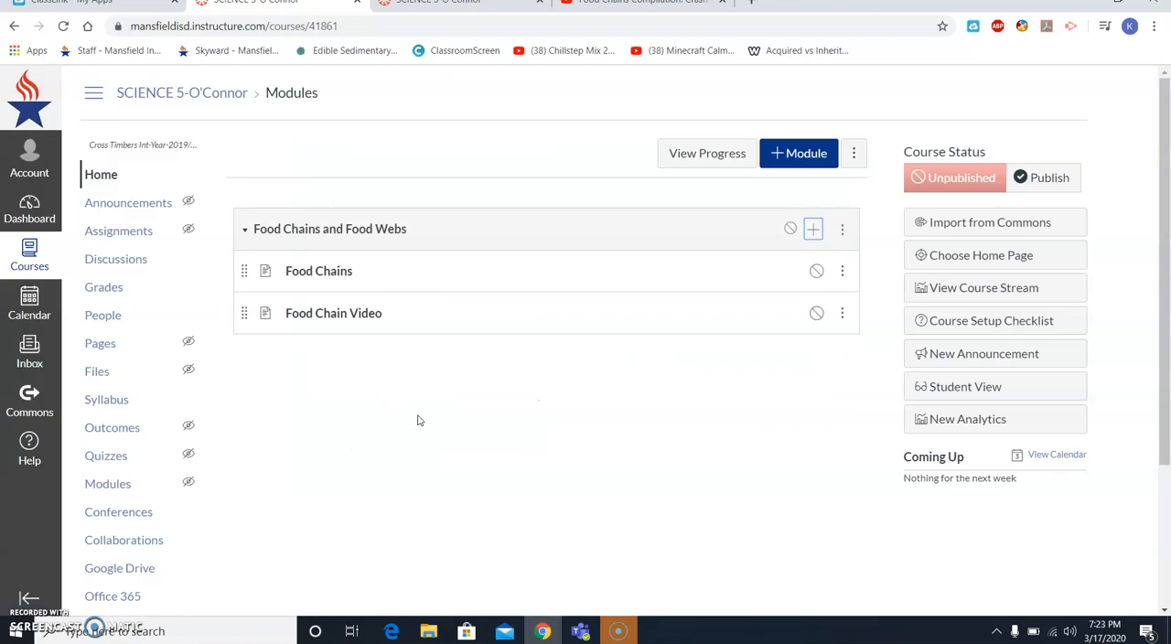
- Open the Food Chain Video page for editing and switch its empty body to the HTML editor
left_click(375, 314)
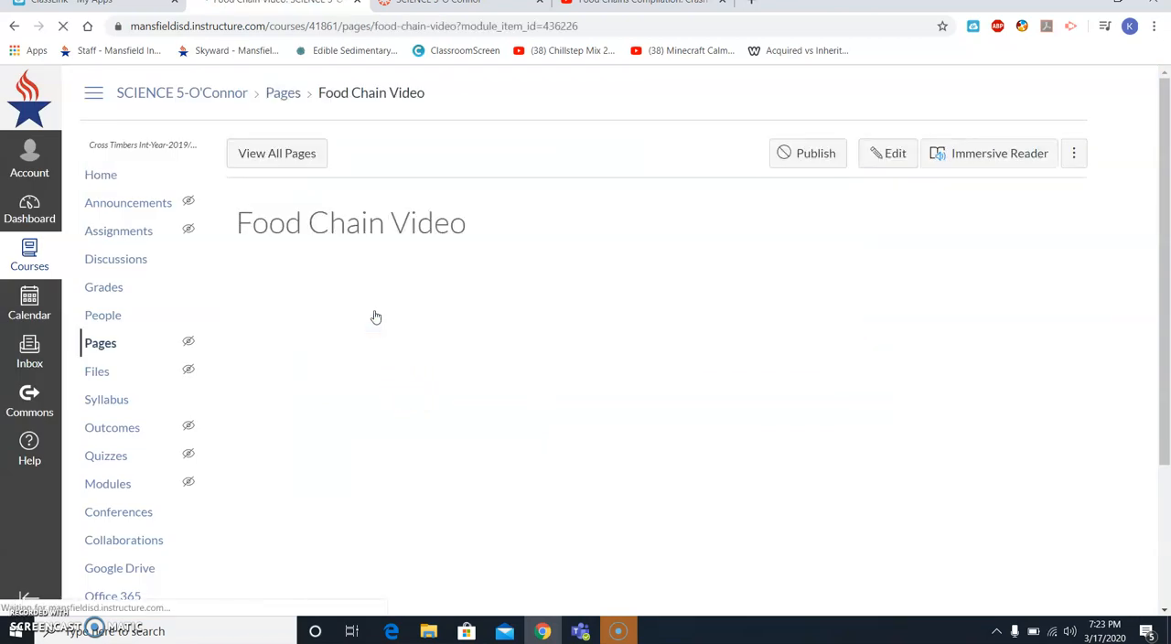
left_click(877, 156)
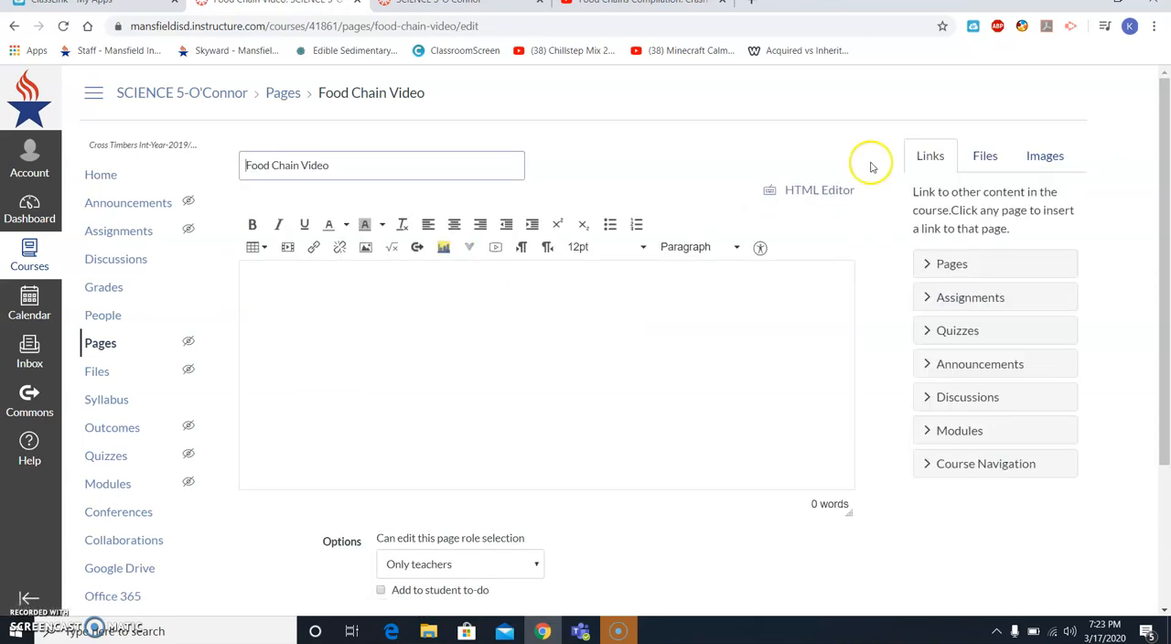
left_click(407, 308)
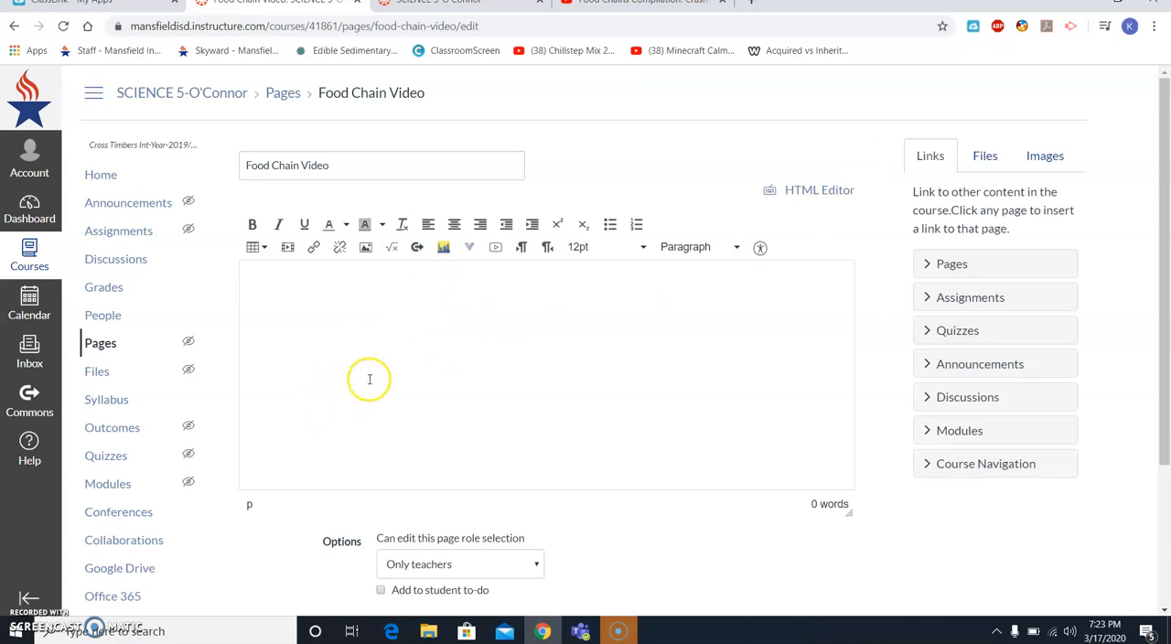
left_click(808, 193)
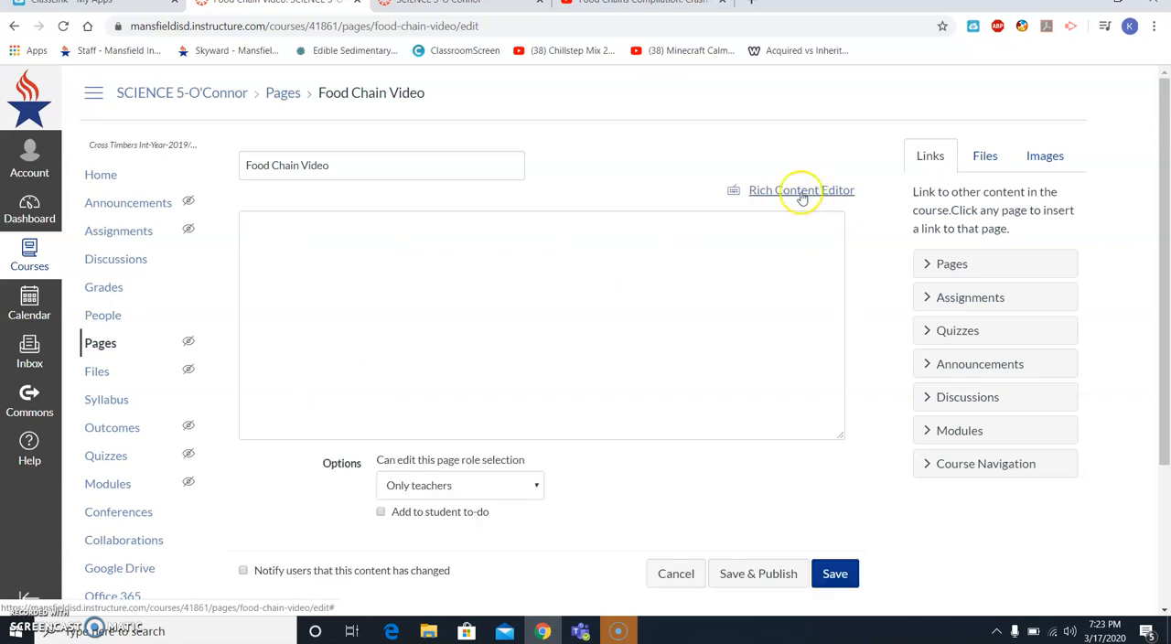
left_click(653, 266)
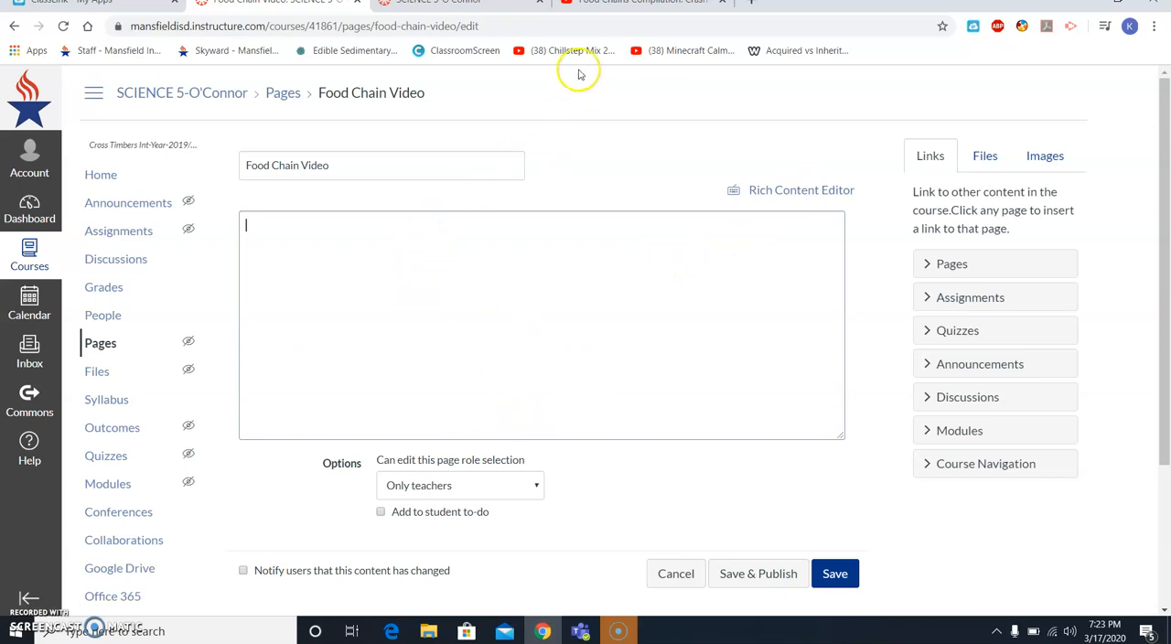
- Switch to YouTube, pause the "Food Chains Compilation: Crash Course Kids" video and copy its embed code
left_click(608, 4)
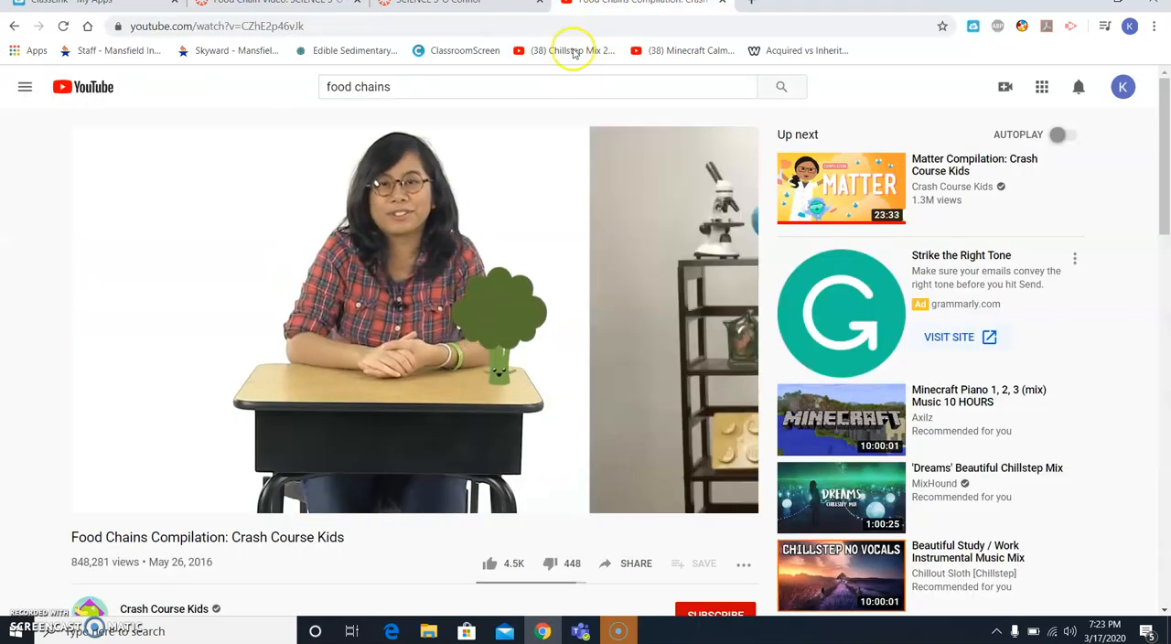
left_click(382, 296)
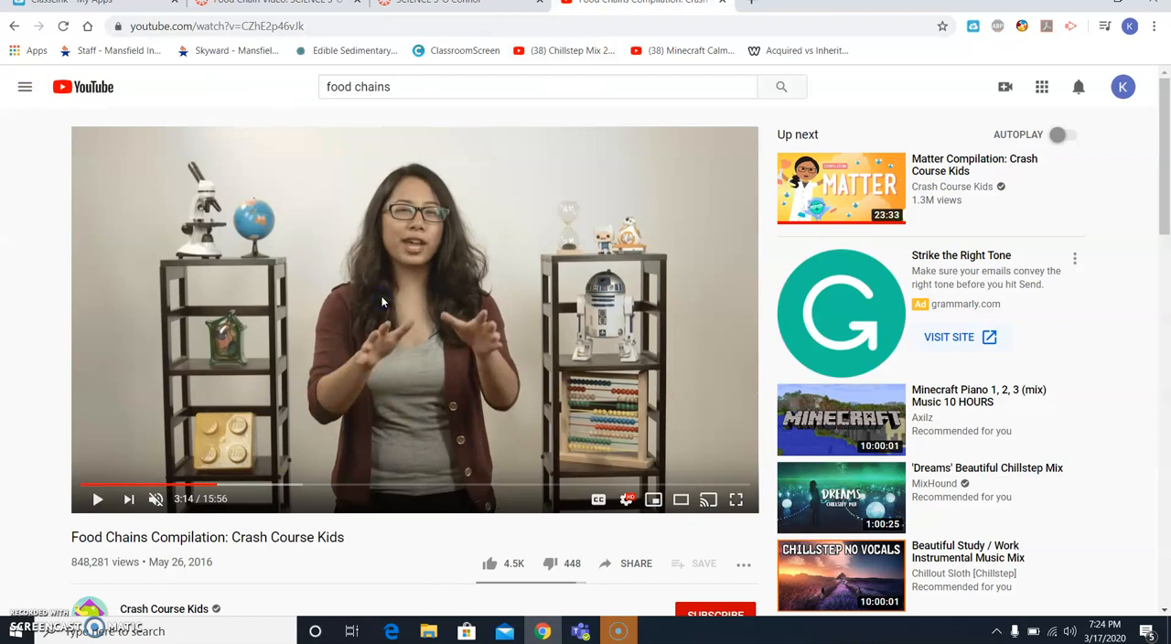
scroll(382, 302, "down", 1)
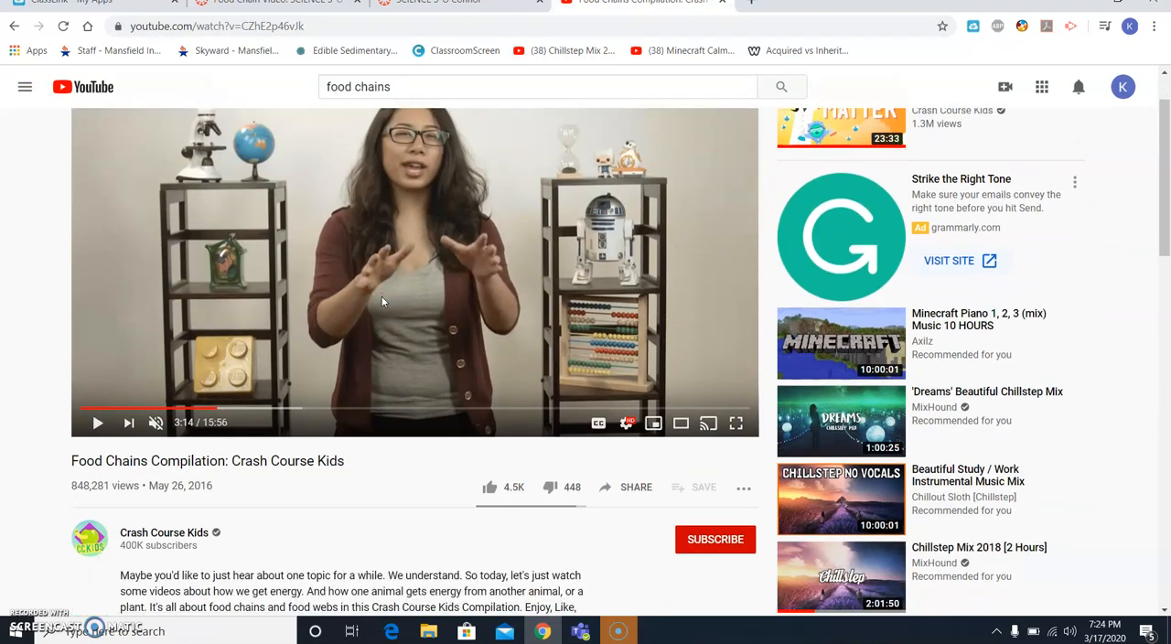
scroll(348, 403, "up", 1)
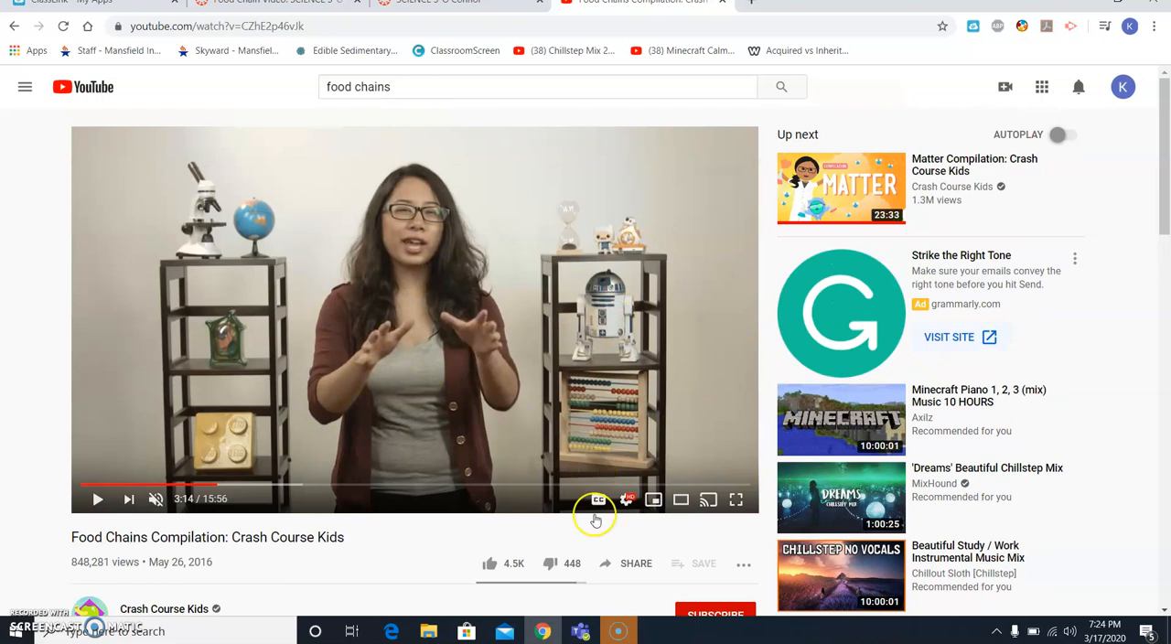
left_click(616, 570)
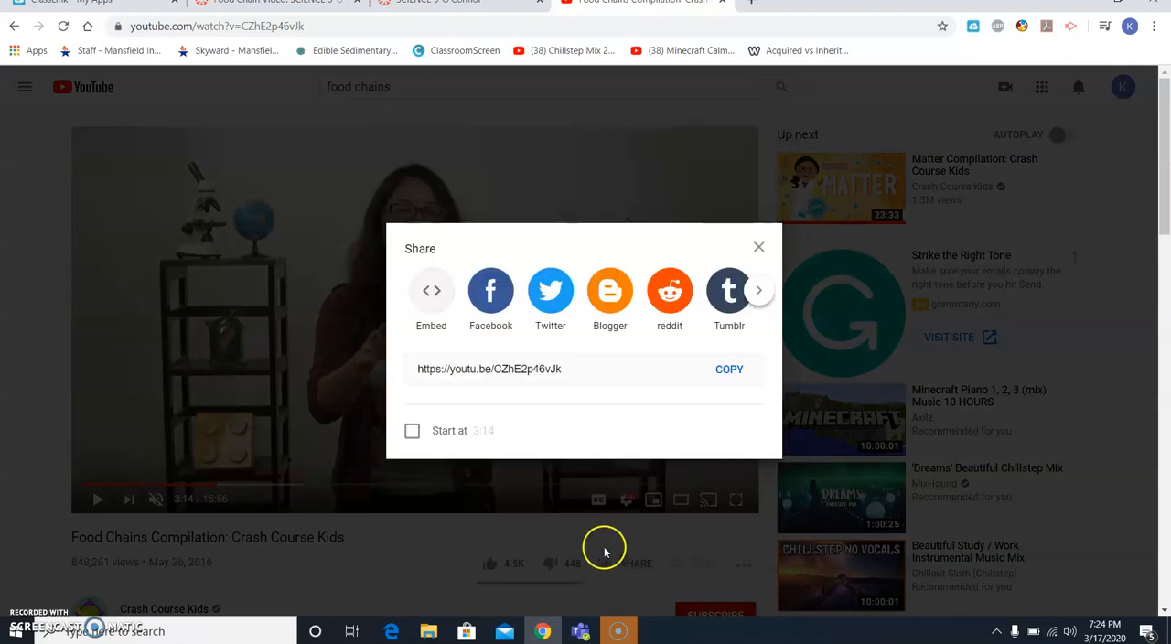
left_click(431, 293)
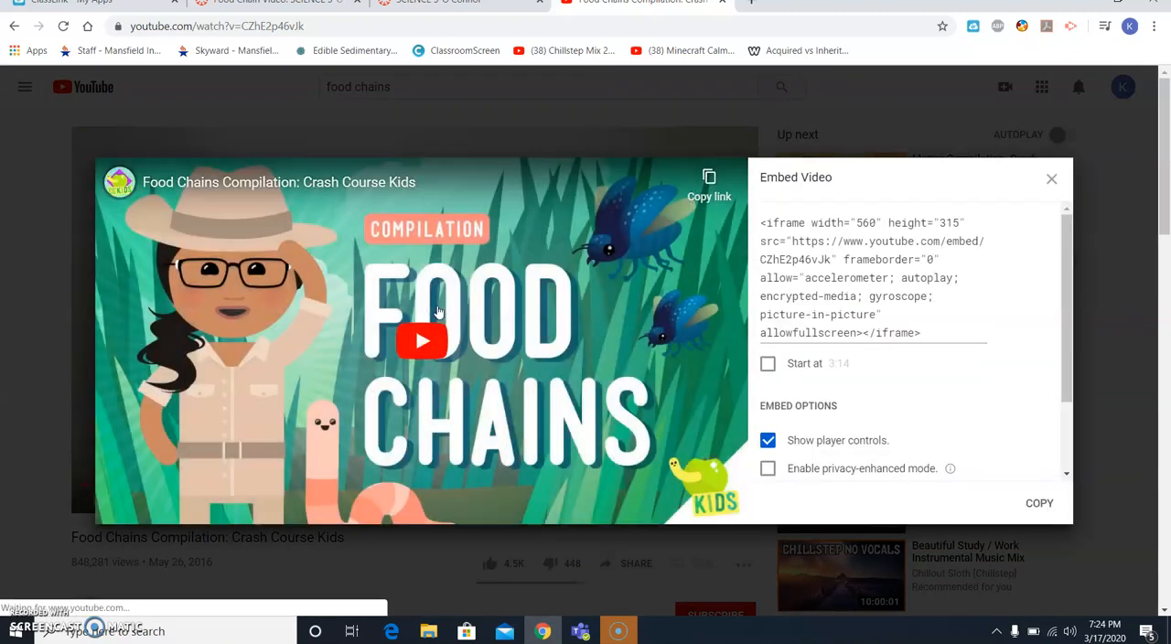
left_click(807, 266)
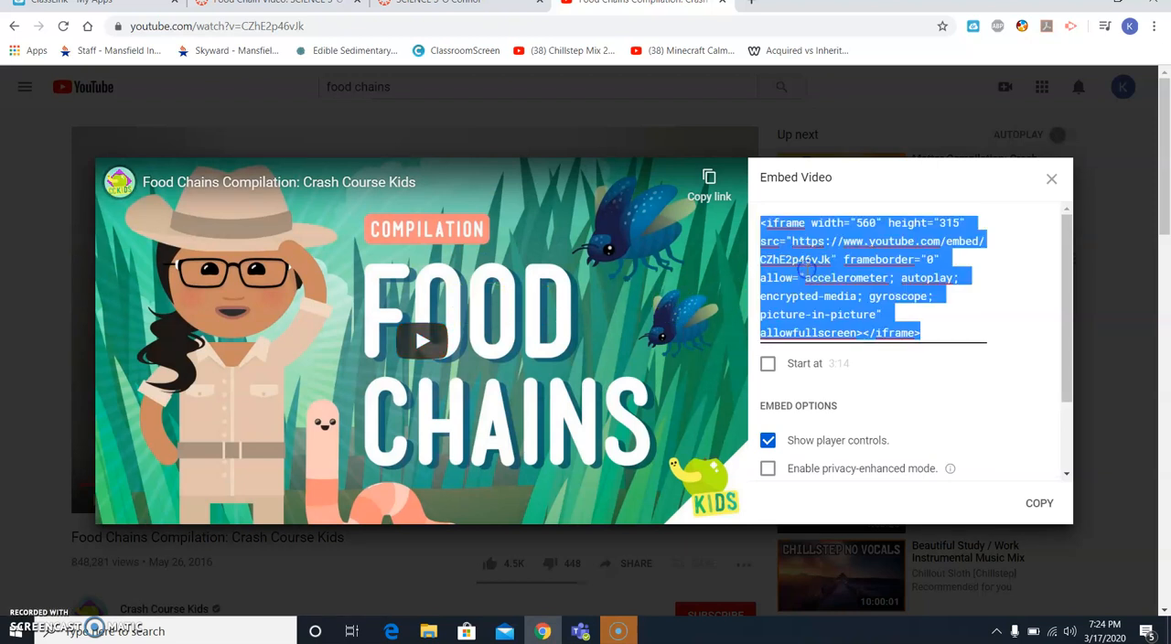
right_click(796, 267)
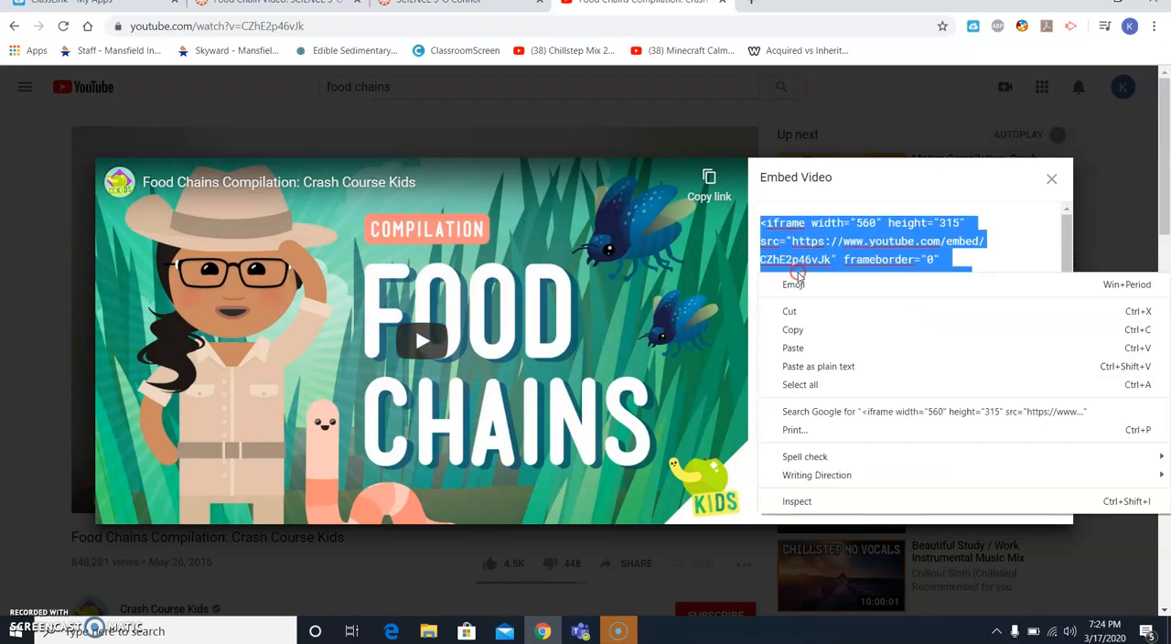
left_click(808, 332)
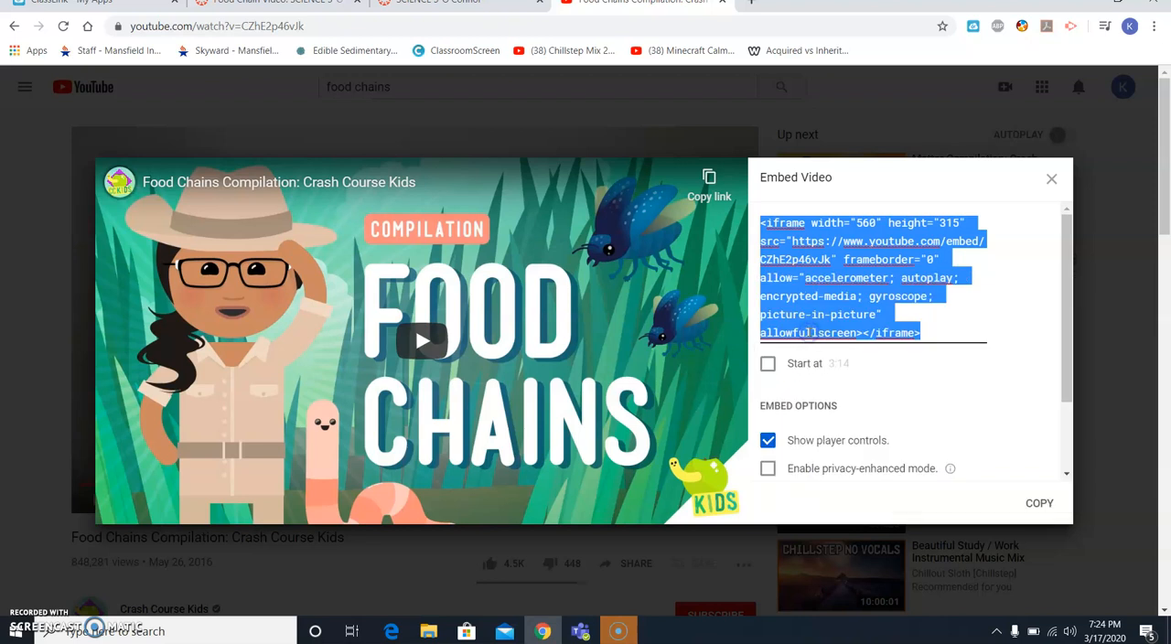
- Return to the Food Chain Video page in Canvas, paste the iframe embed code into the HTML body and save the page
left_click(423, 13)
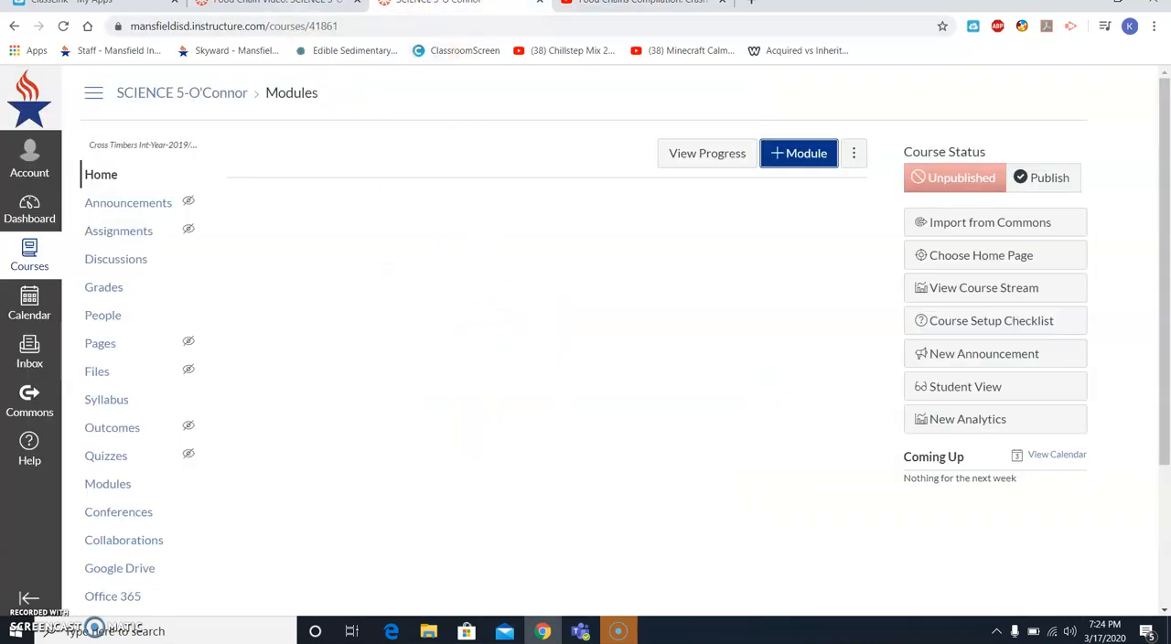
left_click(291, 3)
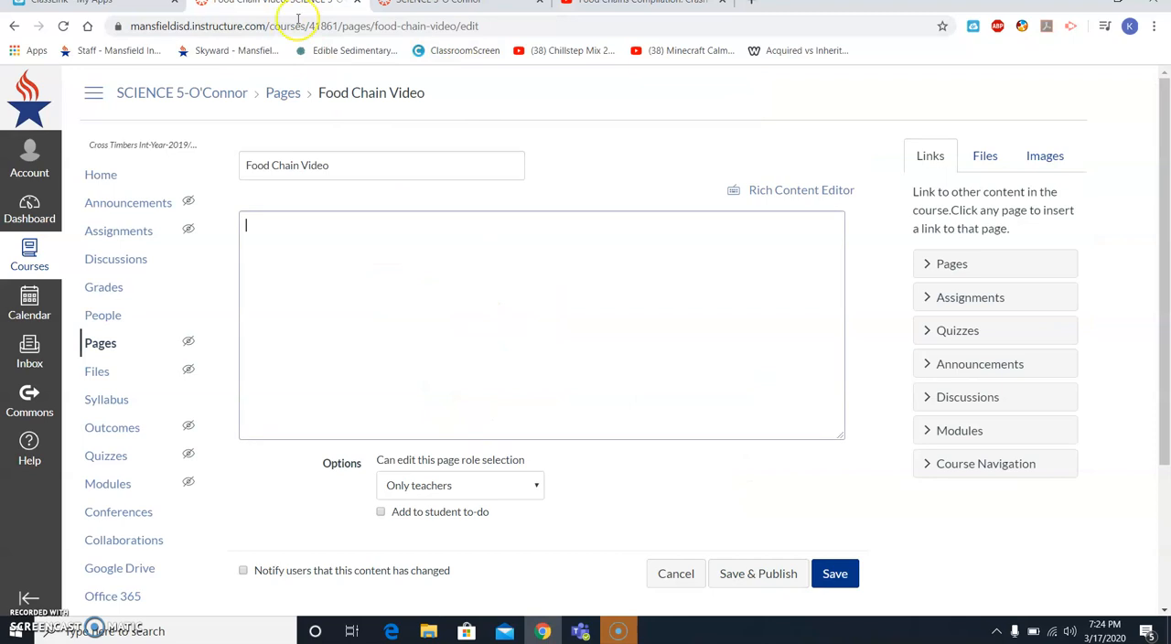
right_click(385, 315)
left_click(469, 432)
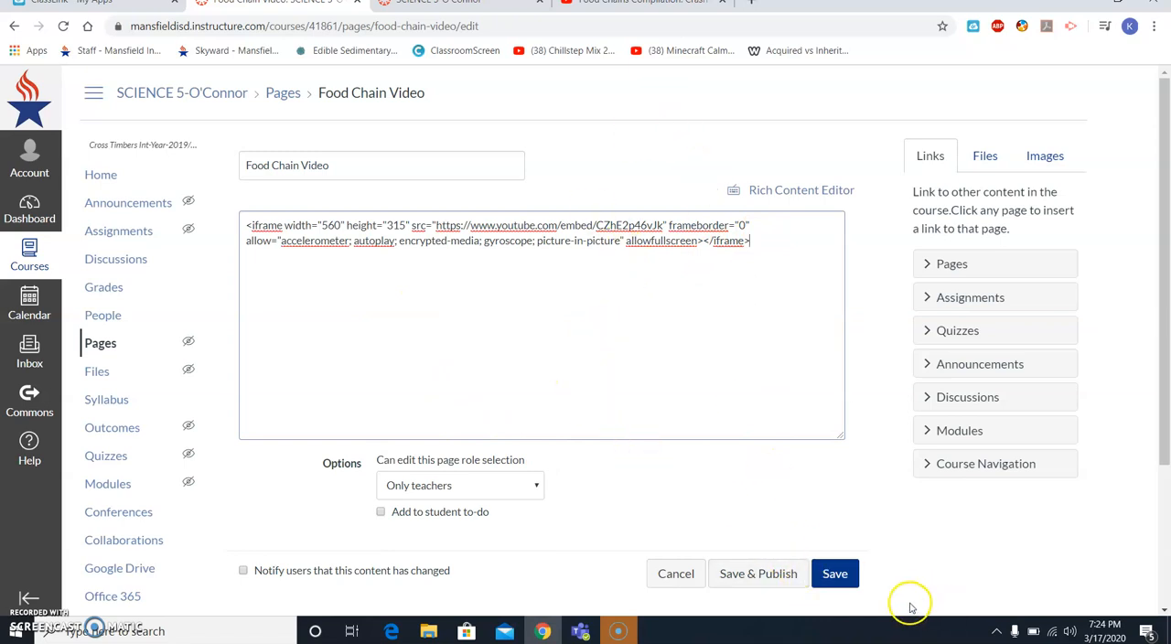
left_click(826, 576)
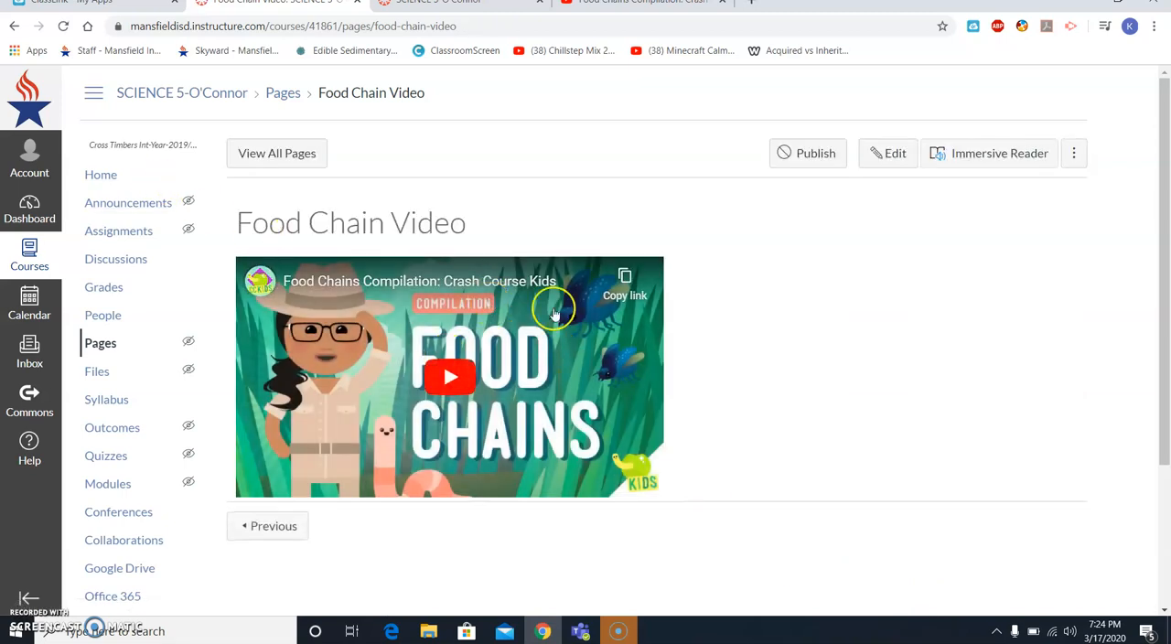
- Add the line "Please watch and take notes for a quiz!" below the embedded video, save the page and return to the course home page
left_click(876, 156)
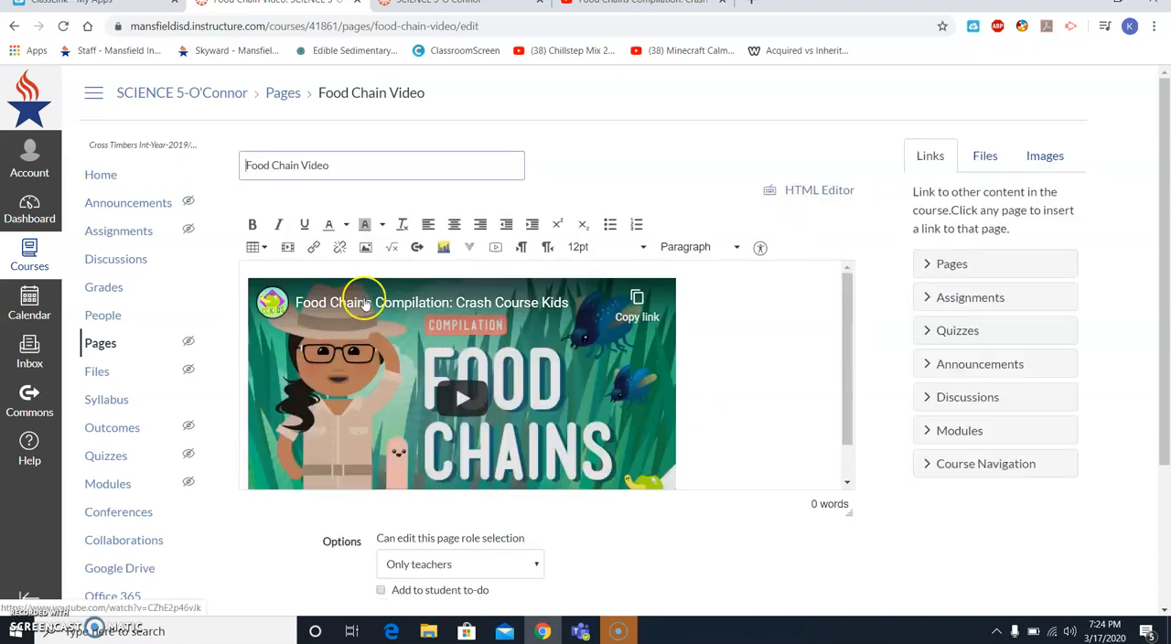
left_click(729, 298)
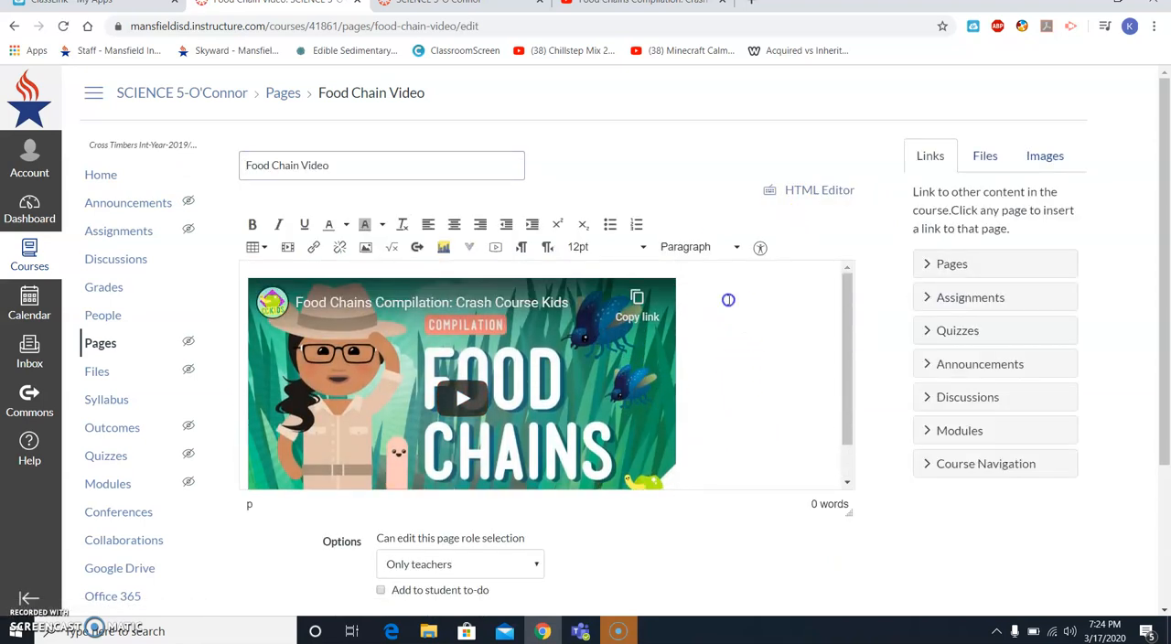
scroll(717, 345, "down", 1)
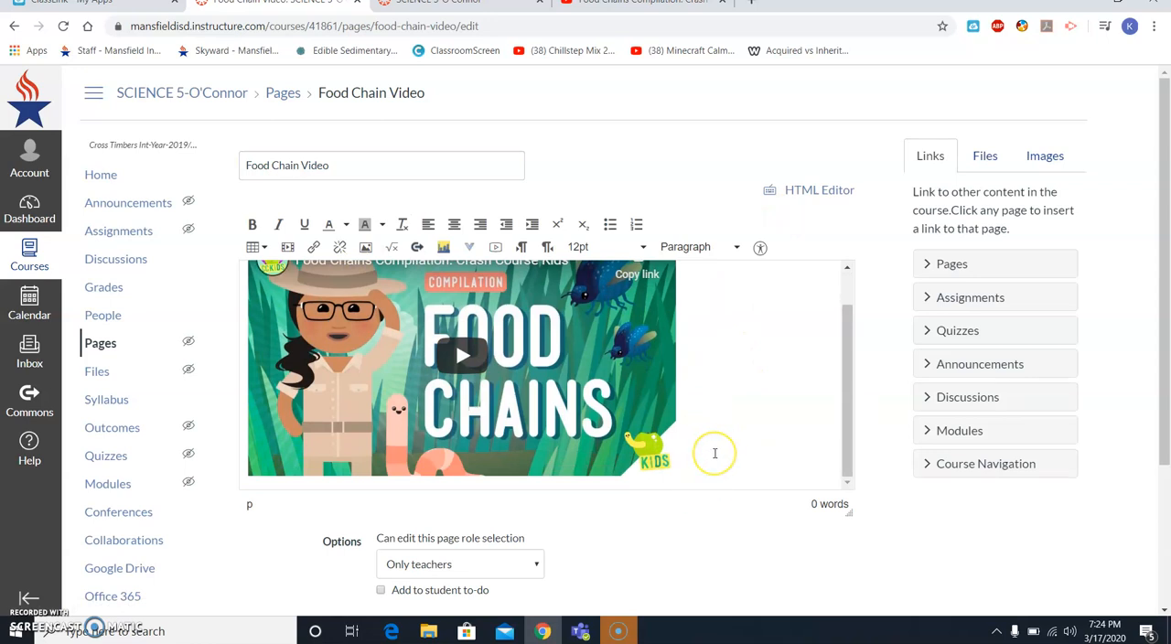
key("Return")
key("Return")
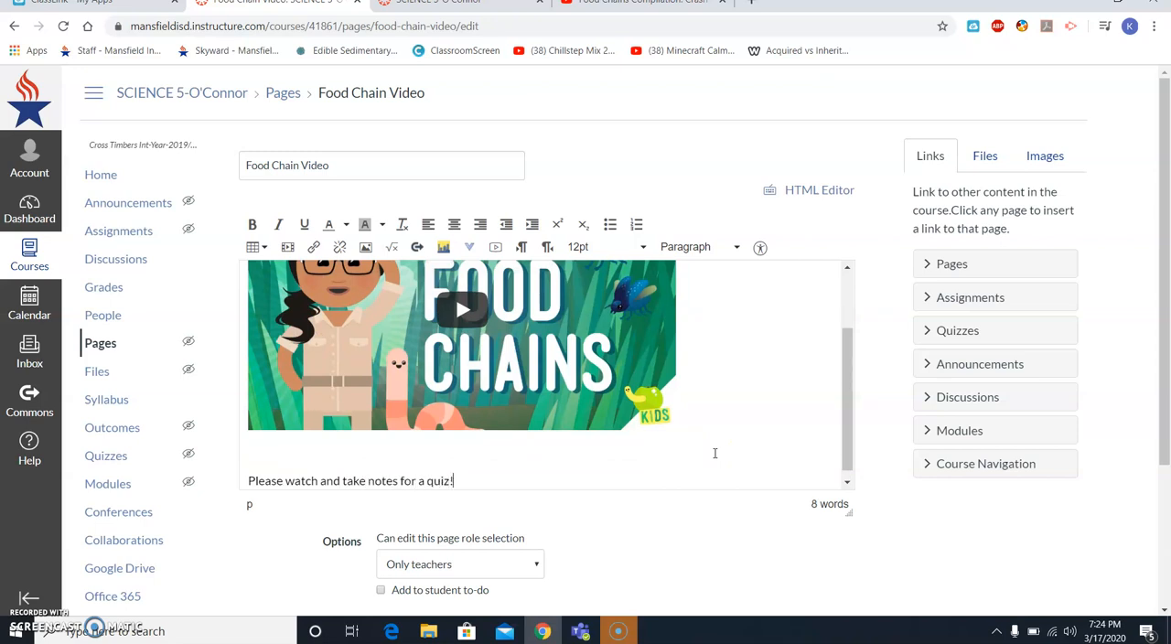
scroll(716, 453, "down", 2)
left_click(834, 466)
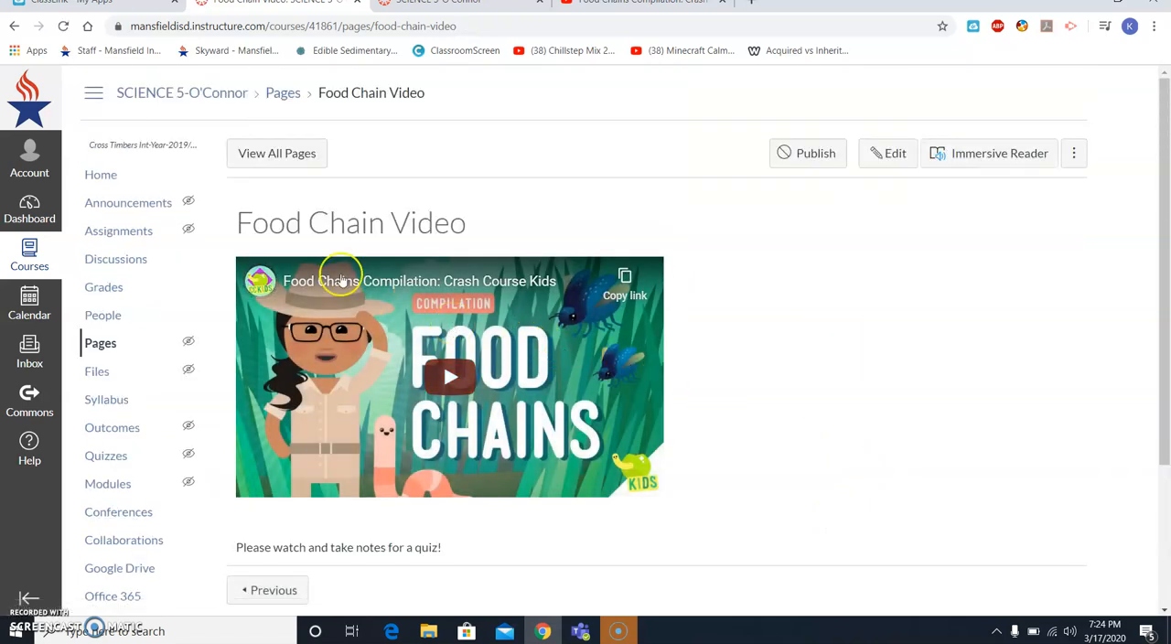
left_click(165, 172)
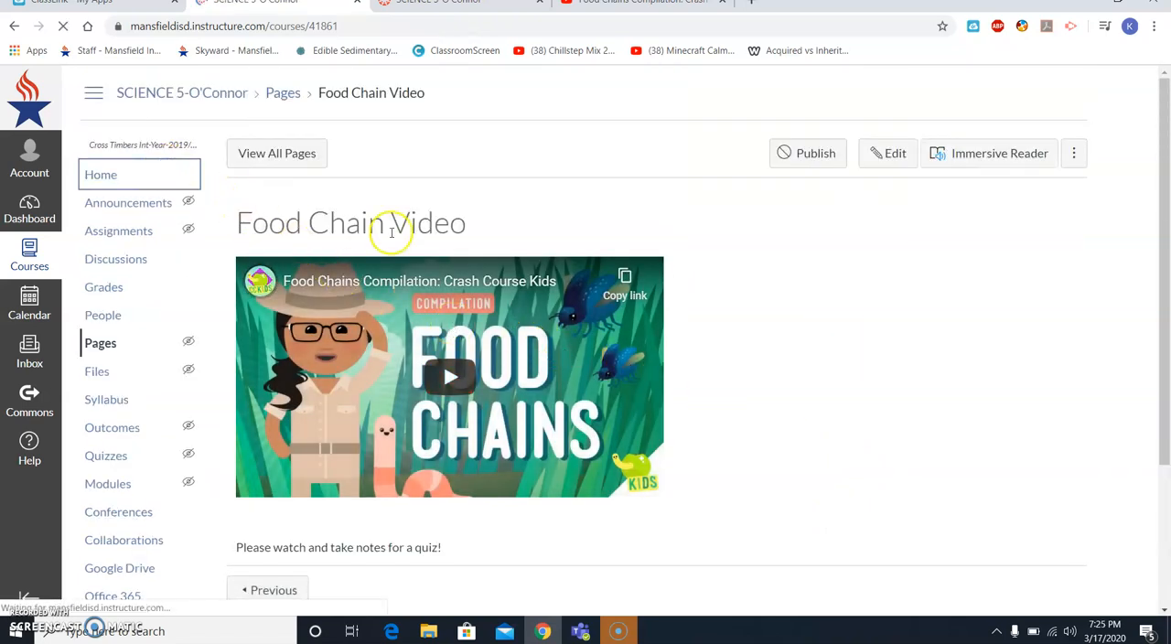
- Review the Food Chains page and the Food Chain Video page that follows it, returning to the course home page
left_click(326, 271)
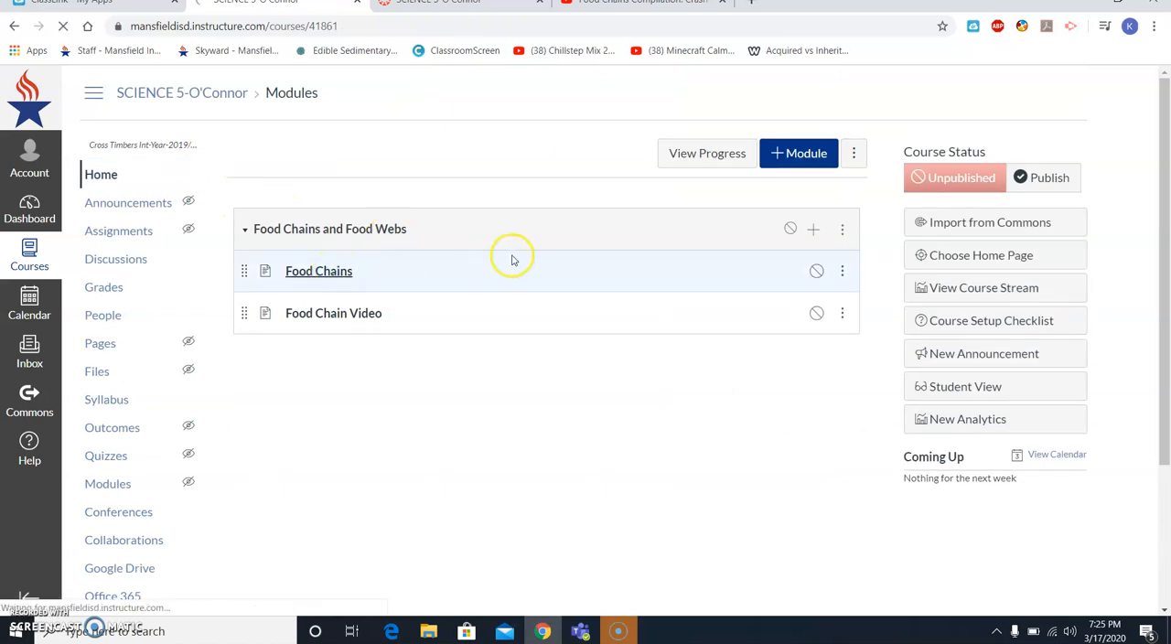
scroll(505, 256, "down", 2)
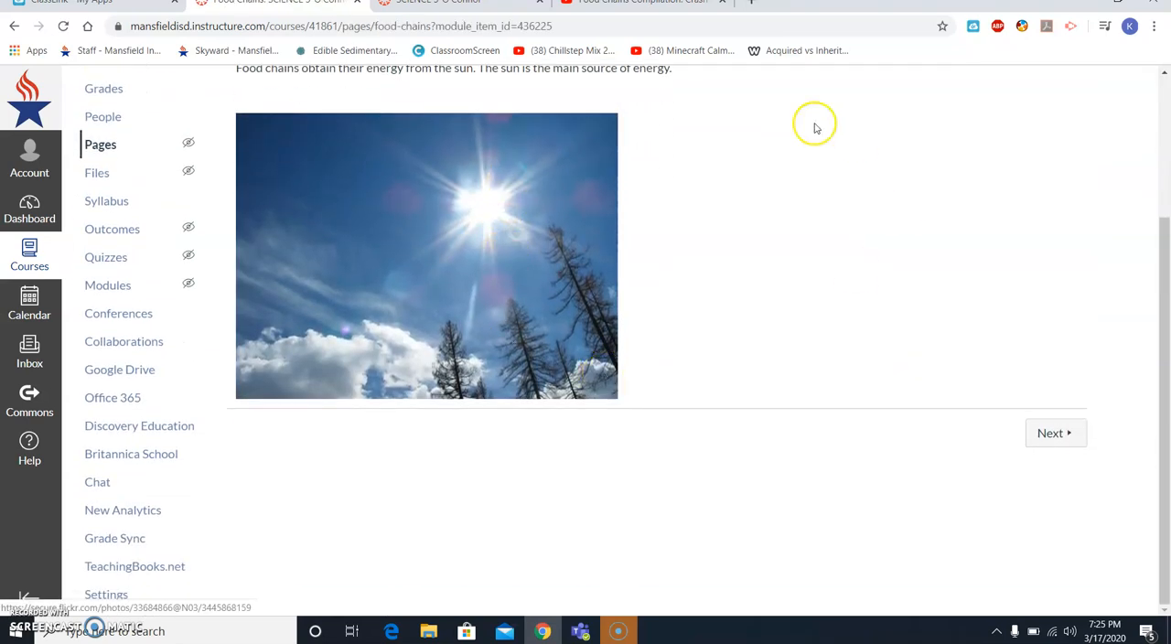
scroll(458, 265, "up", 2)
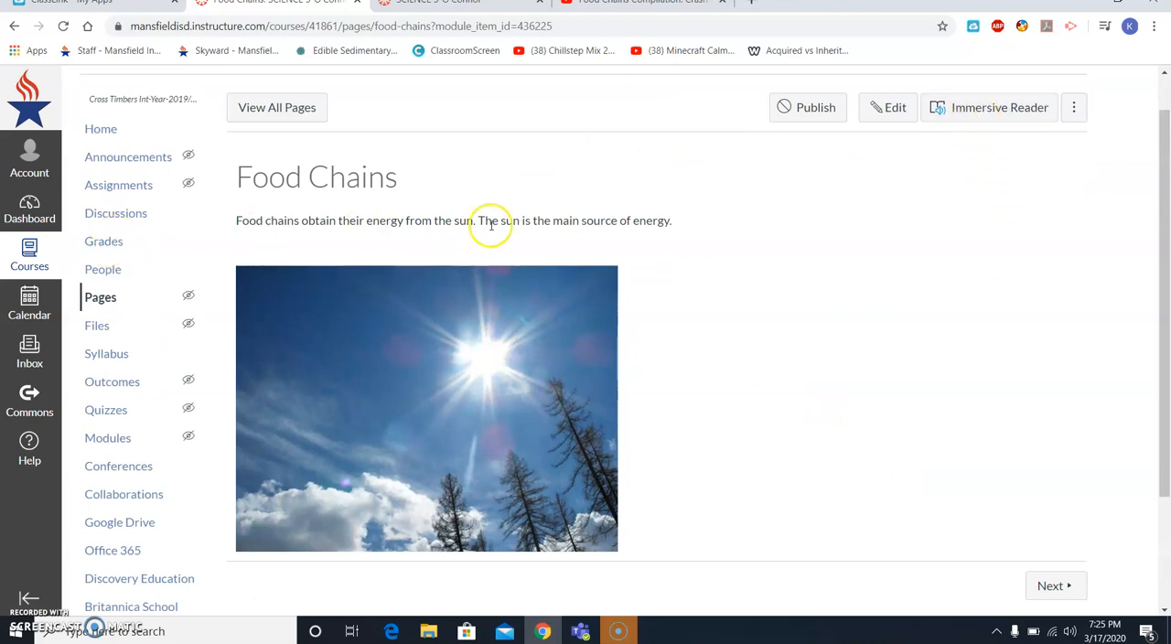
left_click(1042, 583)
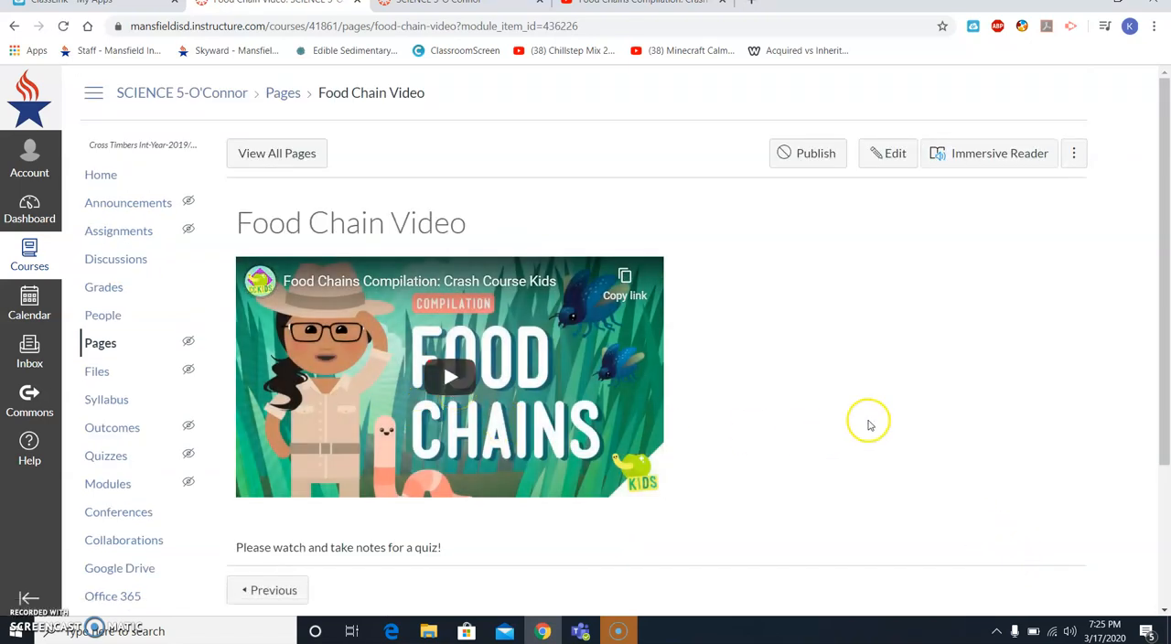
left_click(169, 178)
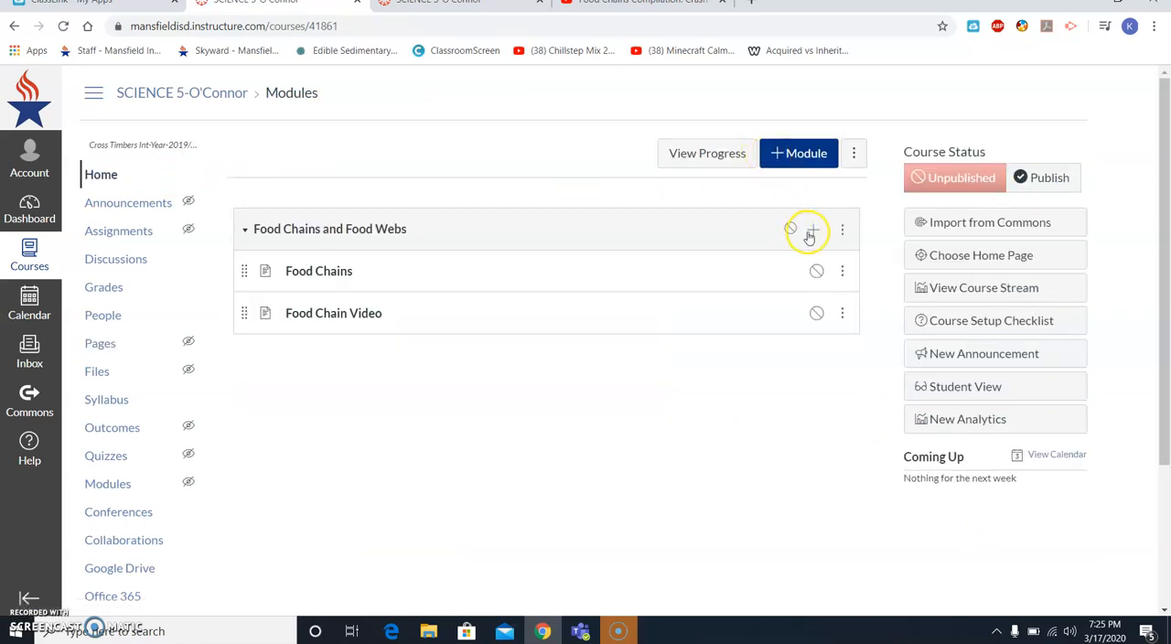
- Add a new assignment named "Create your own food chain" to the Food Chains and Food Webs module
left_click(810, 234)
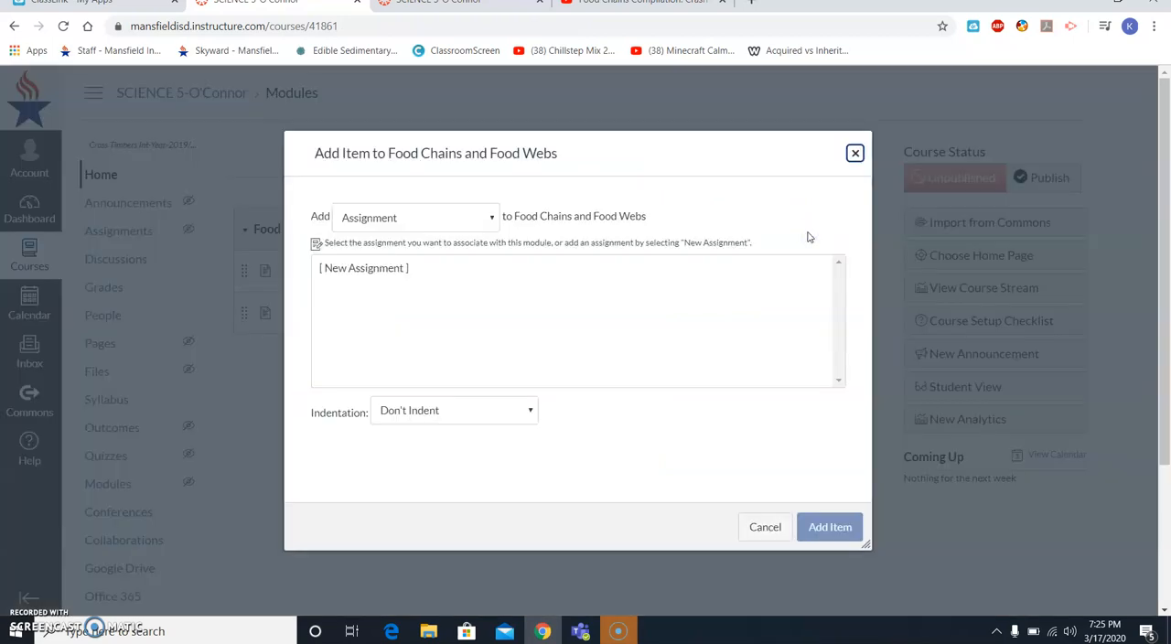
left_click(398, 267)
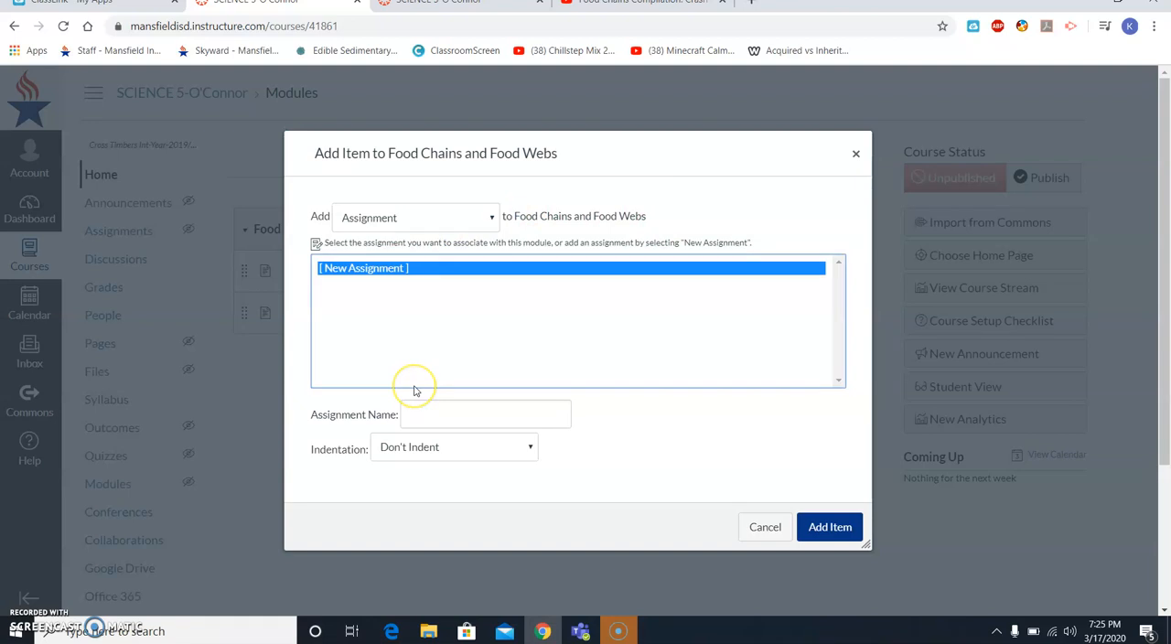
left_click(419, 414)
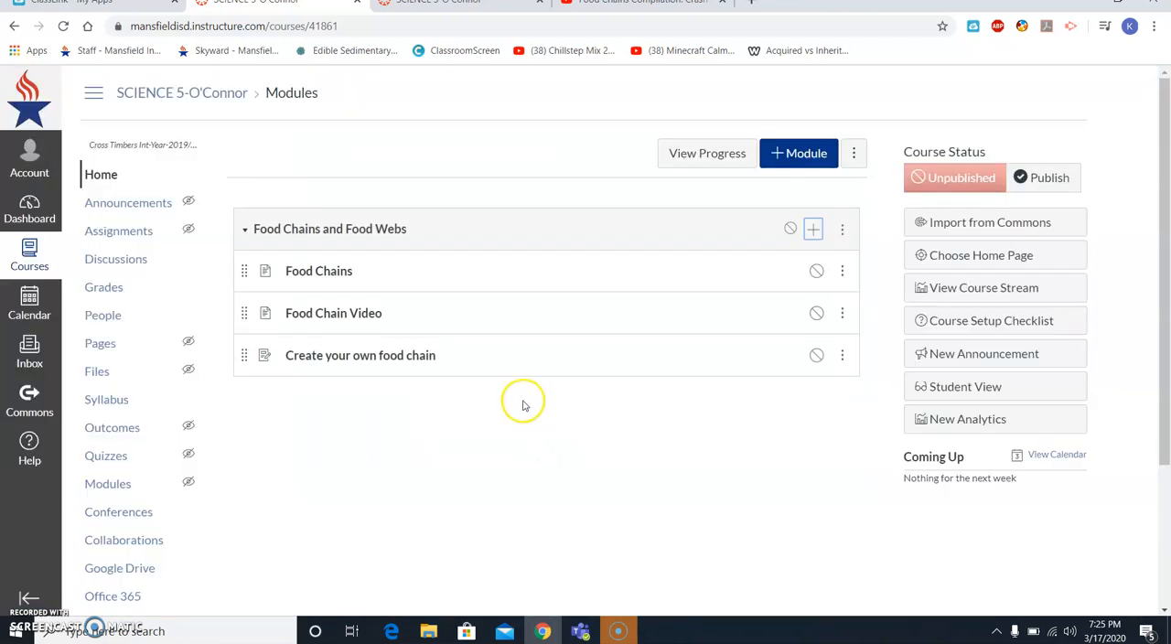
- Edit the "Create your own food chain" assignment, entering the description "Draw a food chain and upload it." and setting the points to 100
left_click(415, 358)
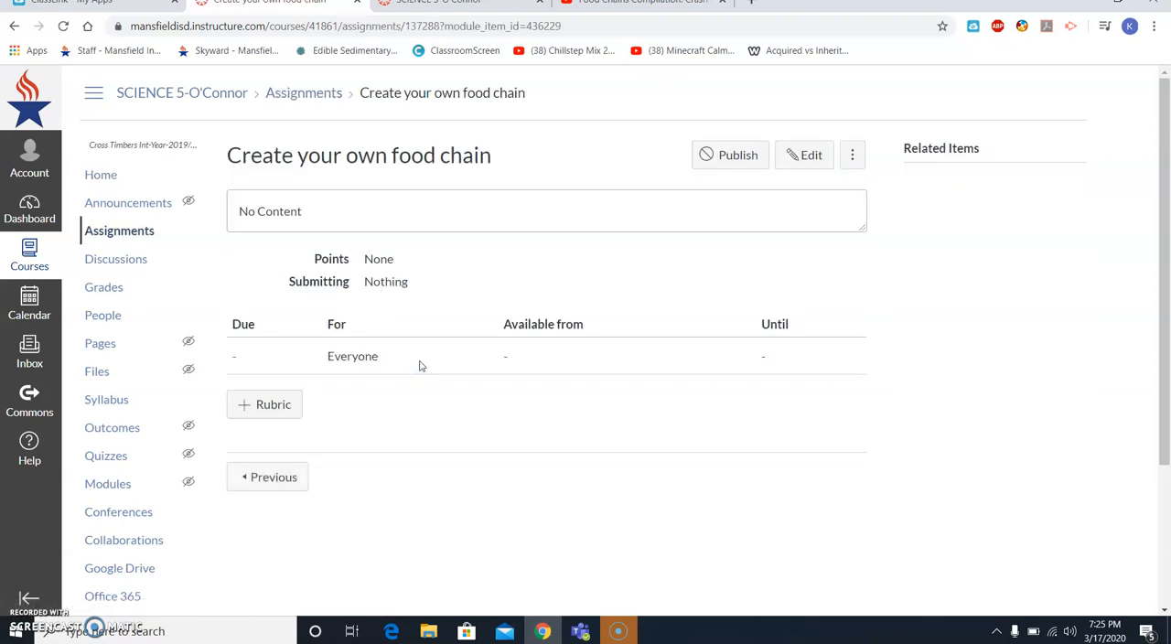
left_click(805, 158)
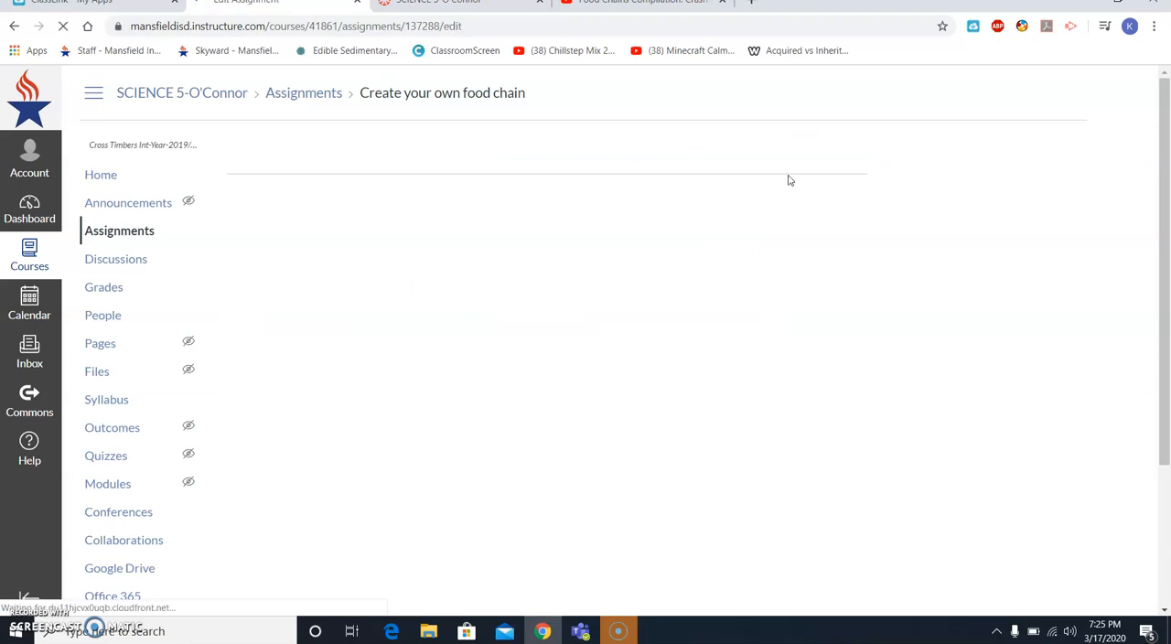
left_click(334, 333)
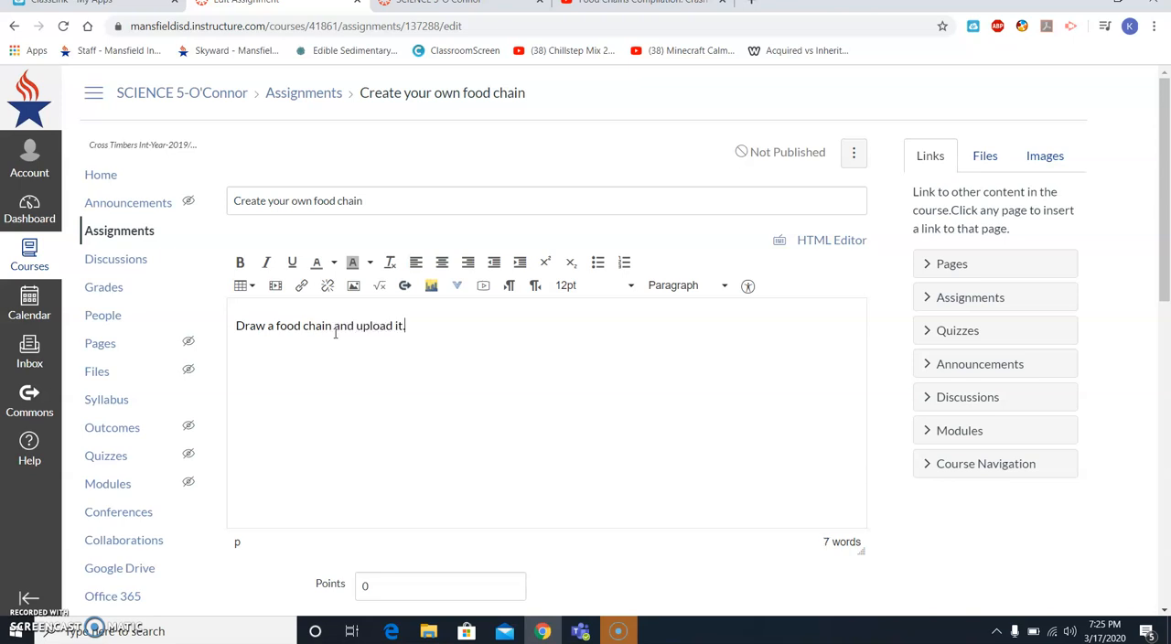
scroll(335, 333, "down", 3)
left_click(378, 352)
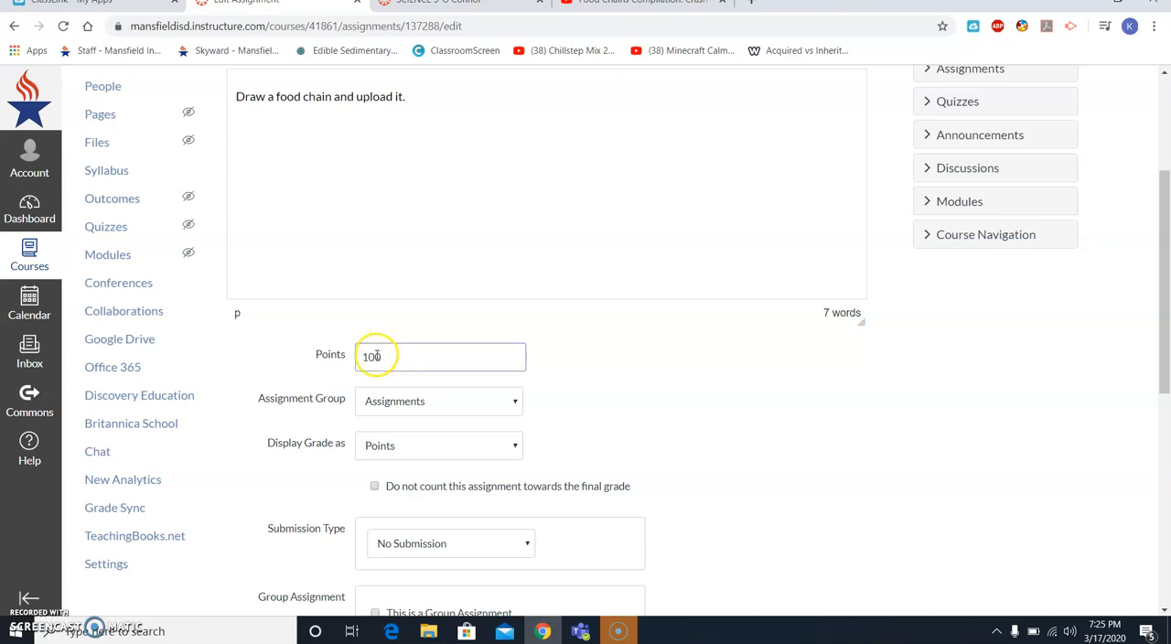
- Set the assignment's submission type to Online and allow File Uploads as the entry option
scroll(378, 356, "down", 3)
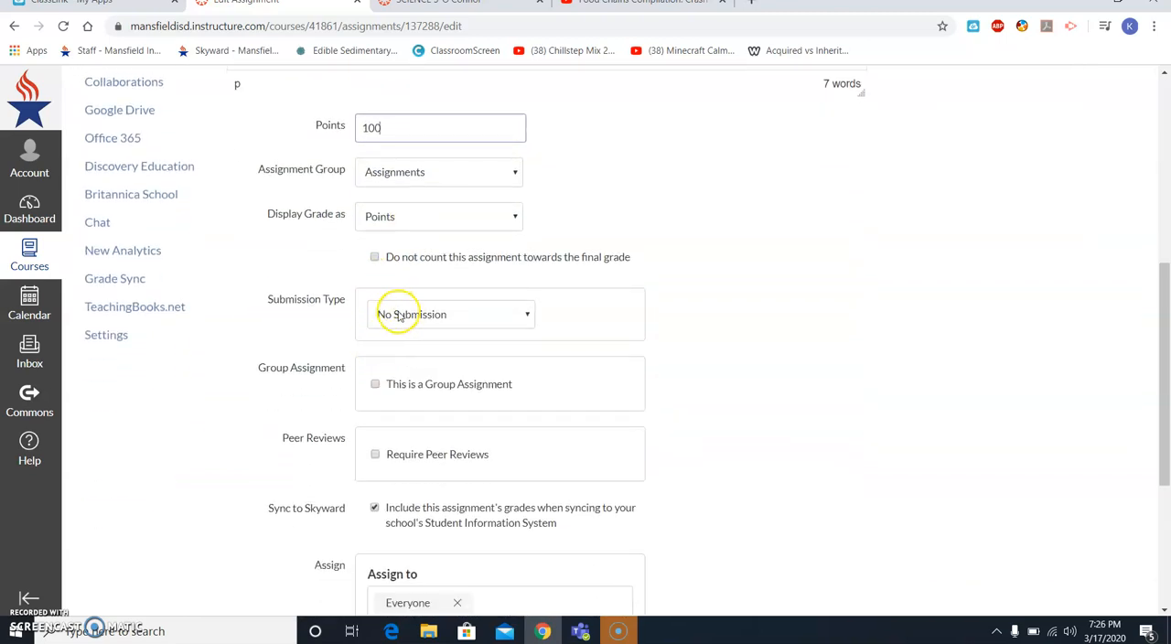
left_click(398, 315)
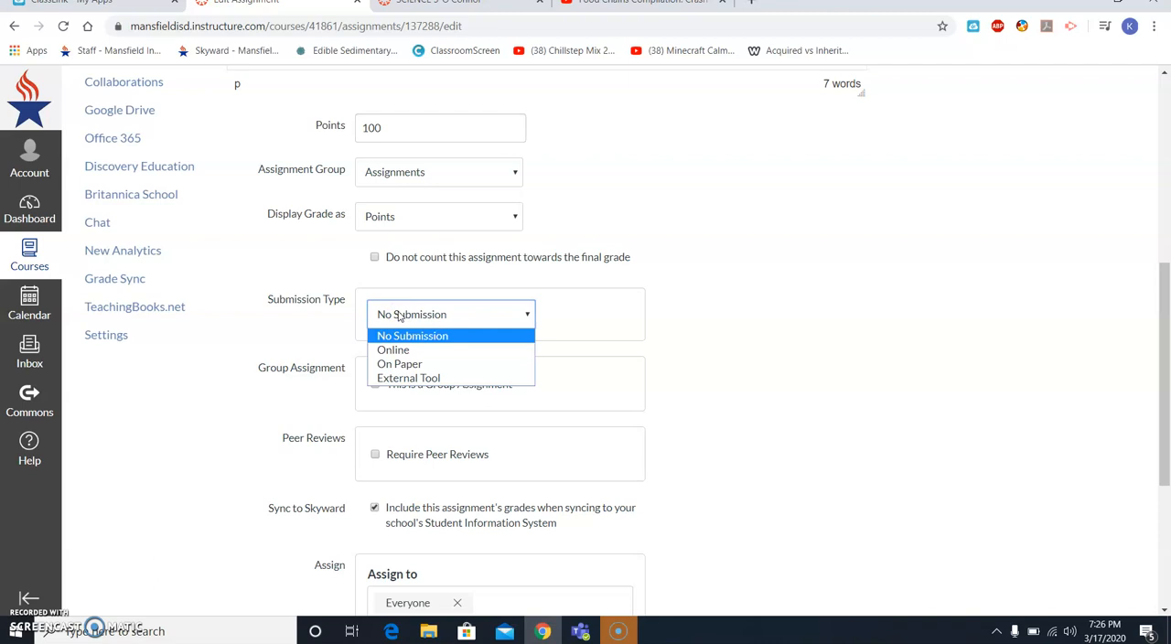
left_click(391, 379)
left_click(396, 349)
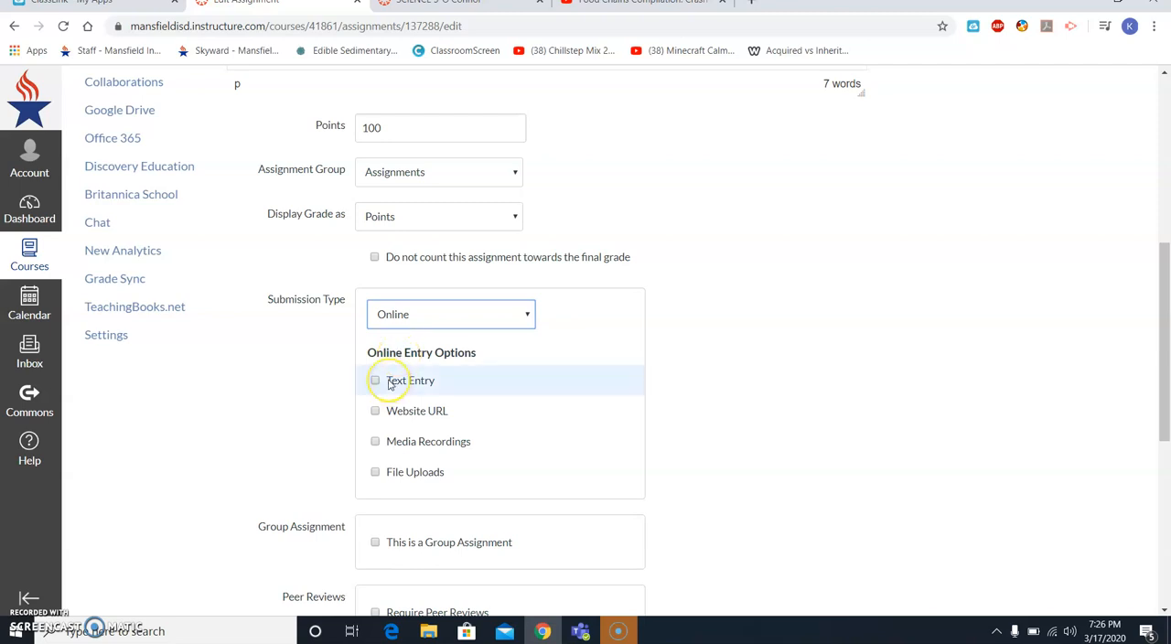
left_click(387, 390)
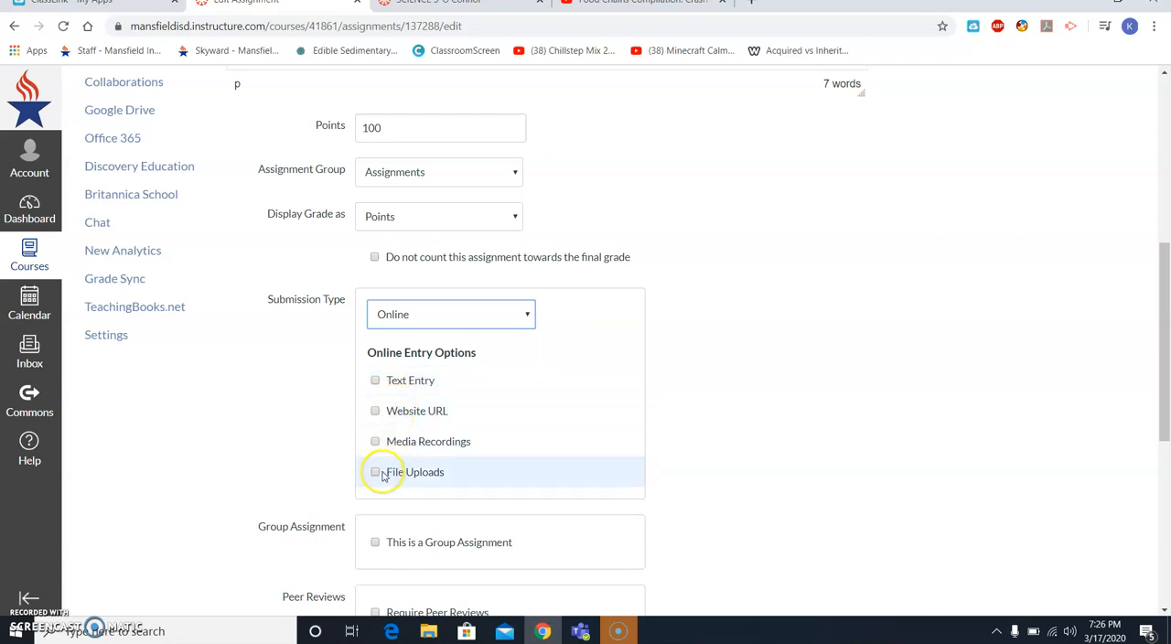
scroll(413, 267, "up", 4)
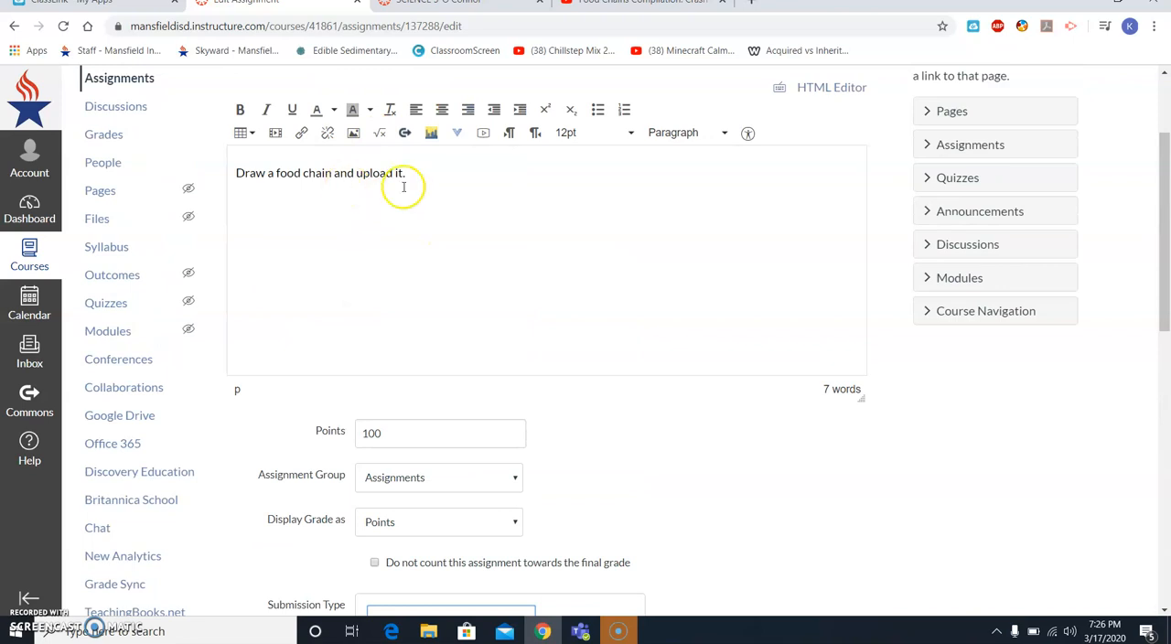
scroll(504, 387, "down", 4)
left_click(384, 398)
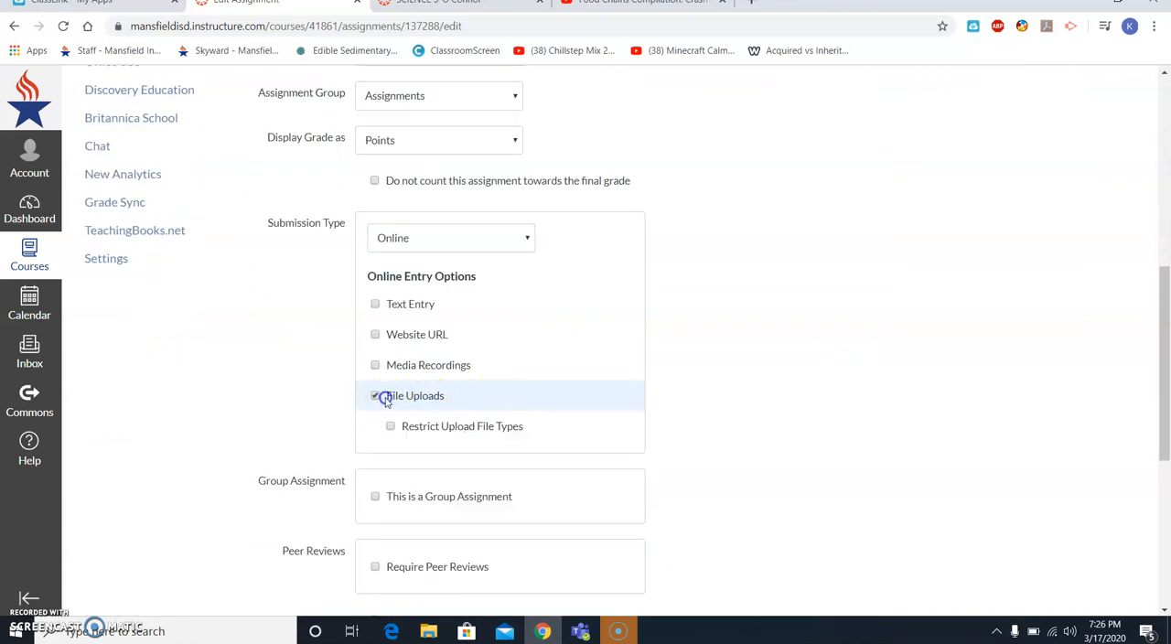
- Save the assignment without publishing it or setting dates, and return to the course home page
scroll(384, 400, "down", 2)
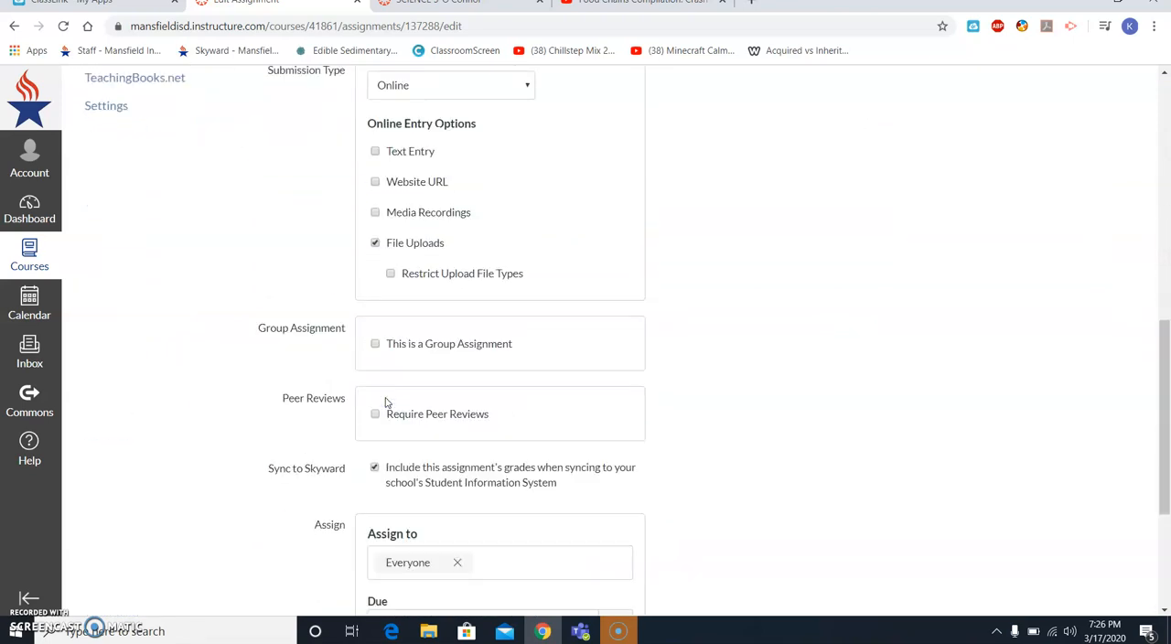
left_click(392, 358)
scroll(392, 358, "down", 3)
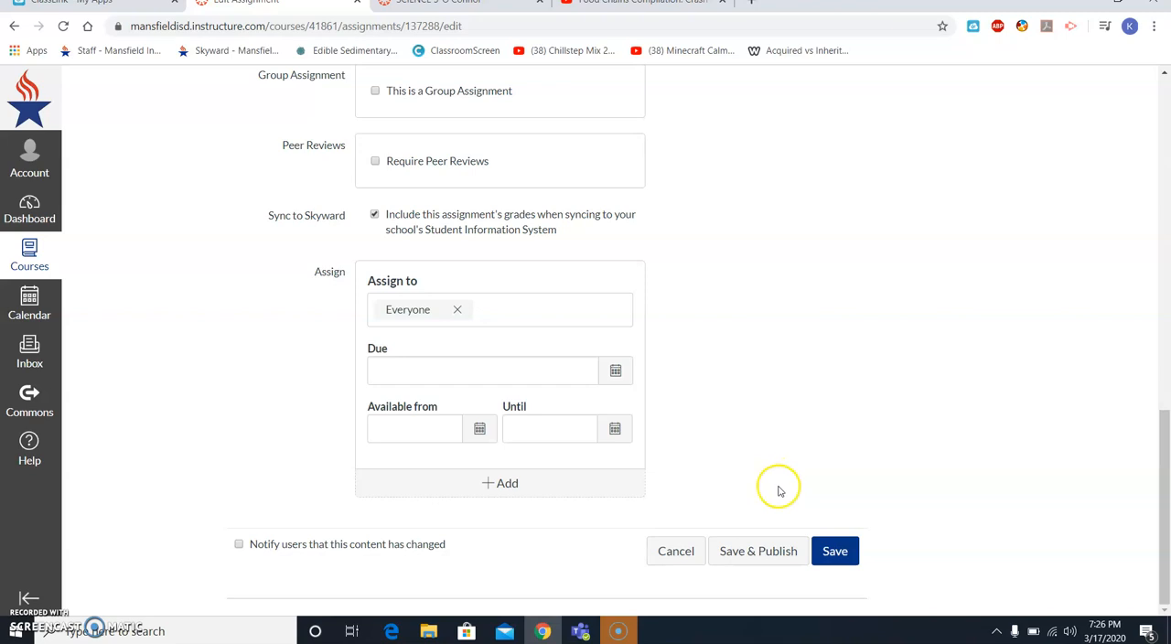
left_click(835, 558)
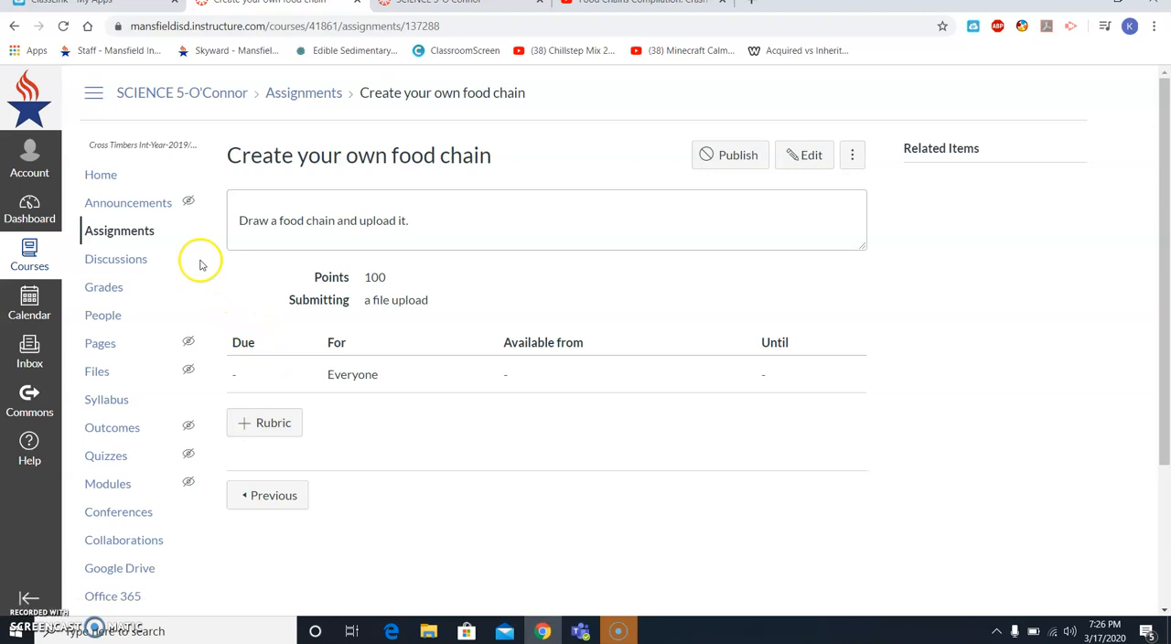
left_click(126, 177)
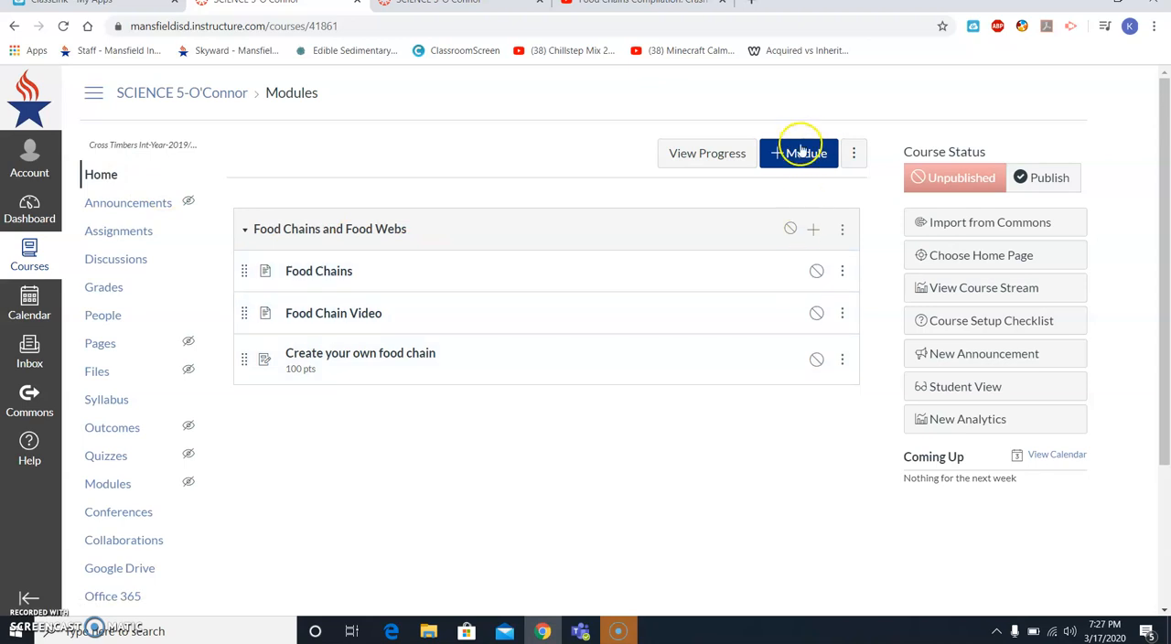
- Add a new discussion topic named "What are the parts of a food chain" to the Food Chains and Food Webs module
left_click(813, 234)
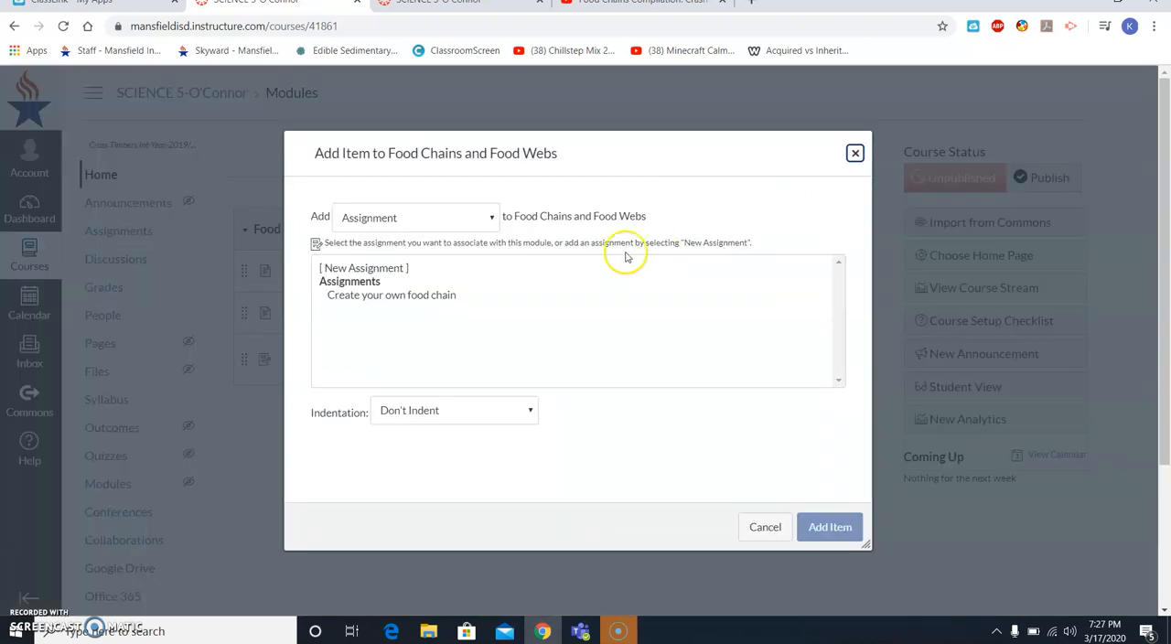
left_click(400, 219)
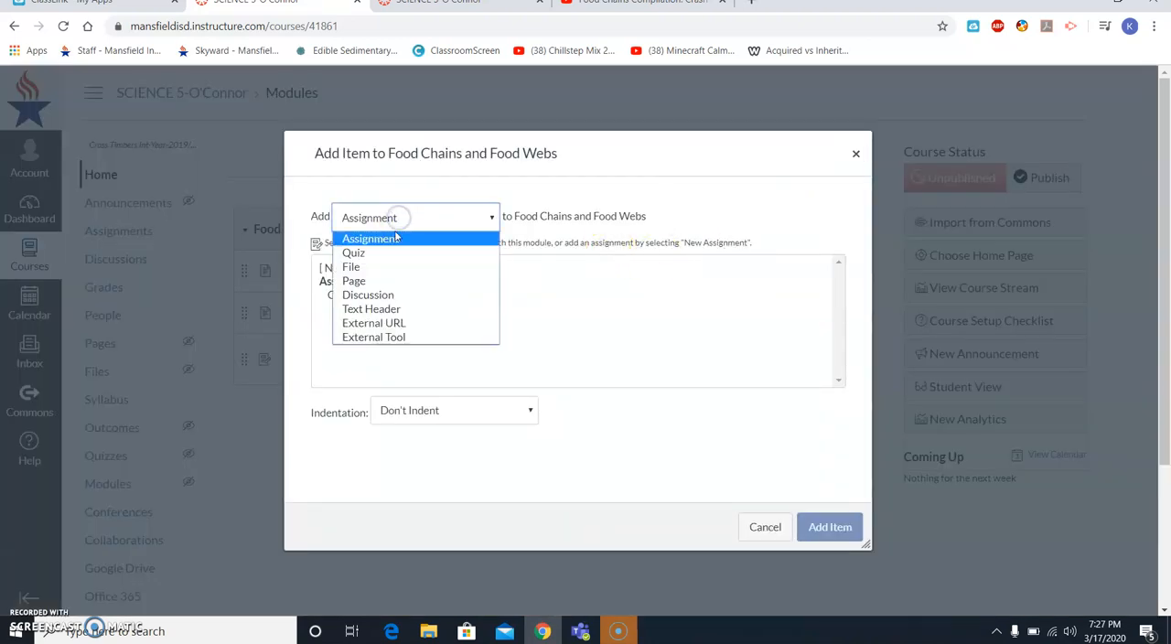
left_click(369, 295)
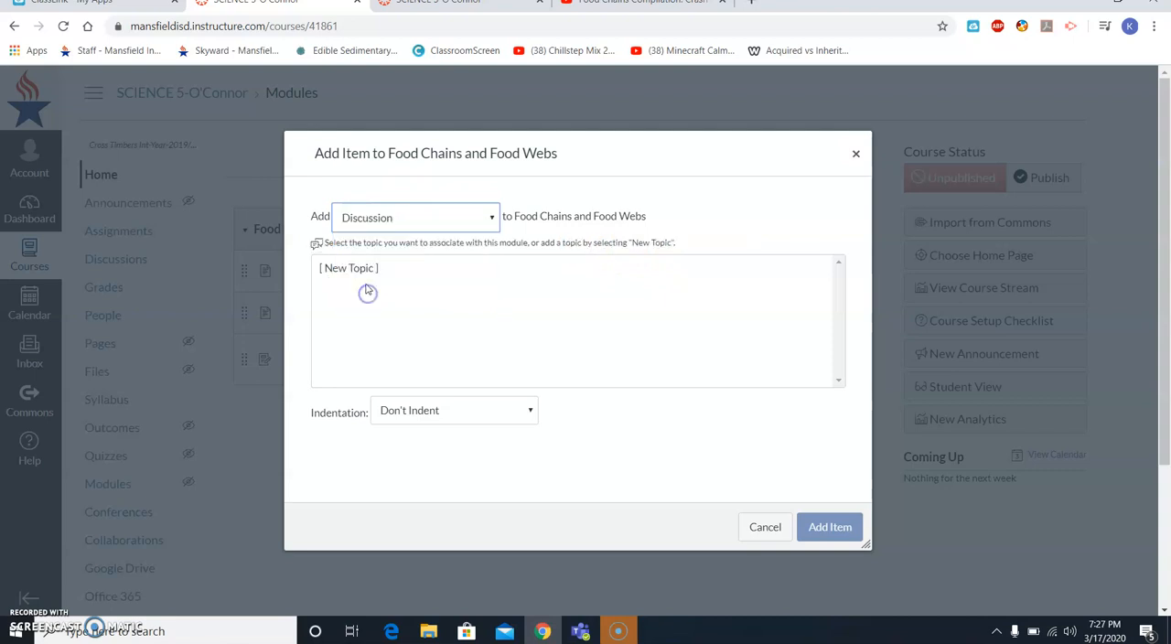
left_click(363, 269)
left_click(390, 418)
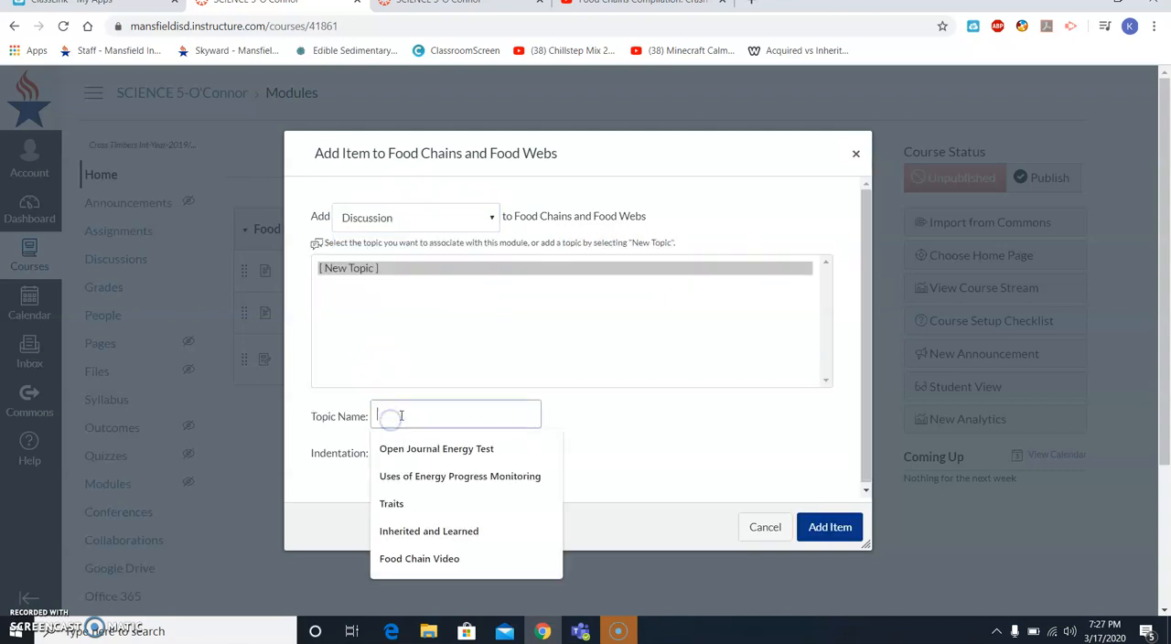
type("Wha")
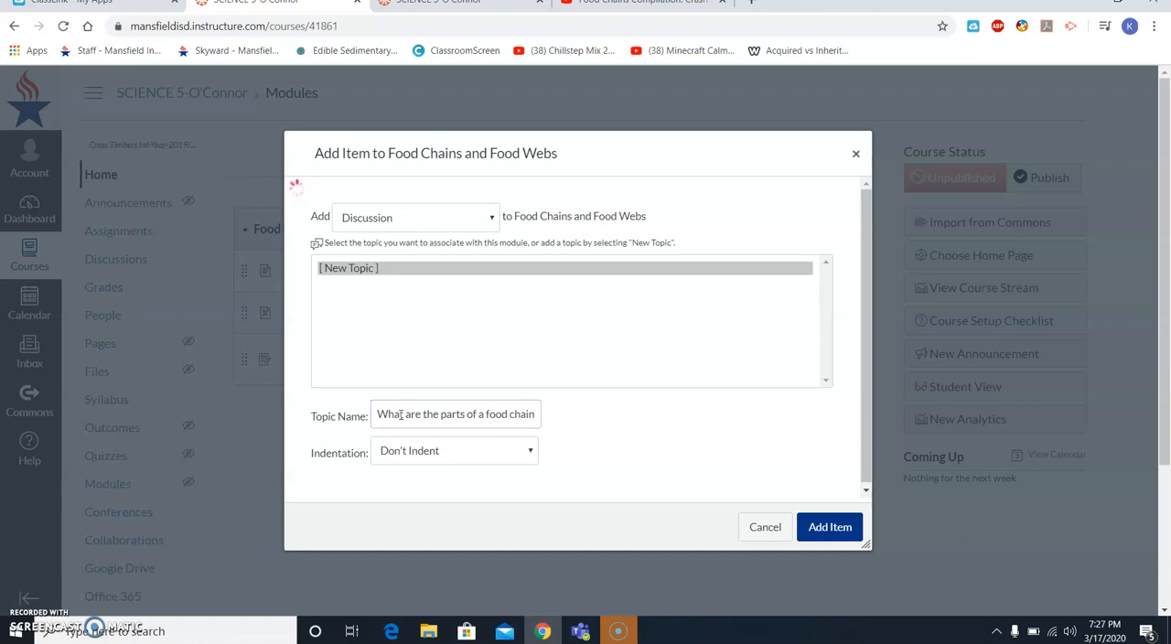
key("Return")
- Open the "What are the parts of a food chain" discussion for editing and review its posting, attachment and option settings
left_click(443, 408)
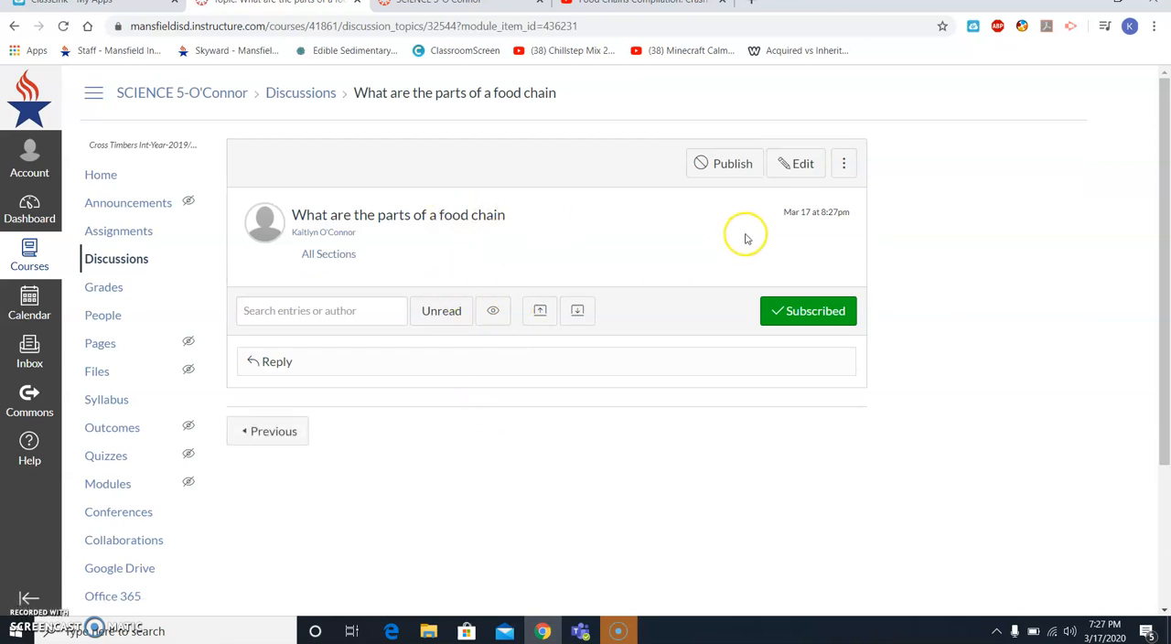
left_click(792, 168)
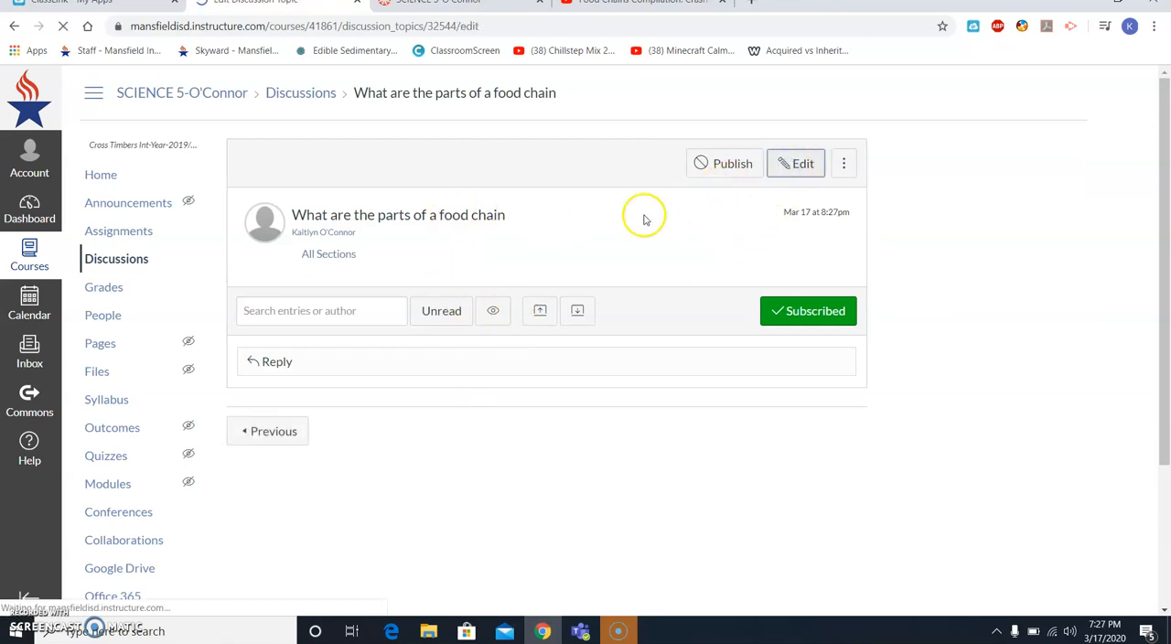
scroll(423, 357, "down", 1)
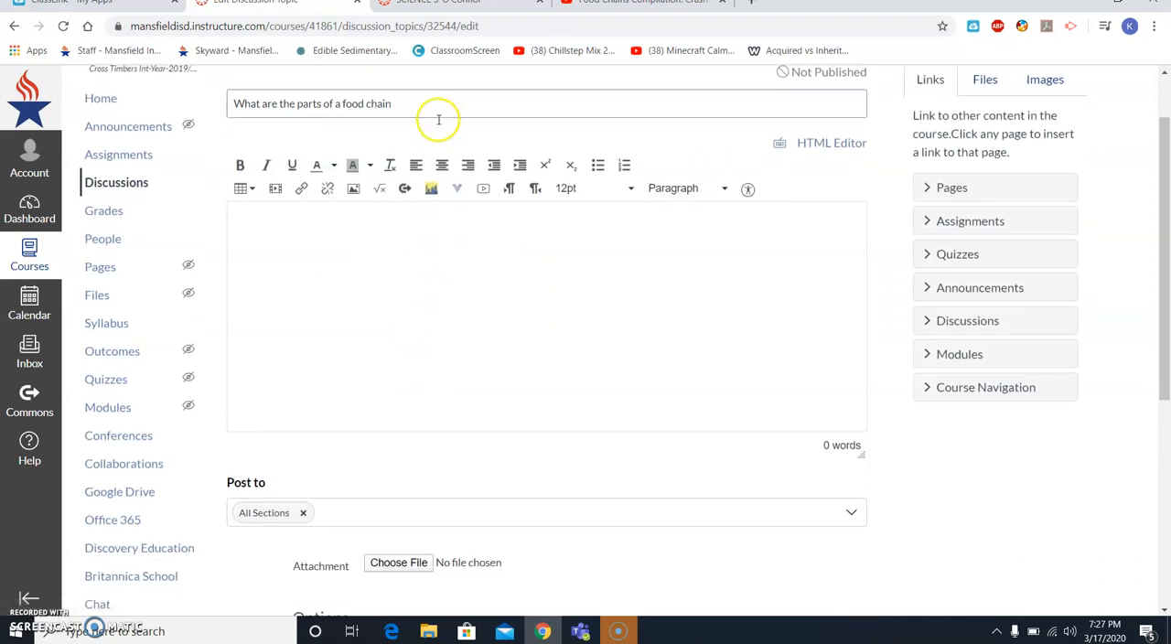
scroll(379, 301, "down", 1)
scroll(293, 382, "down", 2)
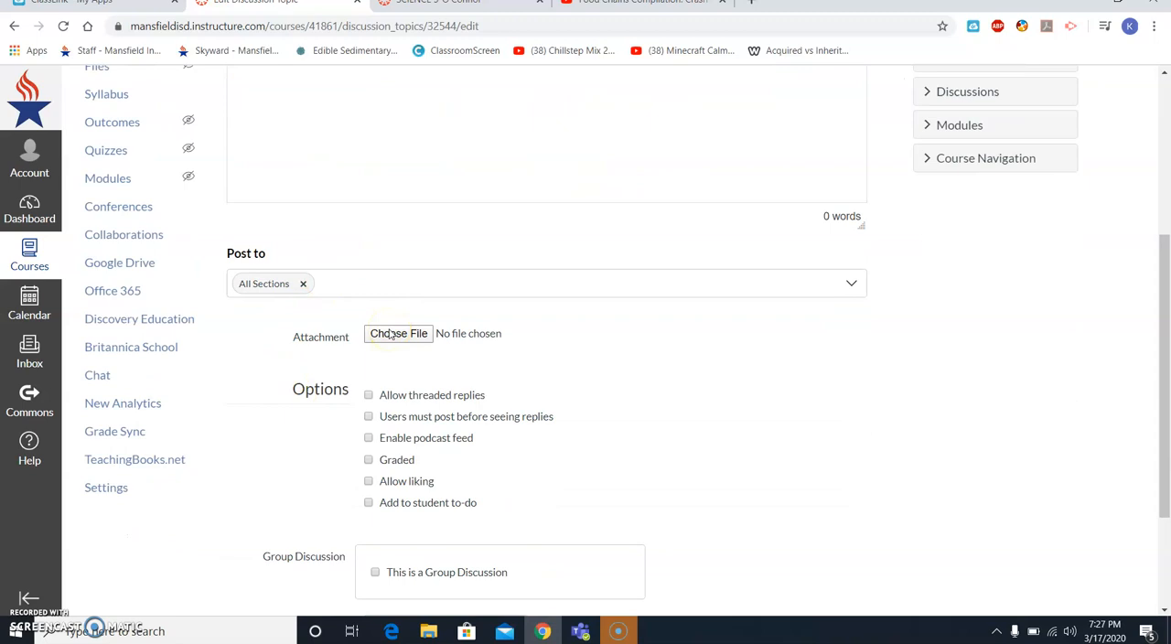
scroll(394, 334, "down", 2)
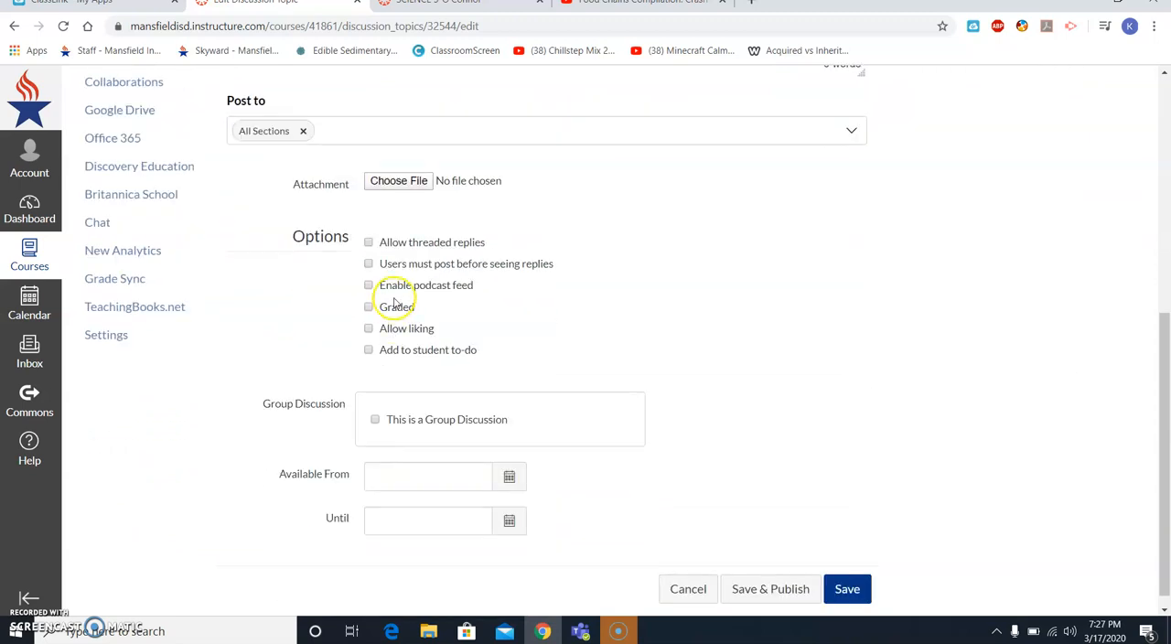
scroll(393, 173, "up", 3)
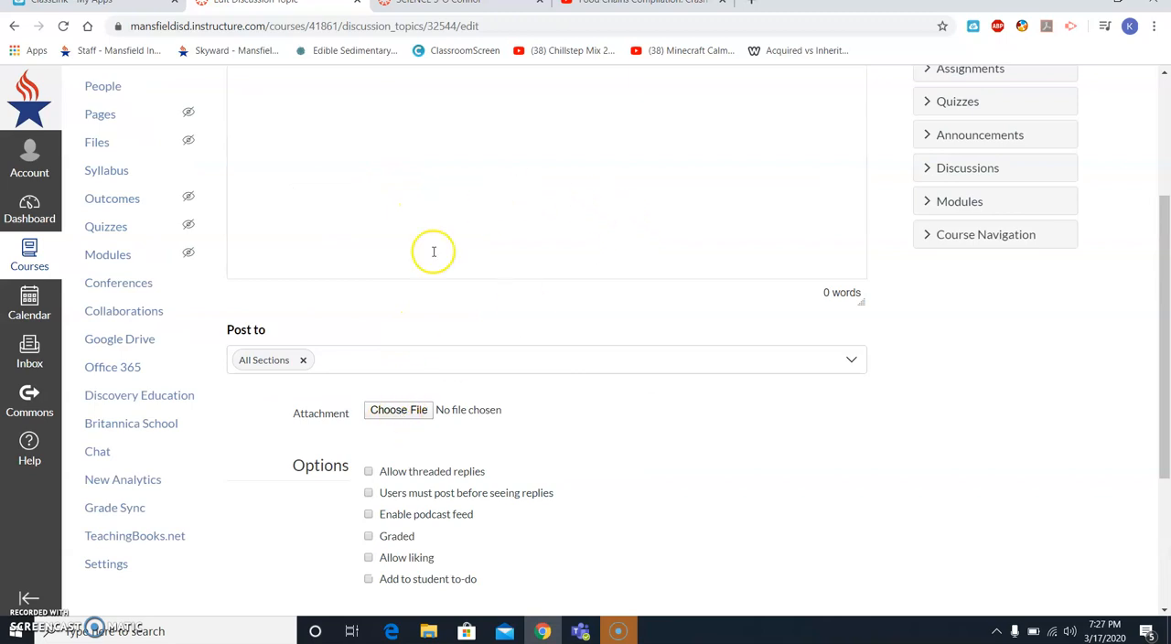
scroll(553, 242, "down", 1)
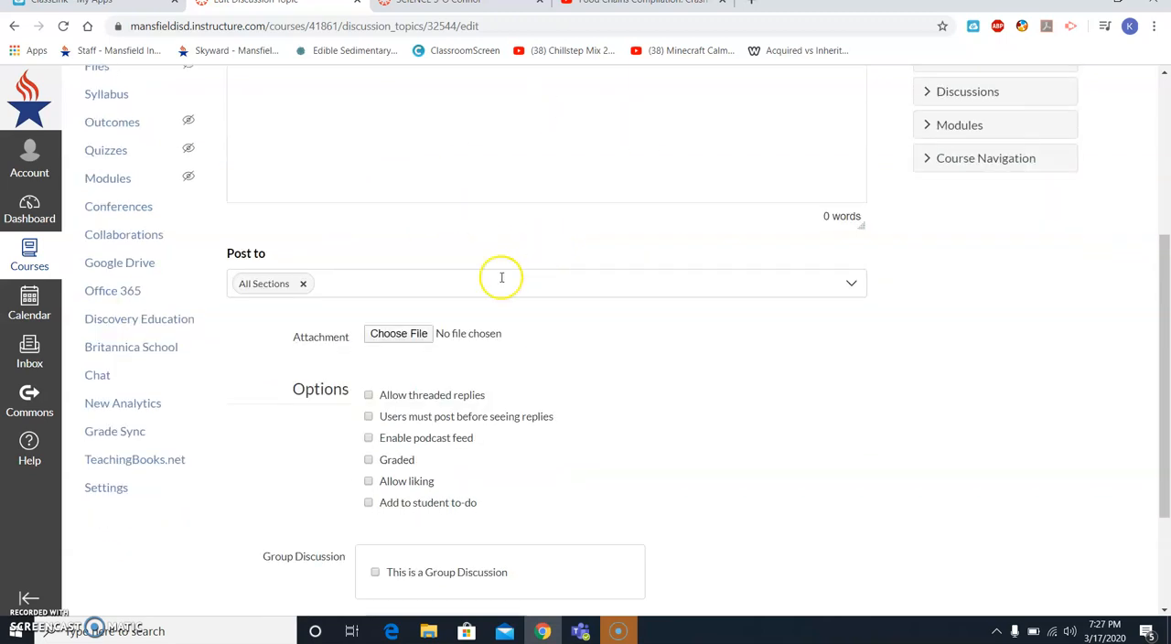
left_click(427, 335)
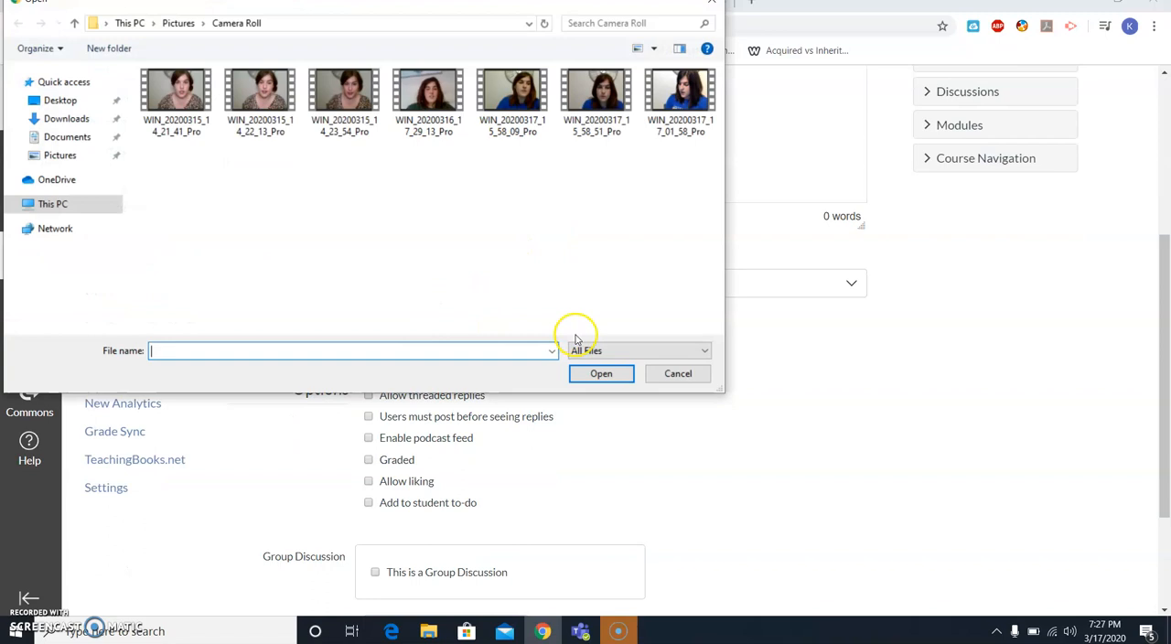
left_click(710, 5)
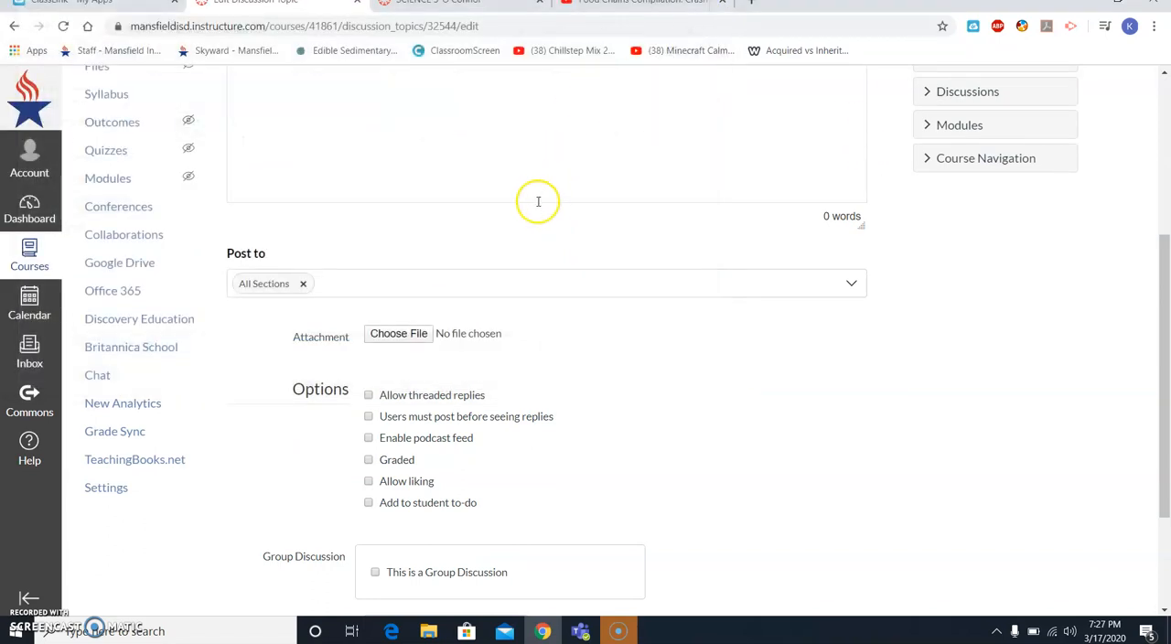
- Save the discussion unpublished with users required to post before seeing replies, and return to the course home page
scroll(367, 395, "down", 1)
left_click(372, 395)
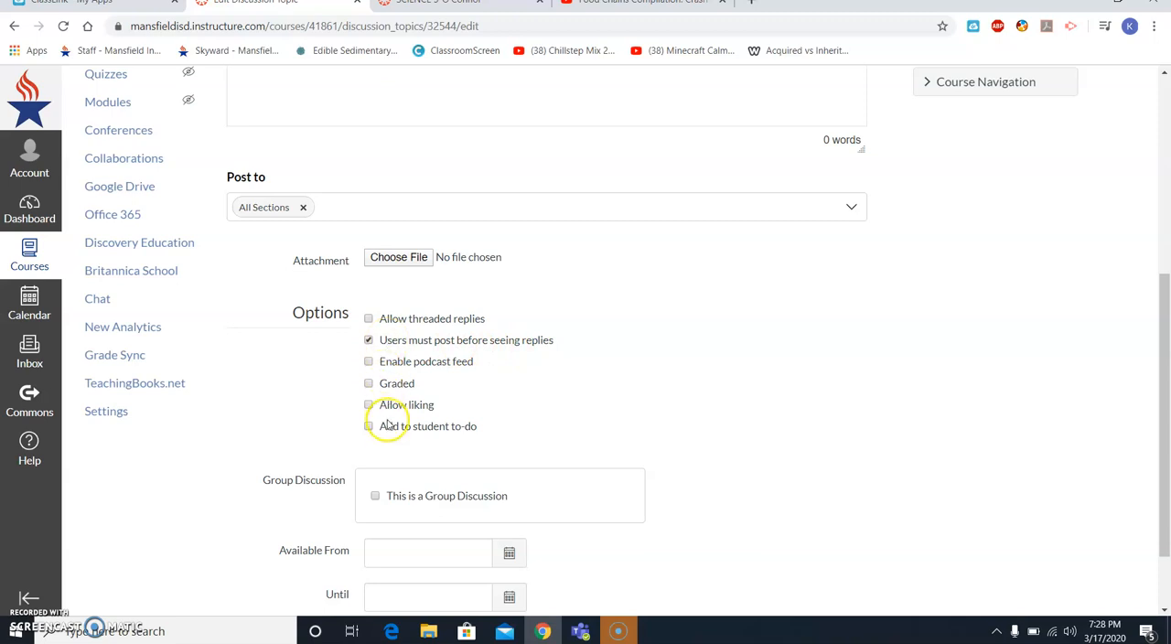
scroll(382, 403, "down", 2)
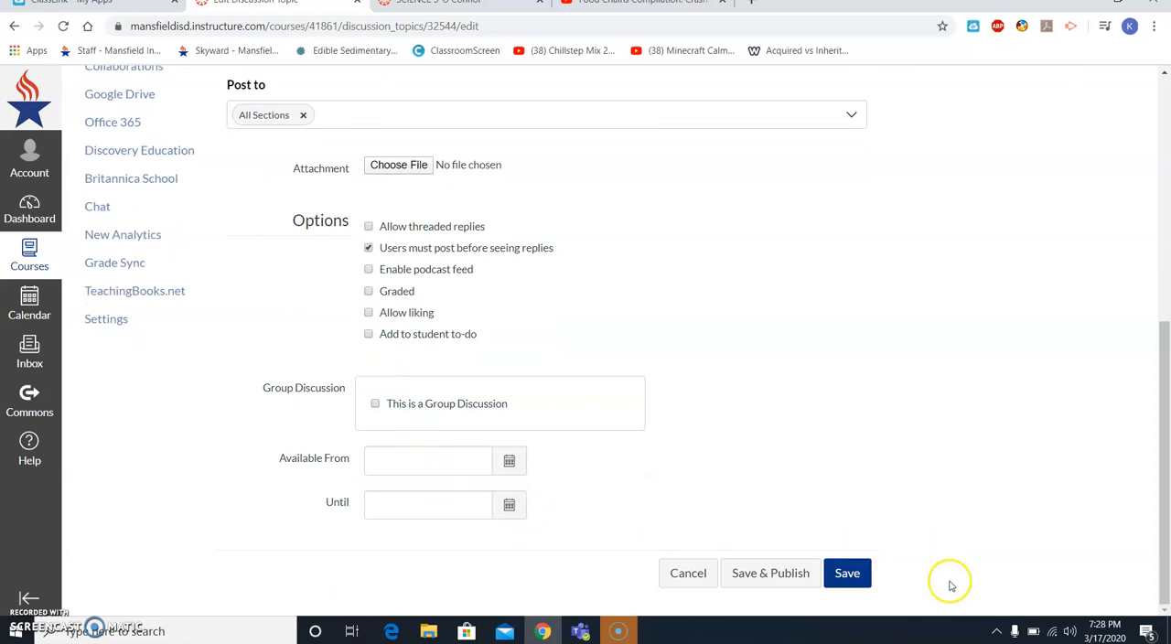
left_click(847, 575)
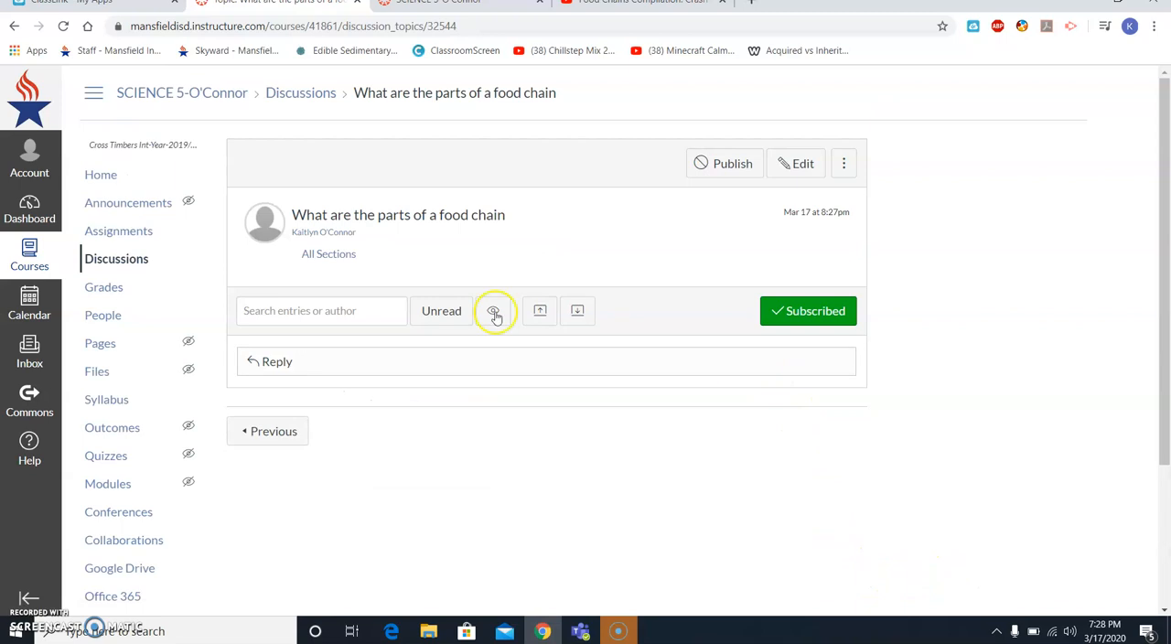
left_click(154, 186)
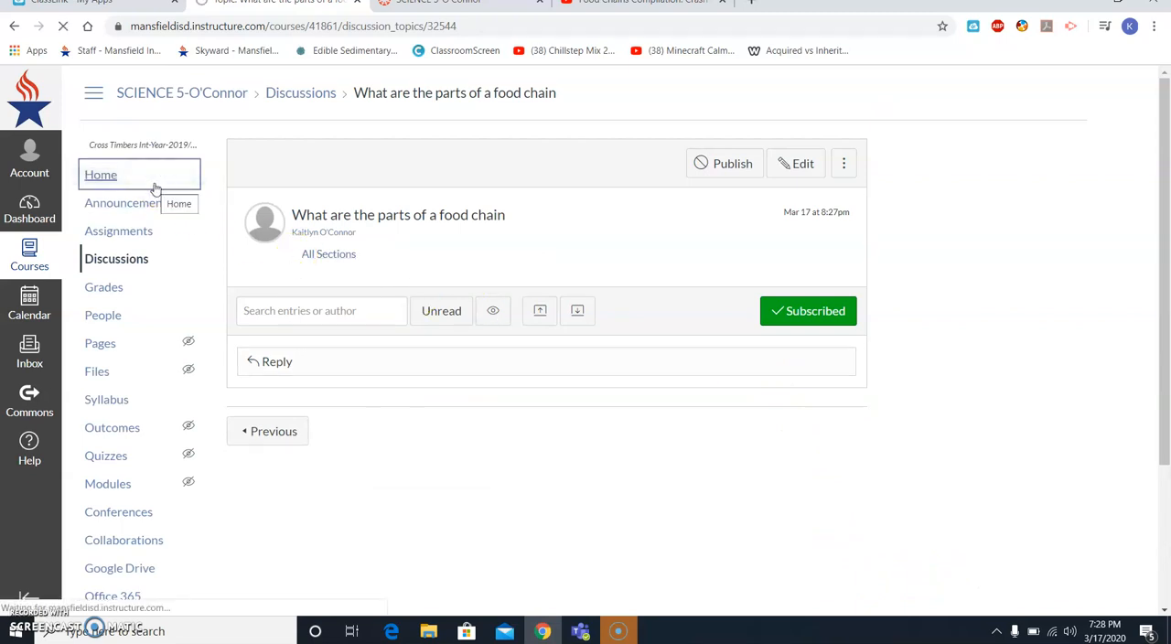
scroll(541, 372, "down", 1)
scroll(541, 372, "down", 3)
scroll(540, 369, "up", 4)
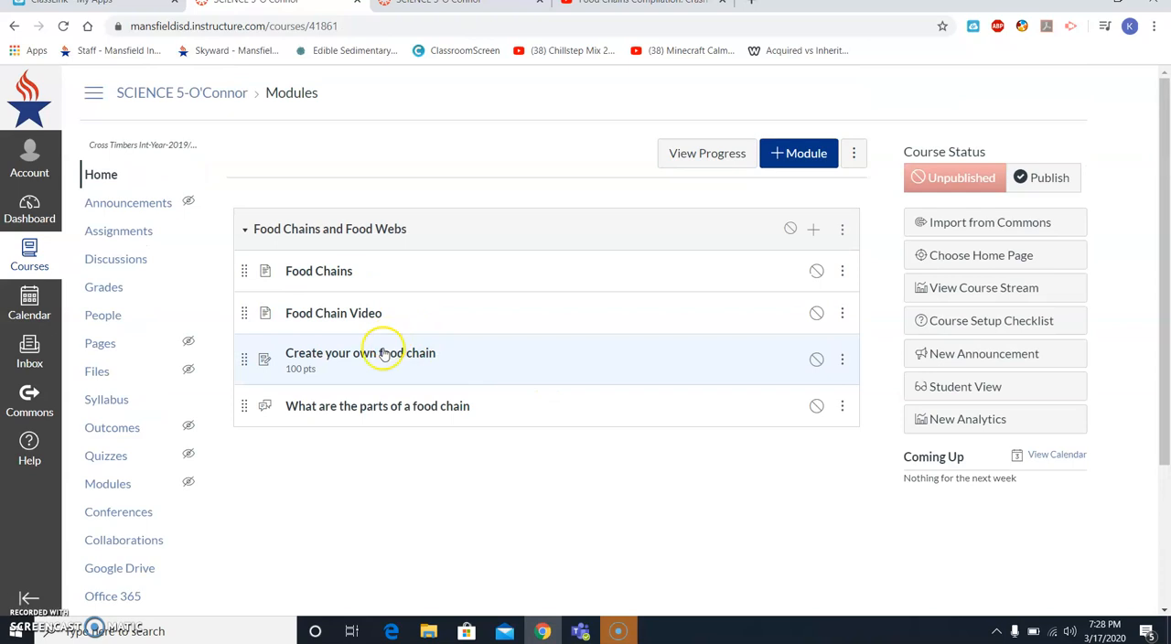
- Try out a reply reading "Hey this is my response" in the food chain discussion, discard it and return to the home page
left_click(375, 406)
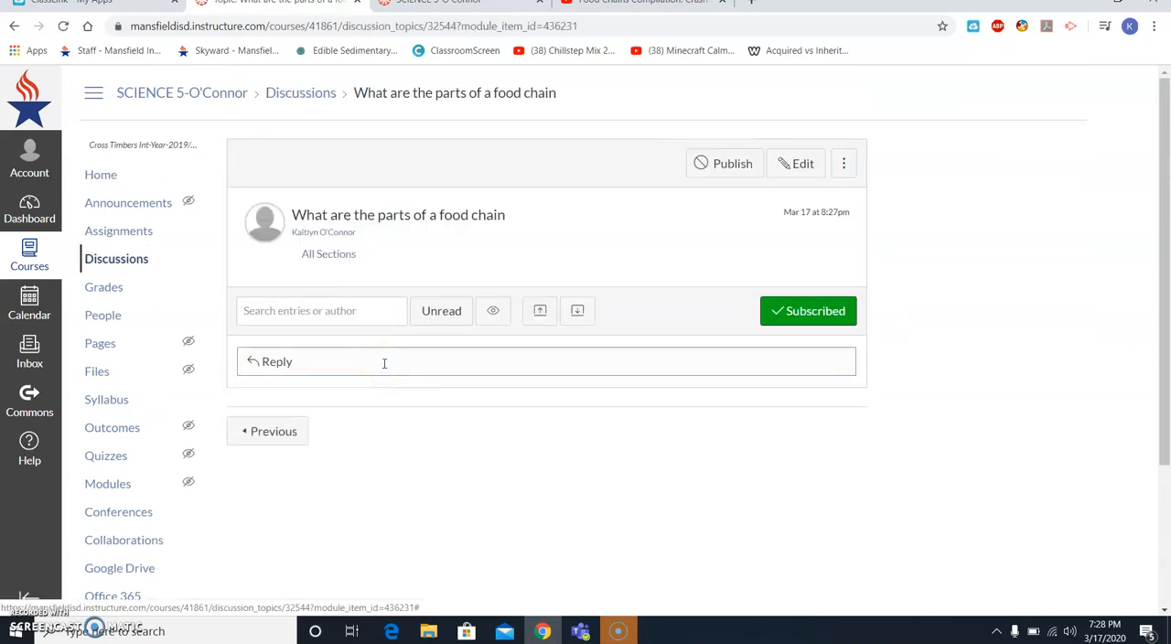
left_click(383, 363)
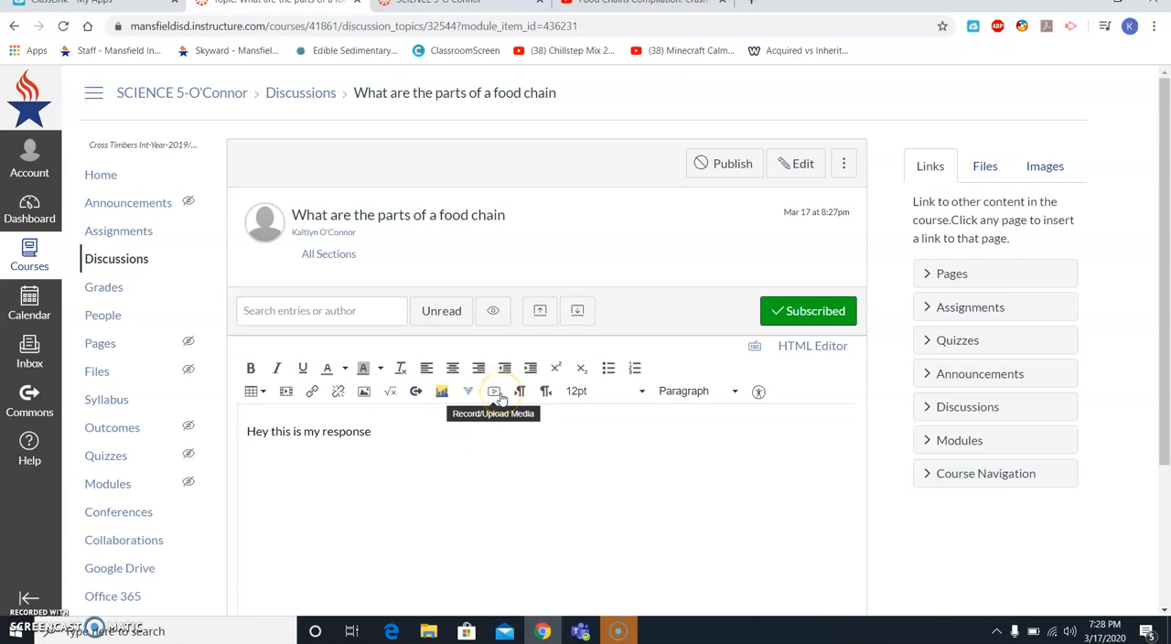
scroll(500, 398, "down", 2)
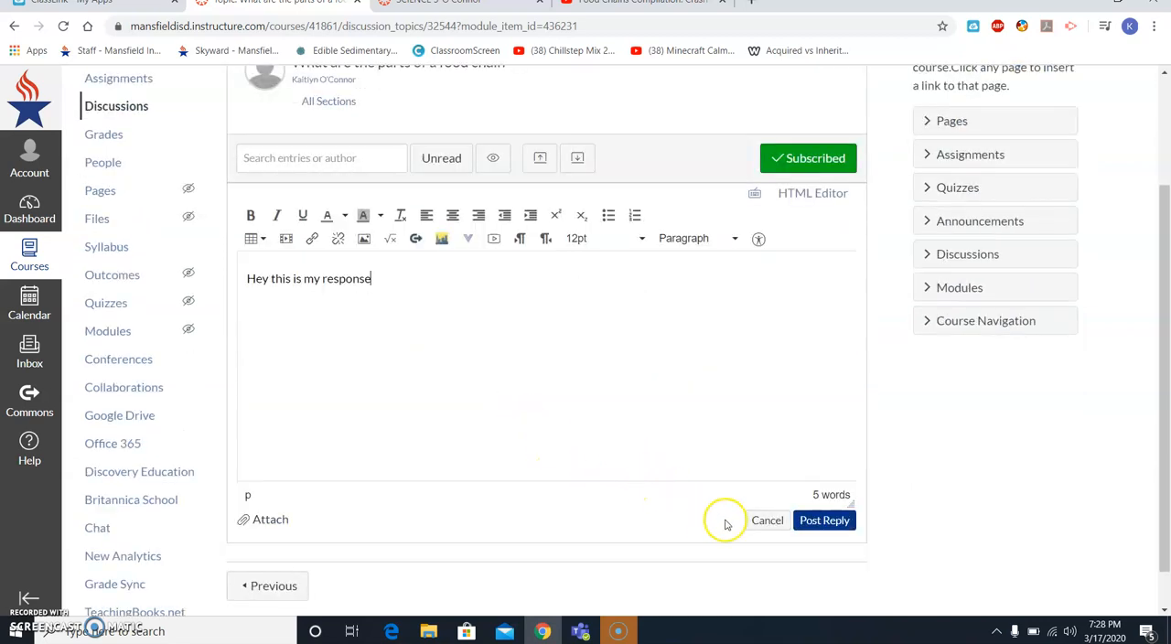
left_click(767, 520)
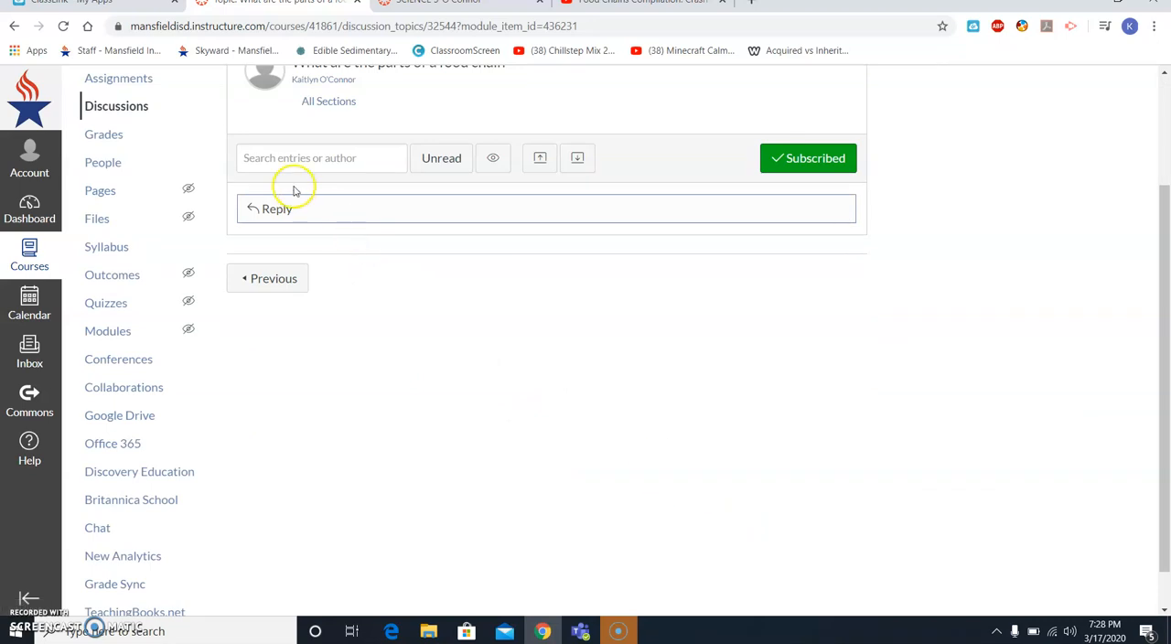
scroll(112, 222, "up", 2)
left_click(102, 176)
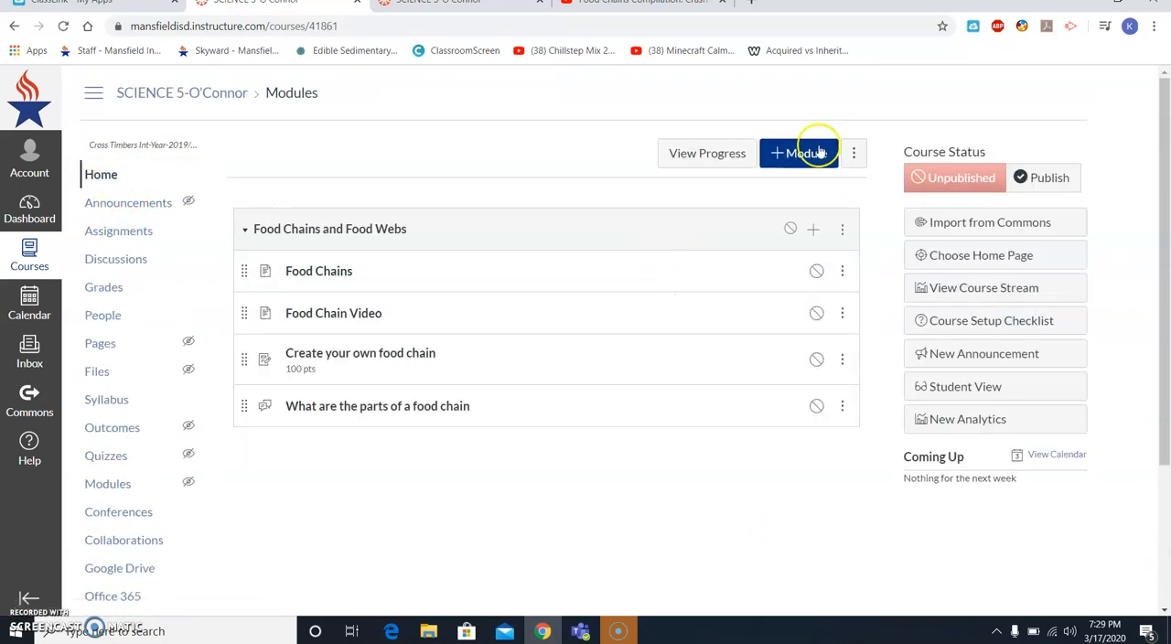
- Add a new quiz named "Quick Check" to the Food Chains and Food Webs module in the Assignments group
left_click(813, 229)
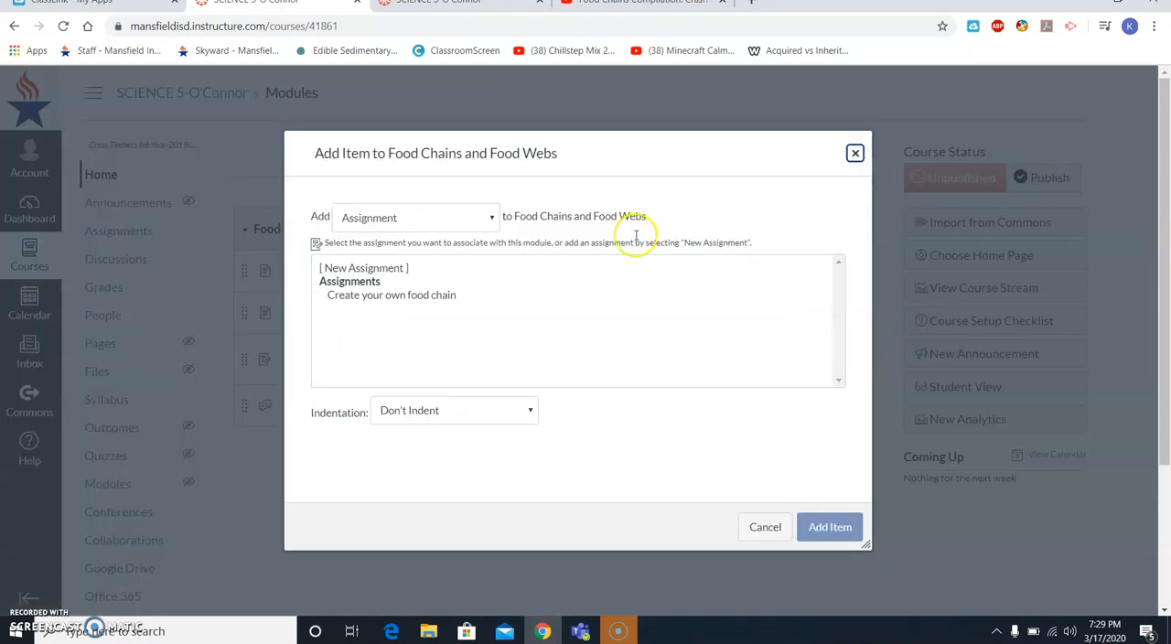
left_click(450, 217)
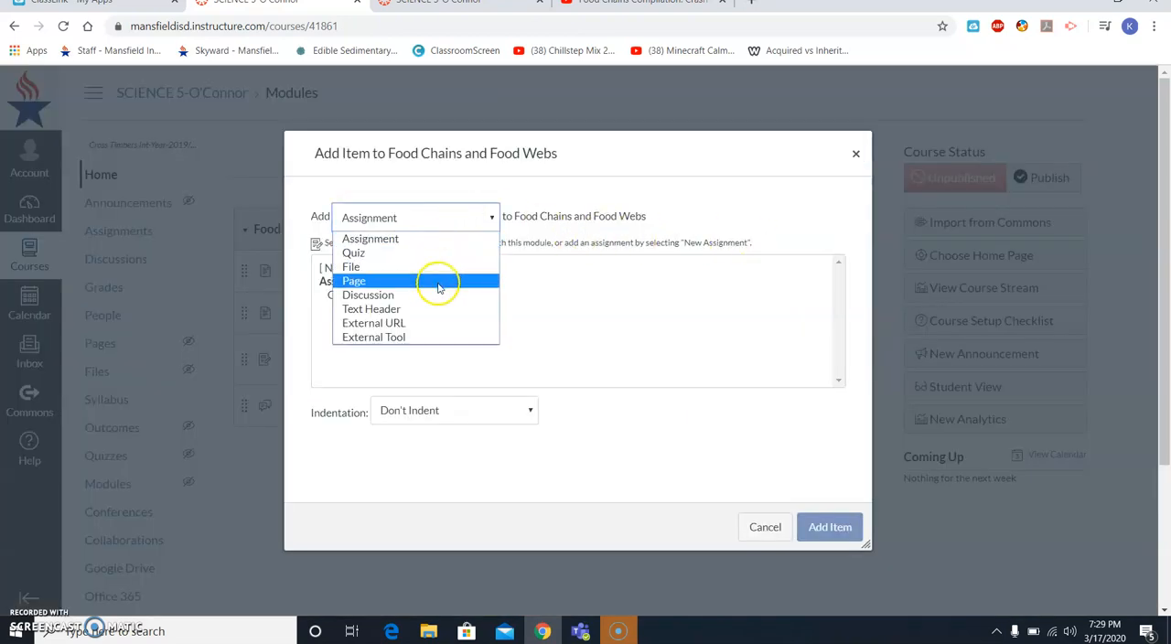
left_click(438, 254)
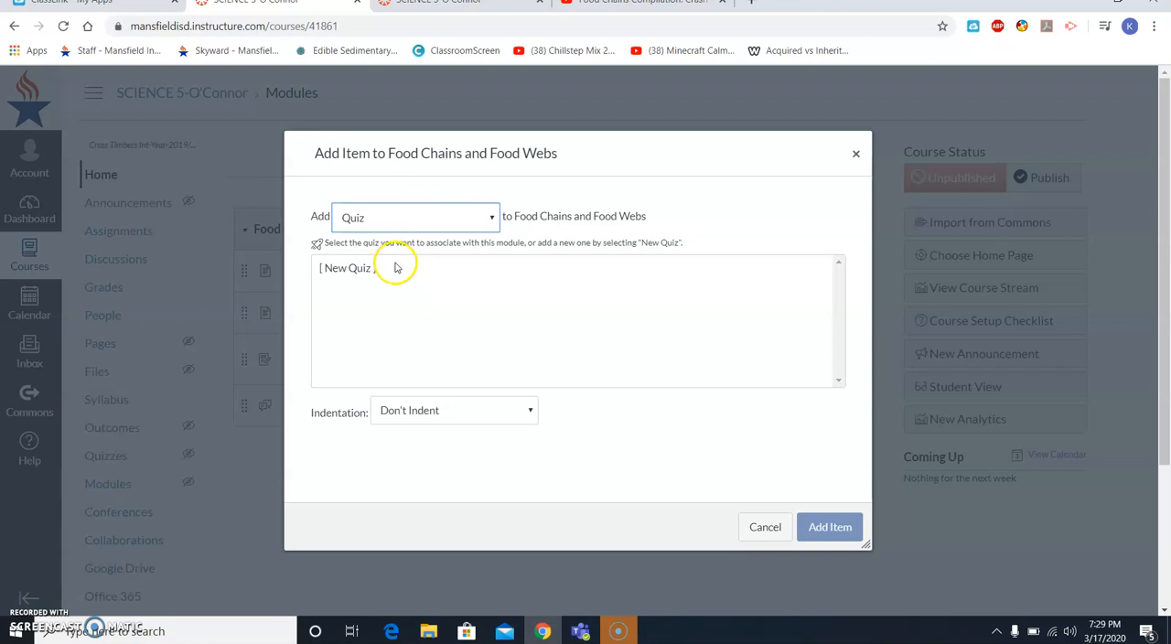
left_click(397, 267)
left_click(419, 405)
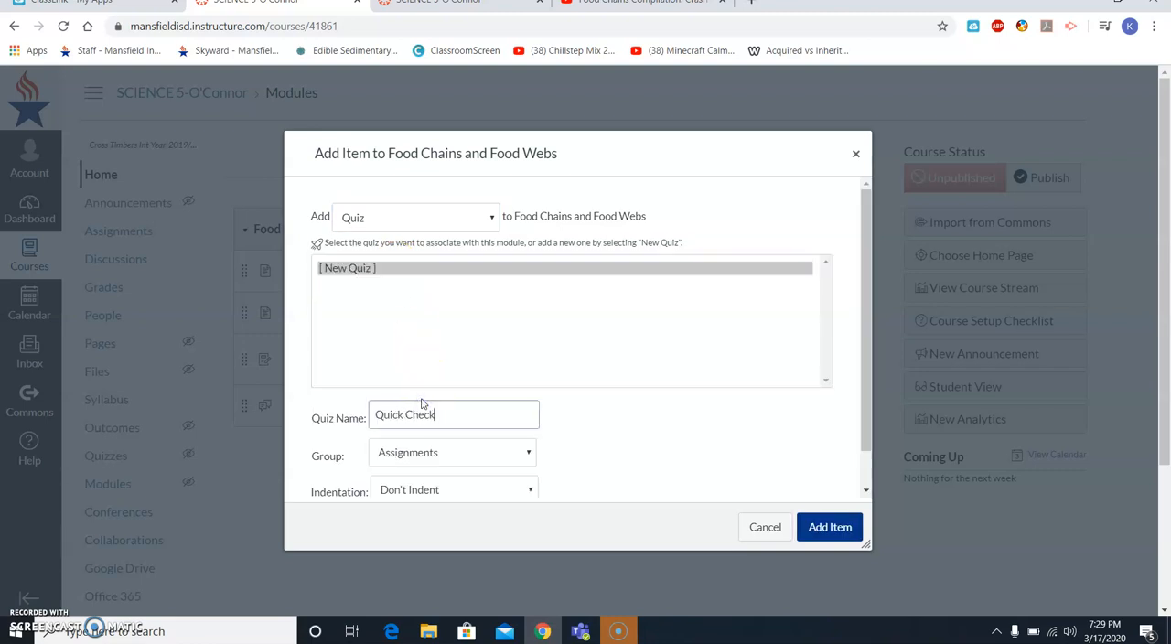
left_click(813, 532)
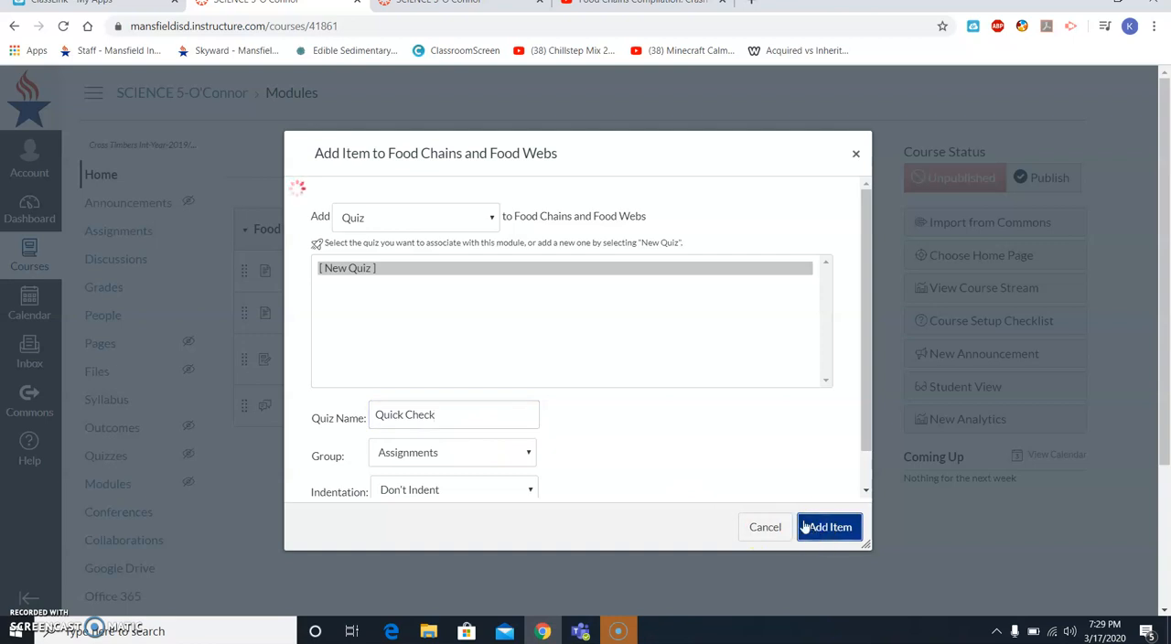
- Open the Quick Check quiz from the module for editing
scroll(705, 412, "down", 1)
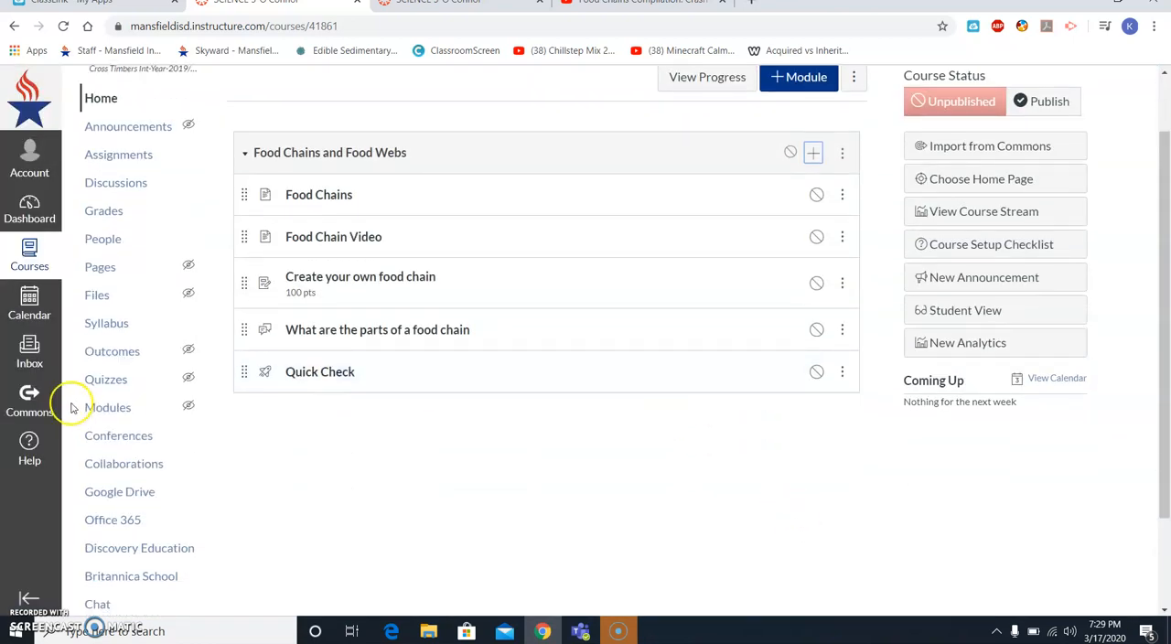
left_click(294, 372)
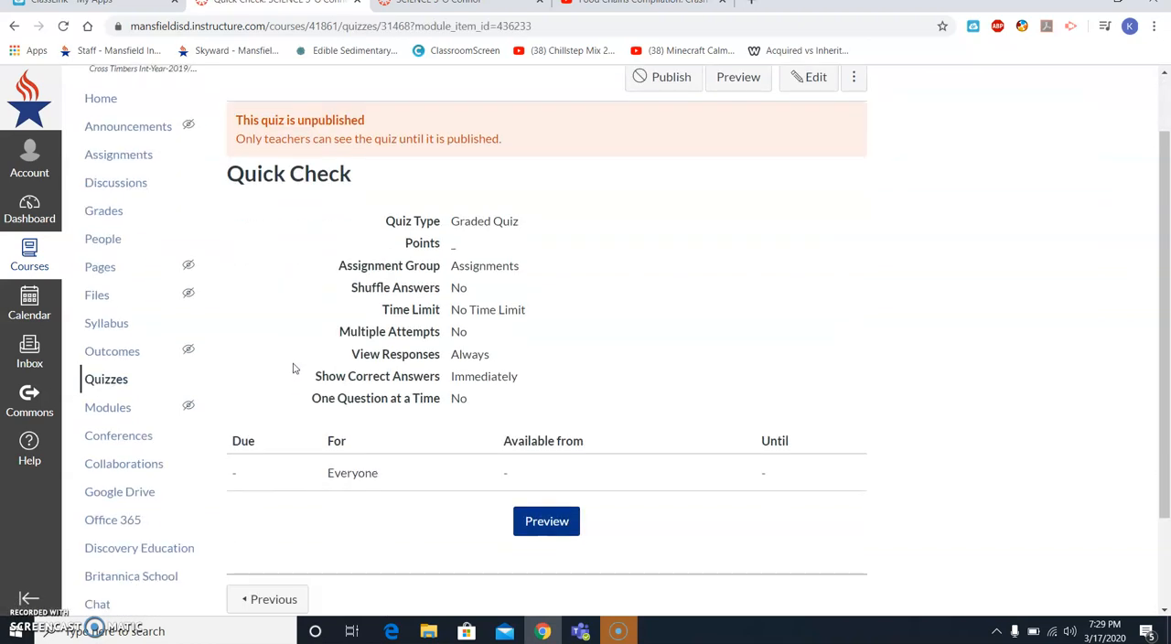
left_click(802, 81)
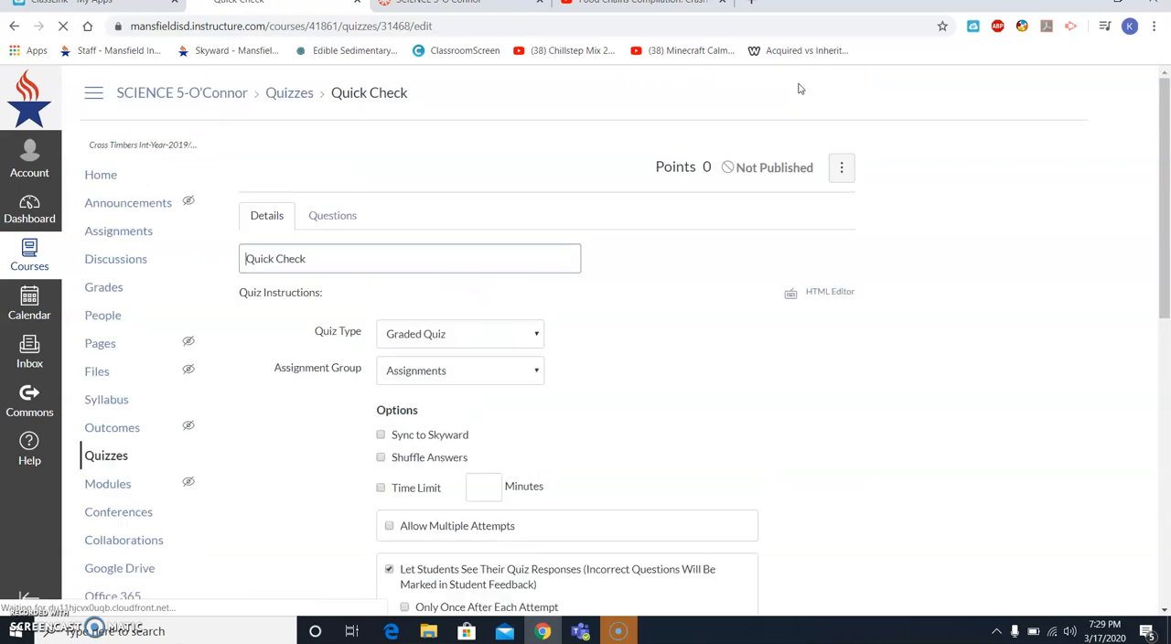
scroll(564, 189, "down", 1)
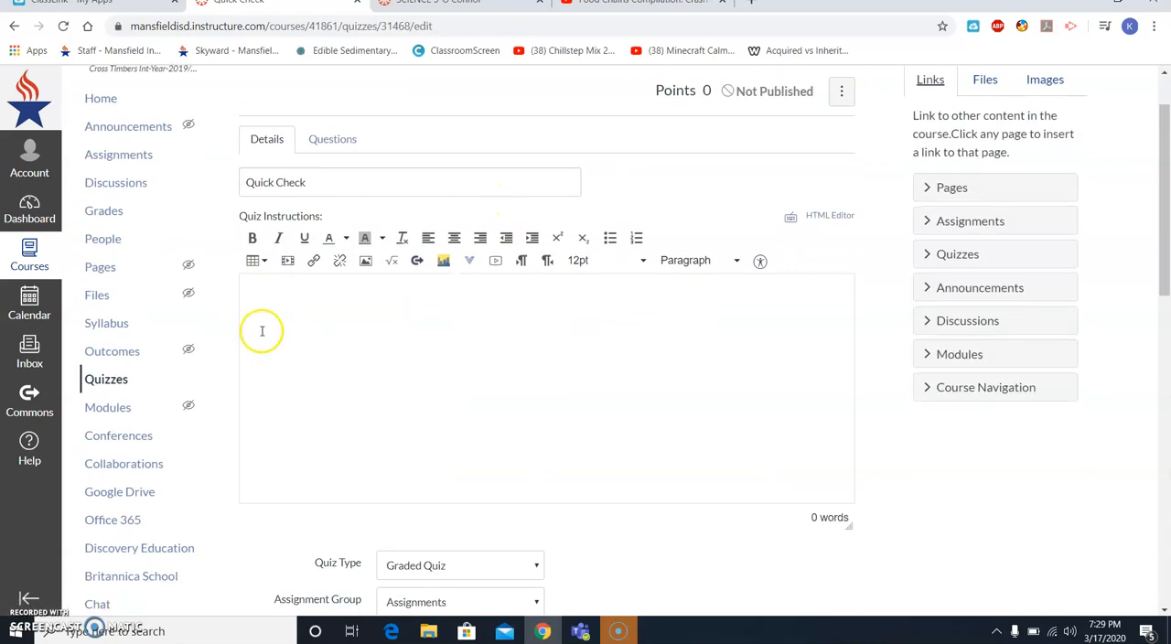
- Add a new question to the quiz with Multiple Choice as its question type
left_click(332, 144)
left_click(357, 266)
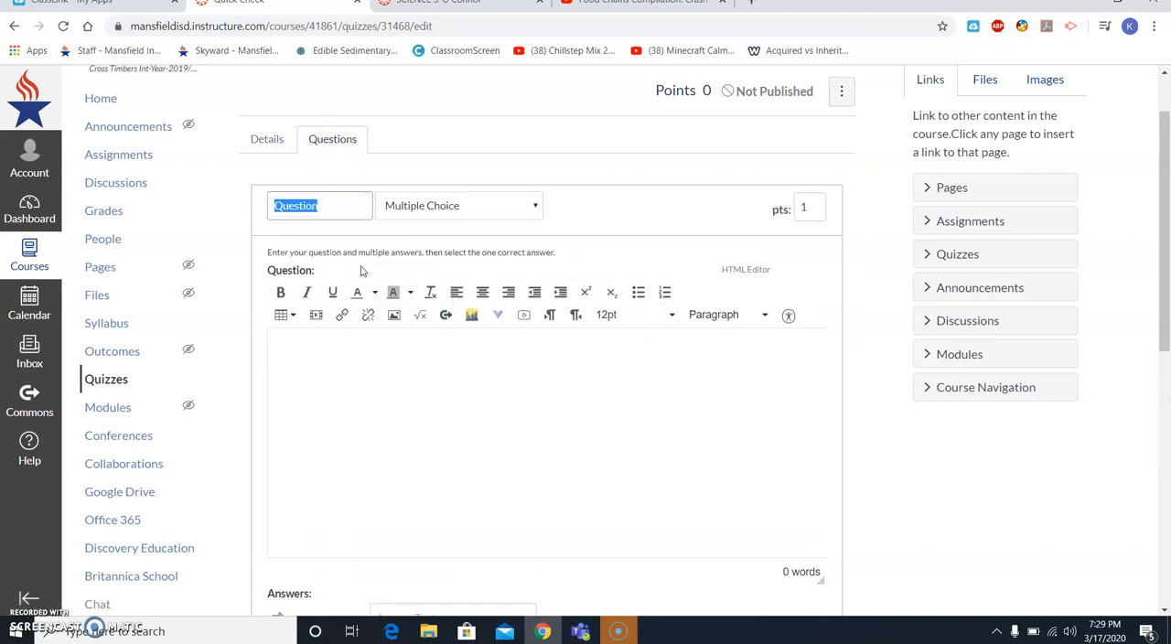
scroll(360, 271, "down", 1)
left_click(301, 308)
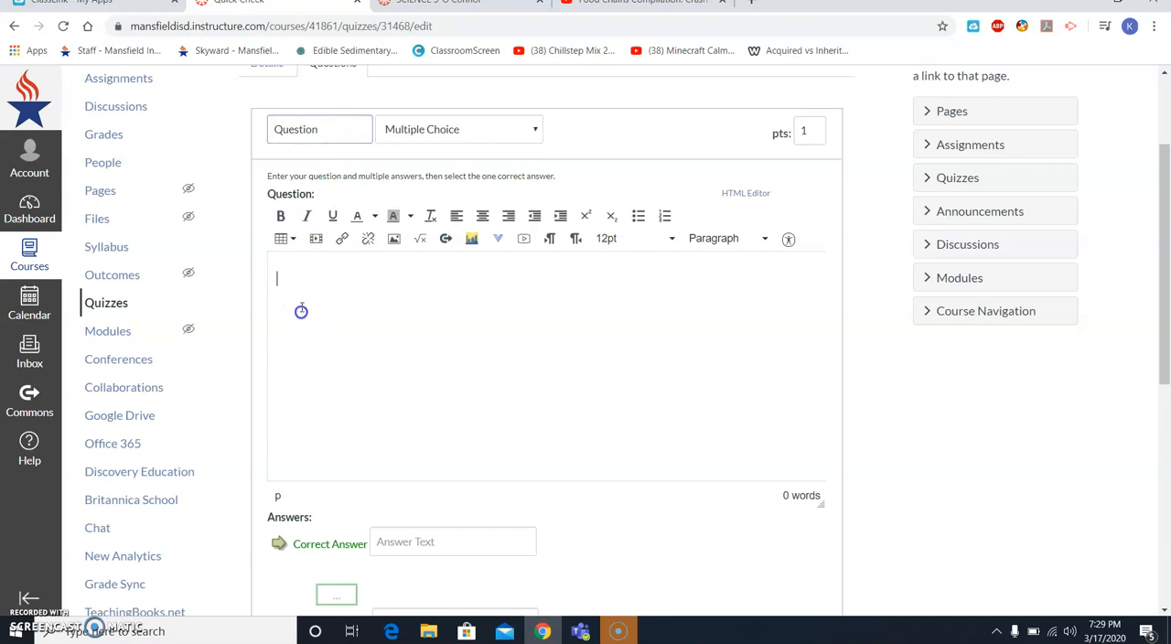
left_click(469, 137)
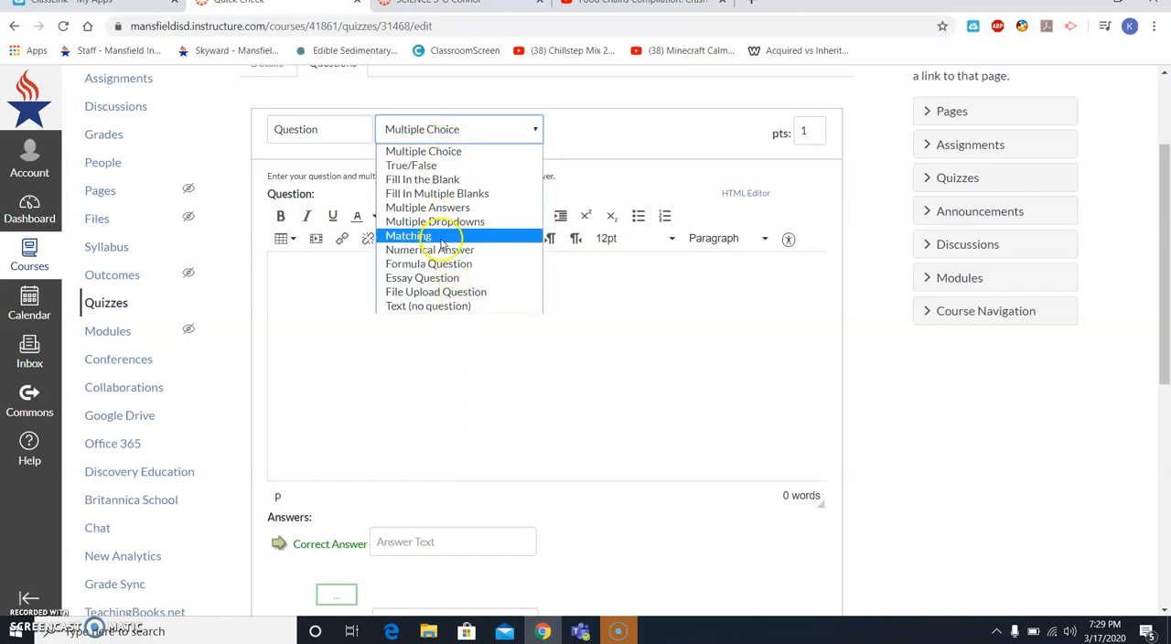
left_click(442, 149)
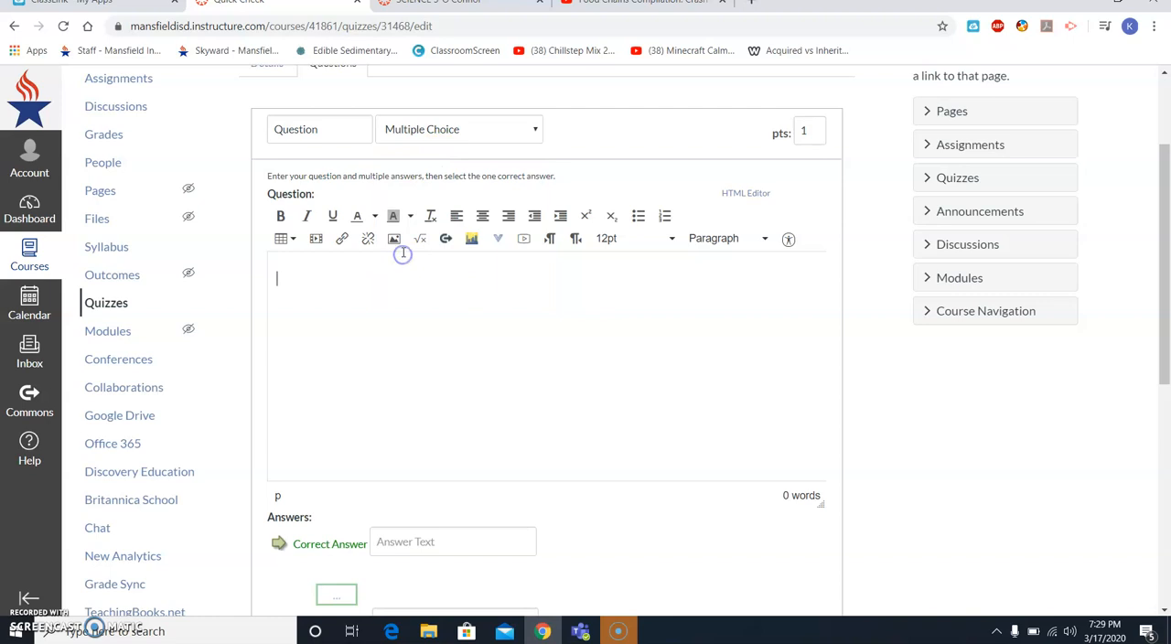
- Enter the question "What is a producer?" with Grass as the correct answer and Cat, Dog and Sun as the other possible answers
scroll(404, 252, "down", 1)
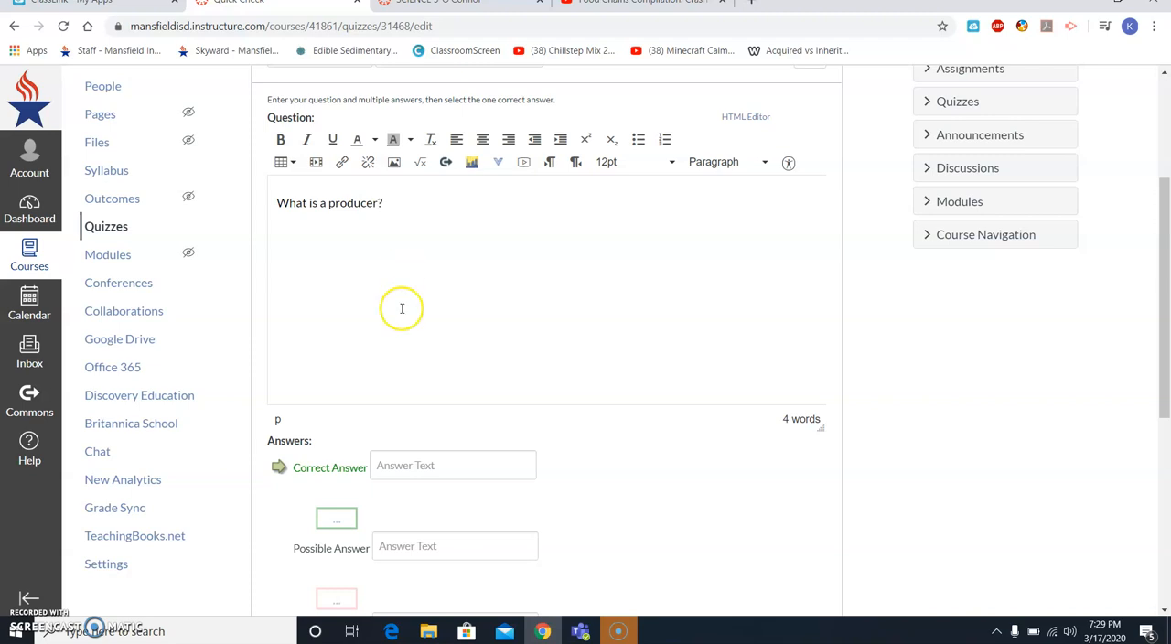
left_click(408, 466)
type("Grass")
left_click(447, 539)
type("Cat")
scroll(430, 476, "down", 2)
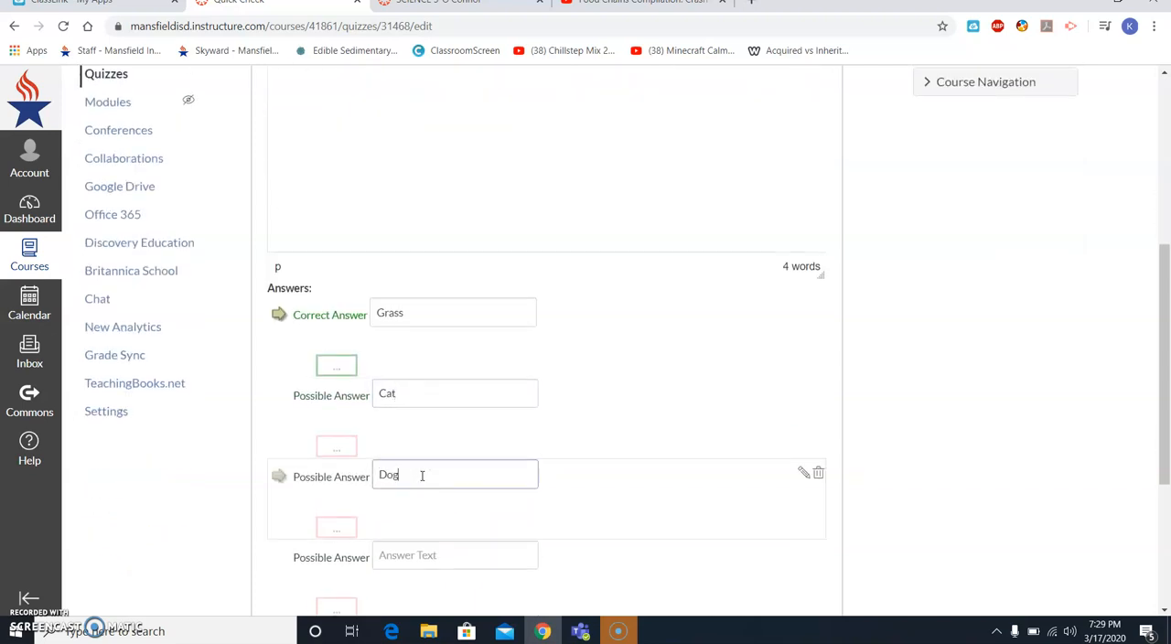
left_click(421, 475)
type("Dog")
scroll(422, 475, "down", 1)
left_click(423, 474)
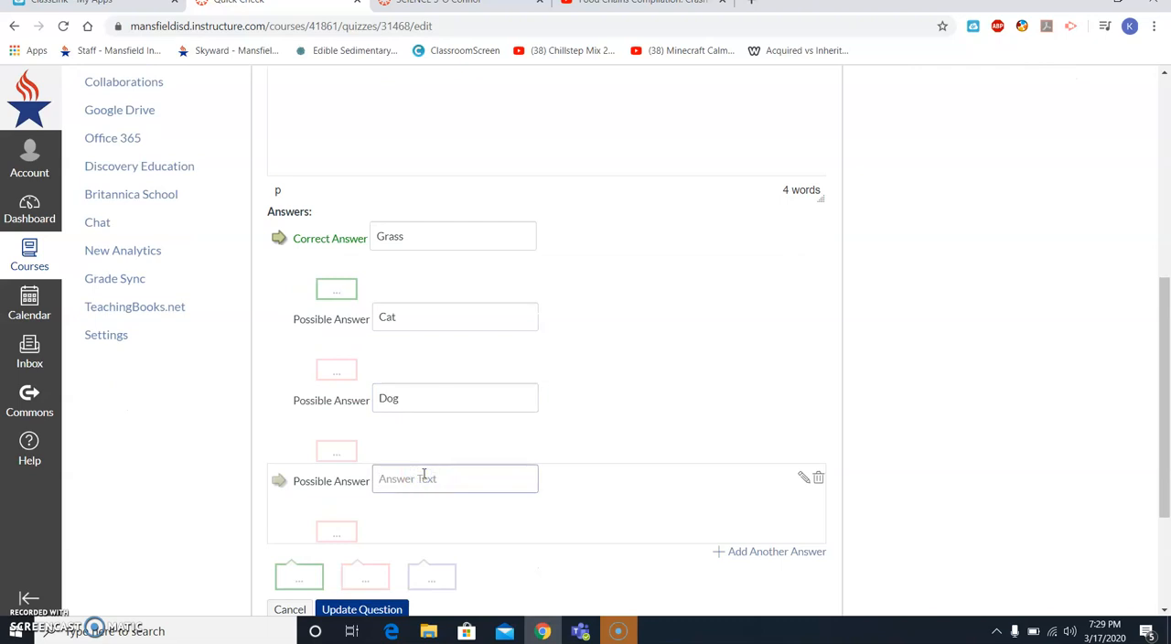
- Try marking Cat as the correct answer and set Grass back as the correct one
left_click(280, 244)
left_click(281, 318)
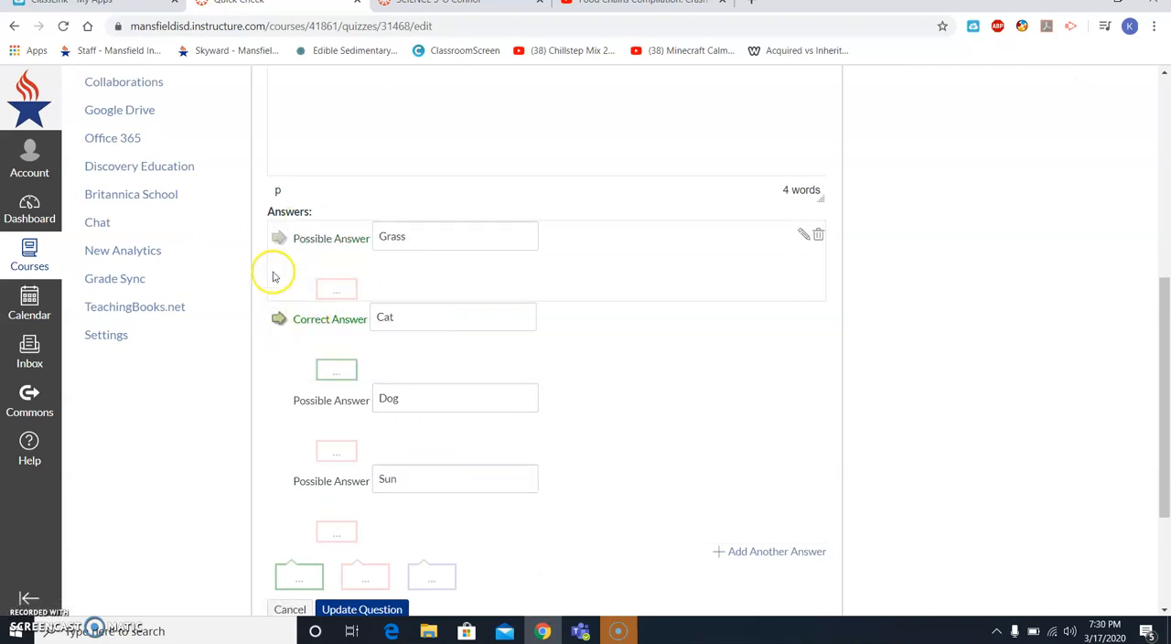
left_click(285, 240)
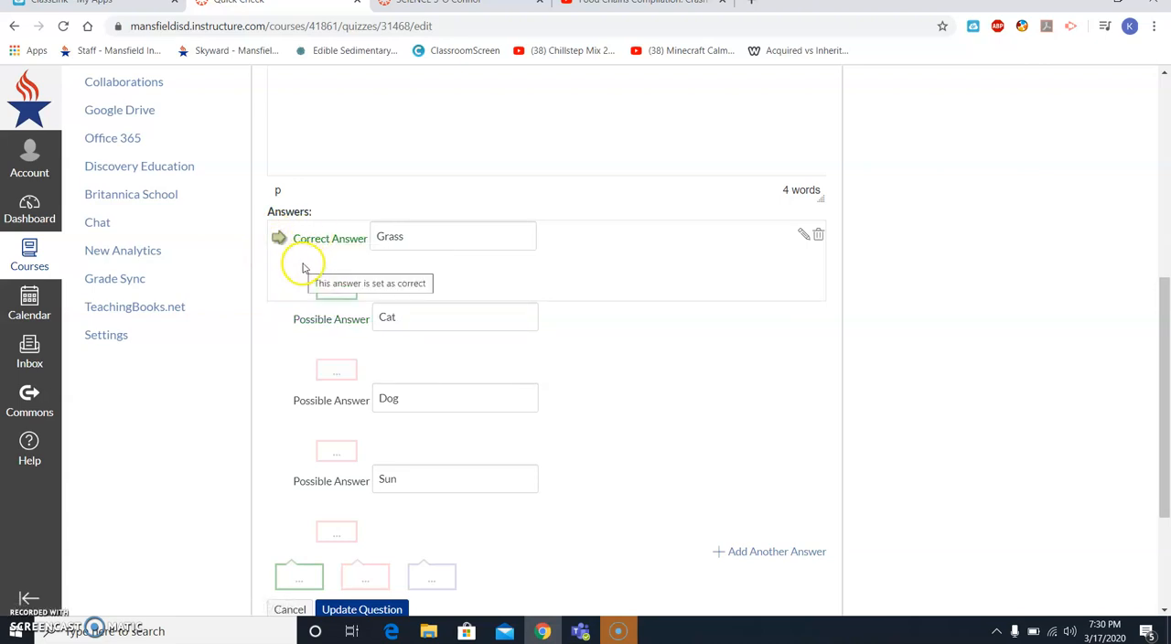
- Add the comment "Great job!" for students who choose the answer Grass
left_click(334, 294)
scroll(353, 308, "down", 1)
left_click(452, 384)
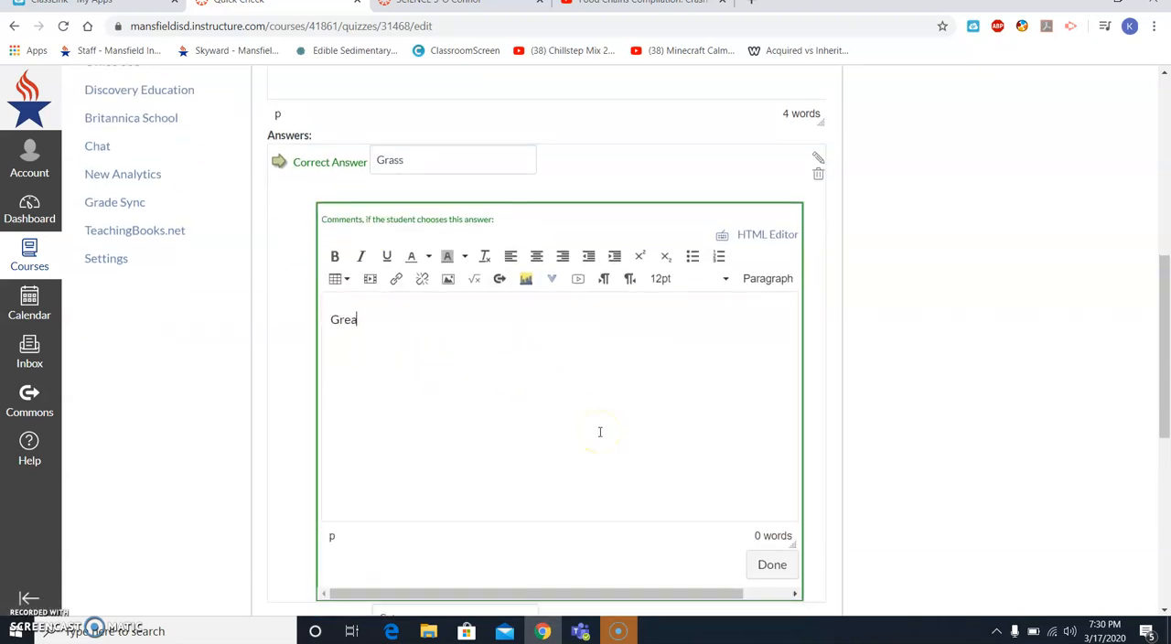
left_click(772, 564)
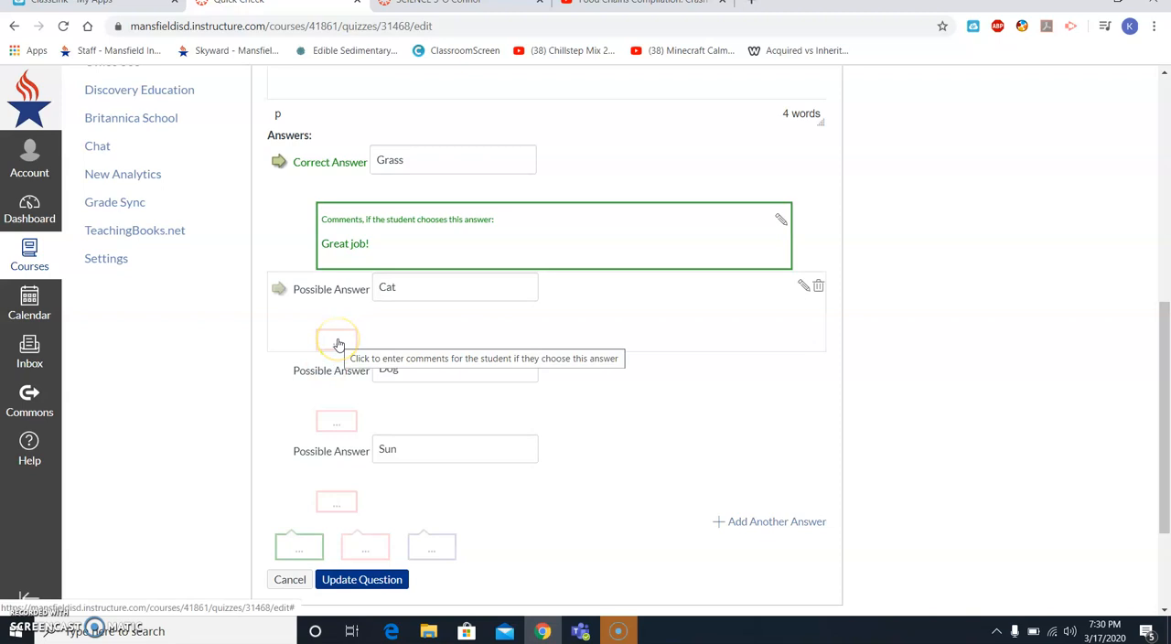
- Add the comment "No, a cat would be a consumer. He has to eat food." to the answer Cat
left_click(335, 341)
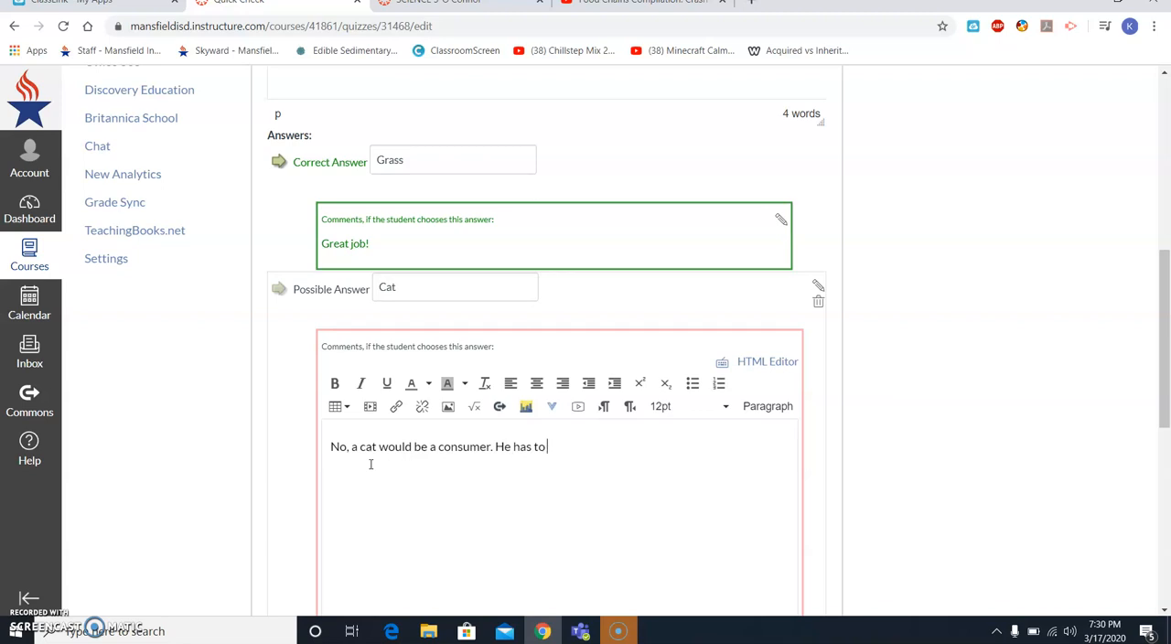
scroll(580, 144, "down", 2)
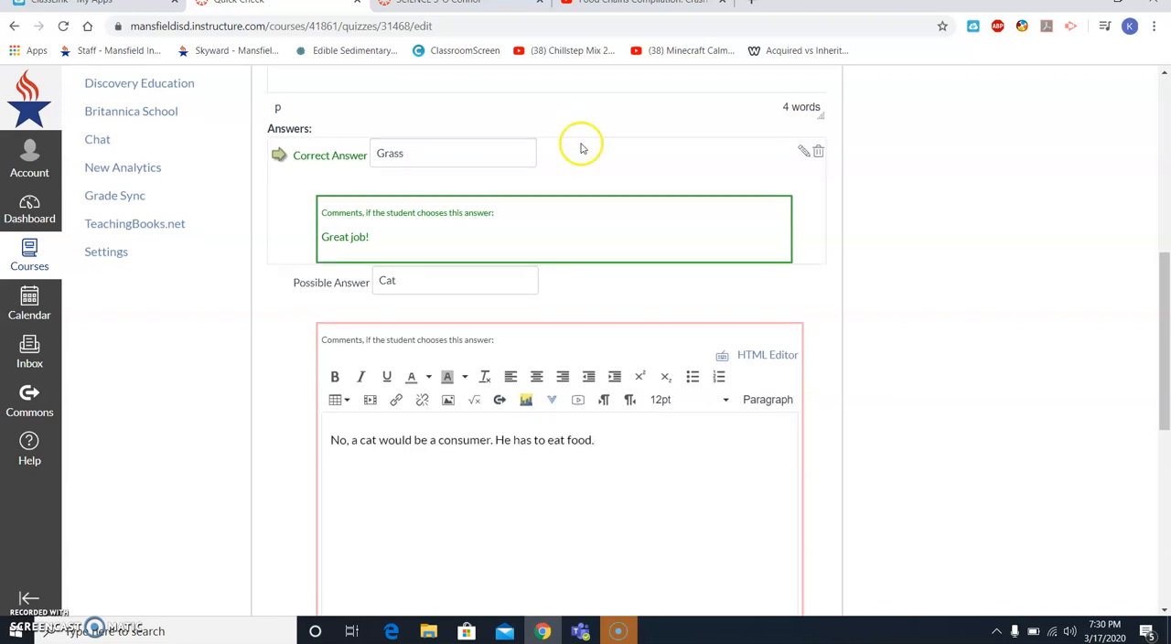
left_click(775, 529)
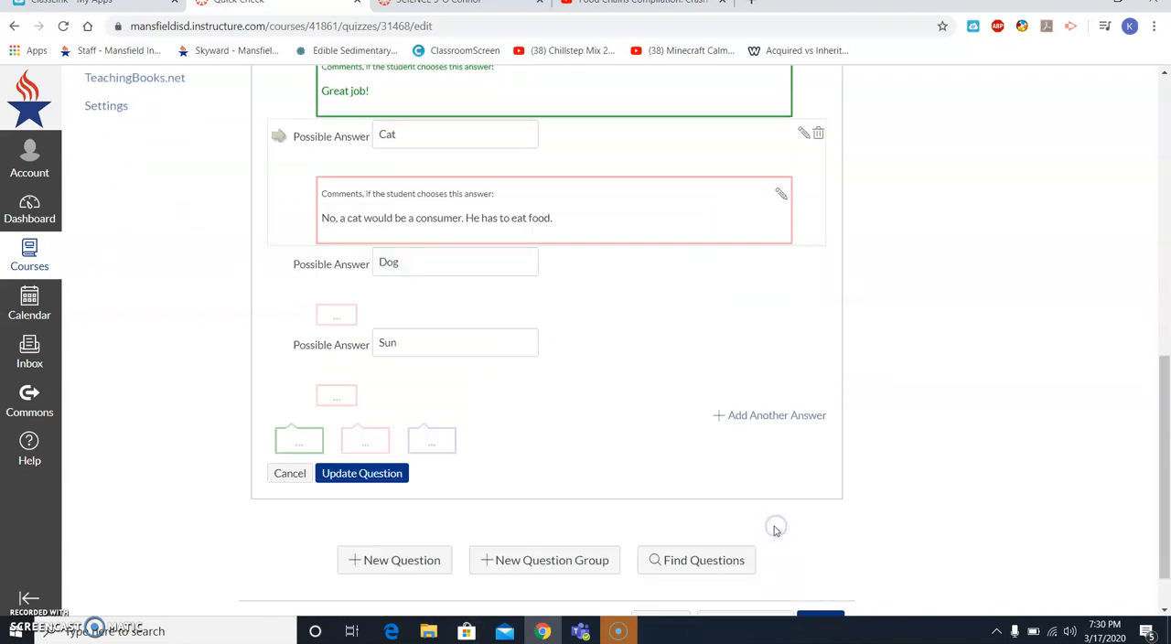
- Review the question's points value and save the finished multiple-choice question to the quiz
scroll(759, 494, "up", 6)
scroll(789, 196, "up", 2)
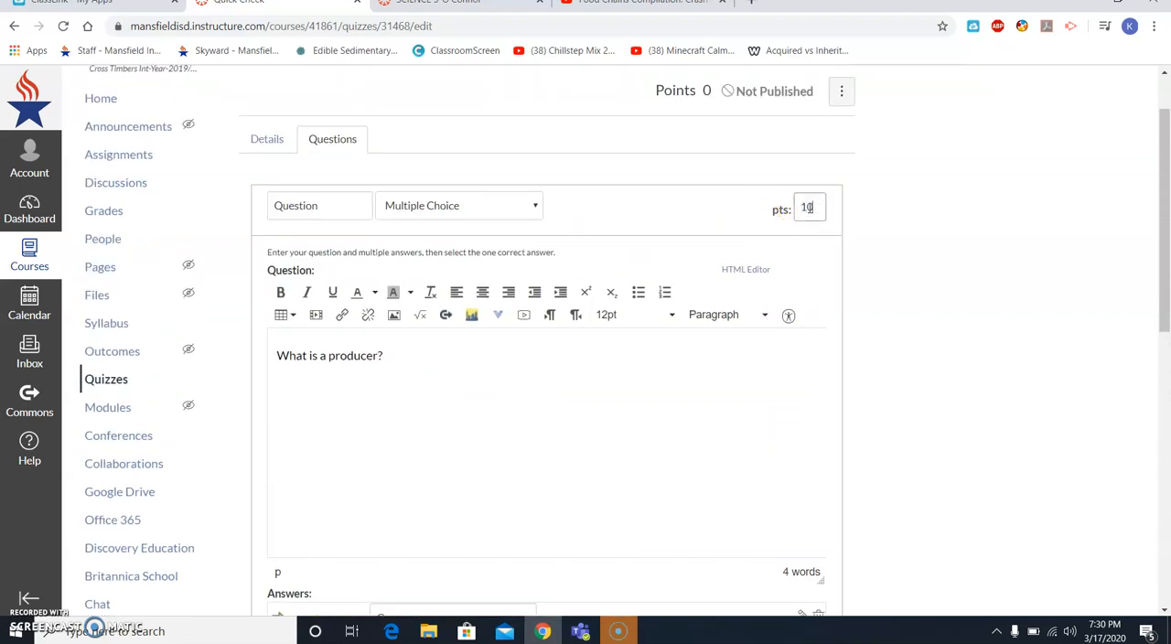
scroll(766, 306, "down", 9)
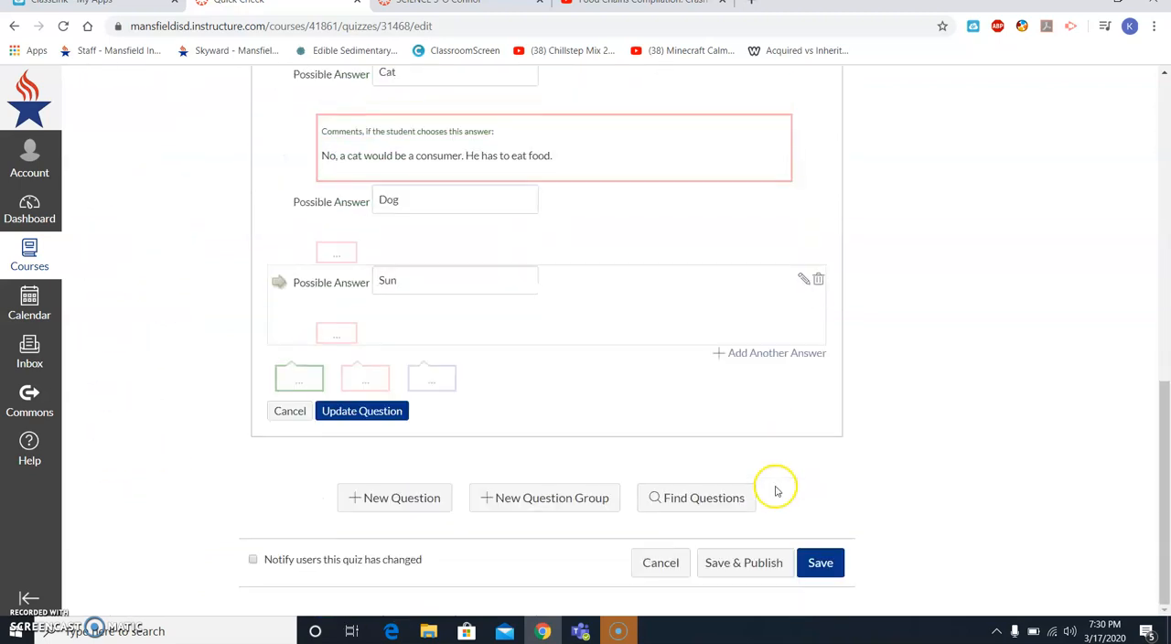
left_click(371, 413)
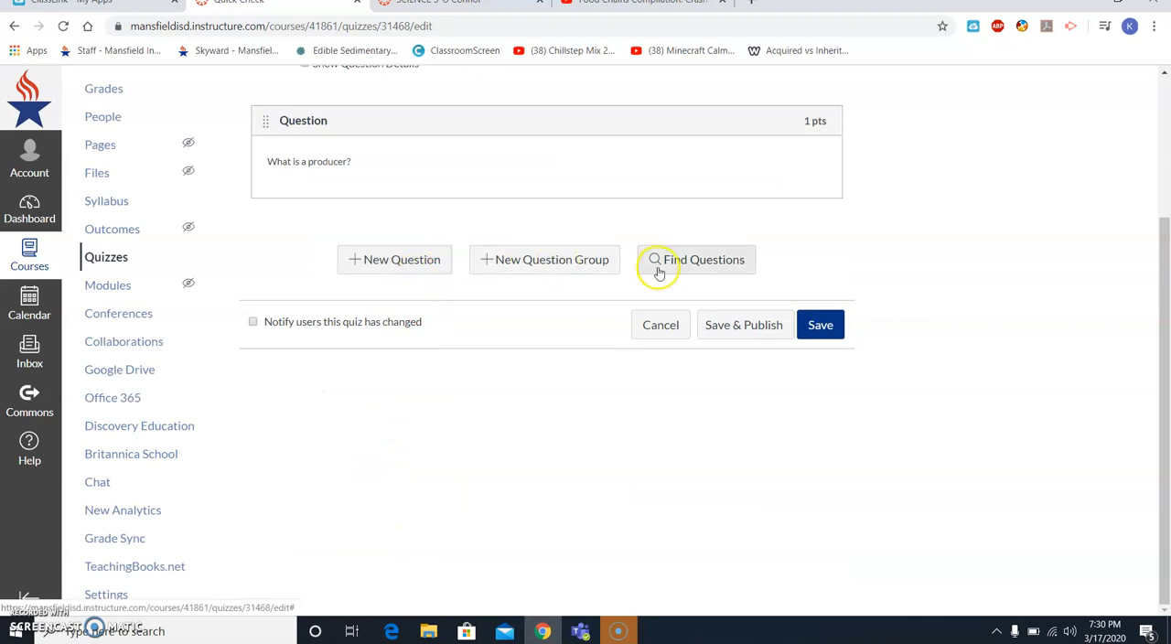
- Look through the social studies 5th grade cba 1, Test Bank and Unfiled Questions banks for existing questions, without adding any to the quiz
left_click(694, 259)
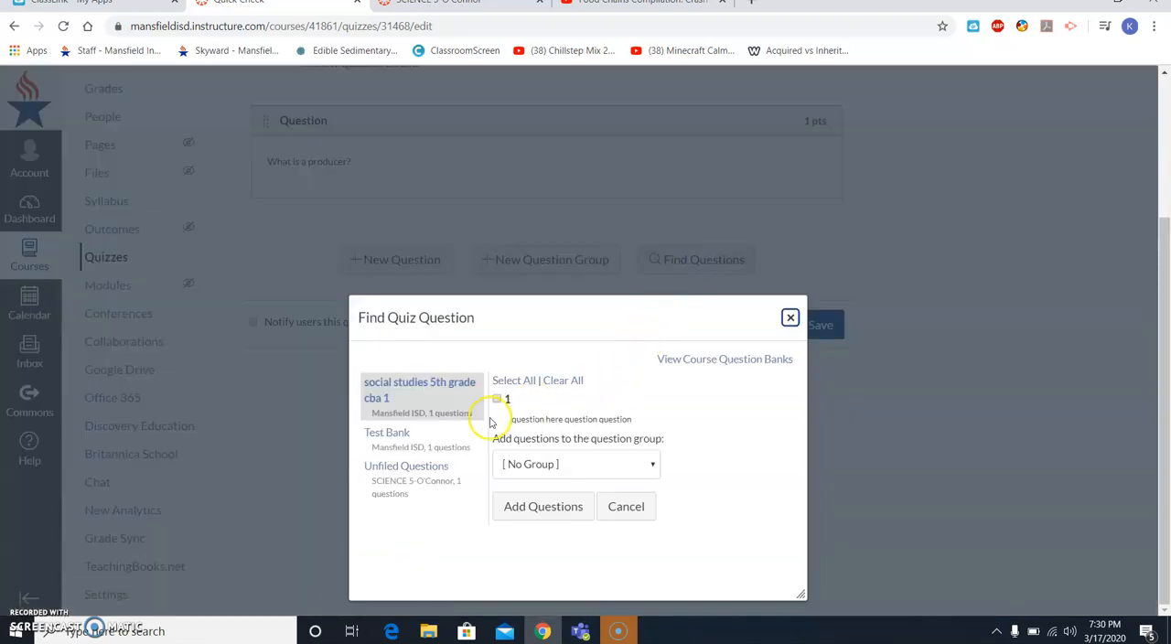
left_click(453, 438)
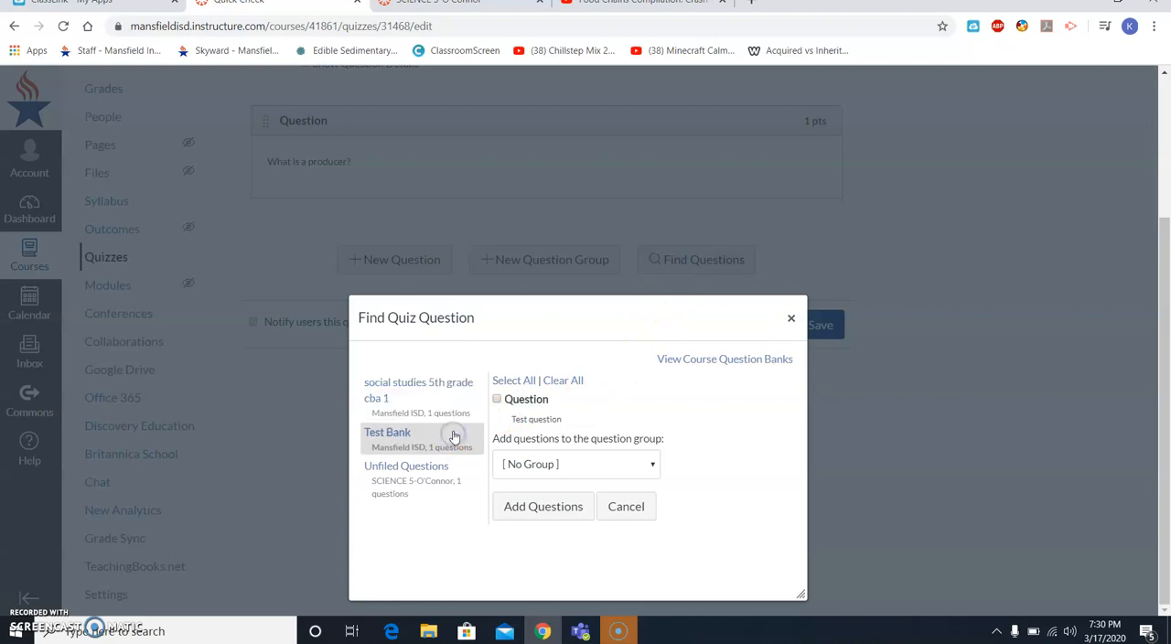
left_click(437, 465)
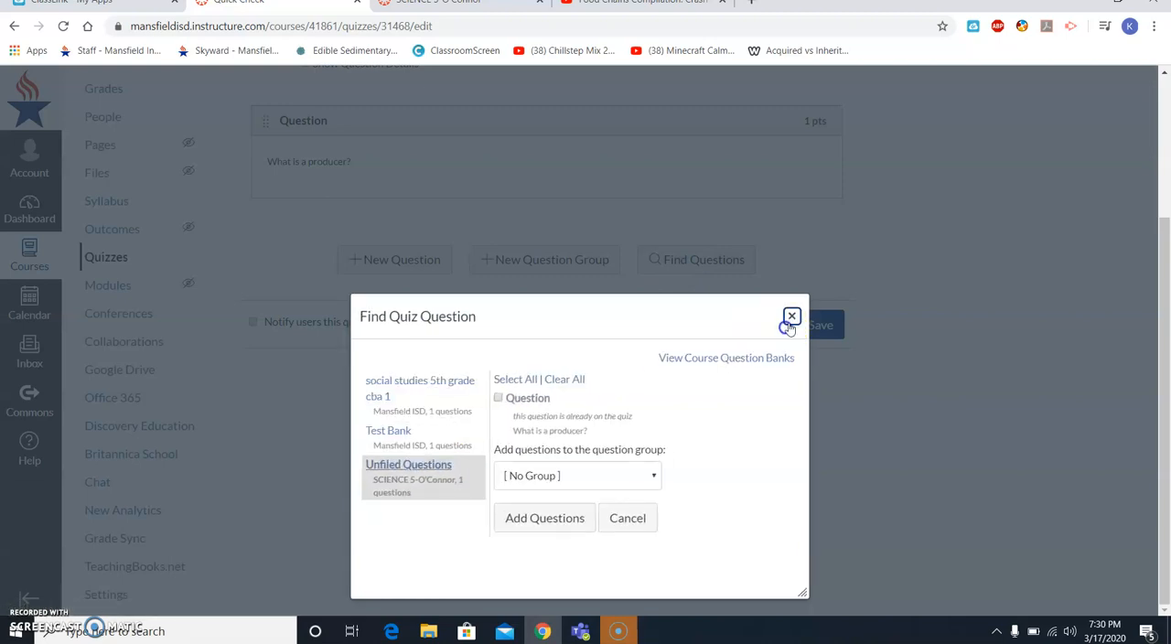
left_click(790, 317)
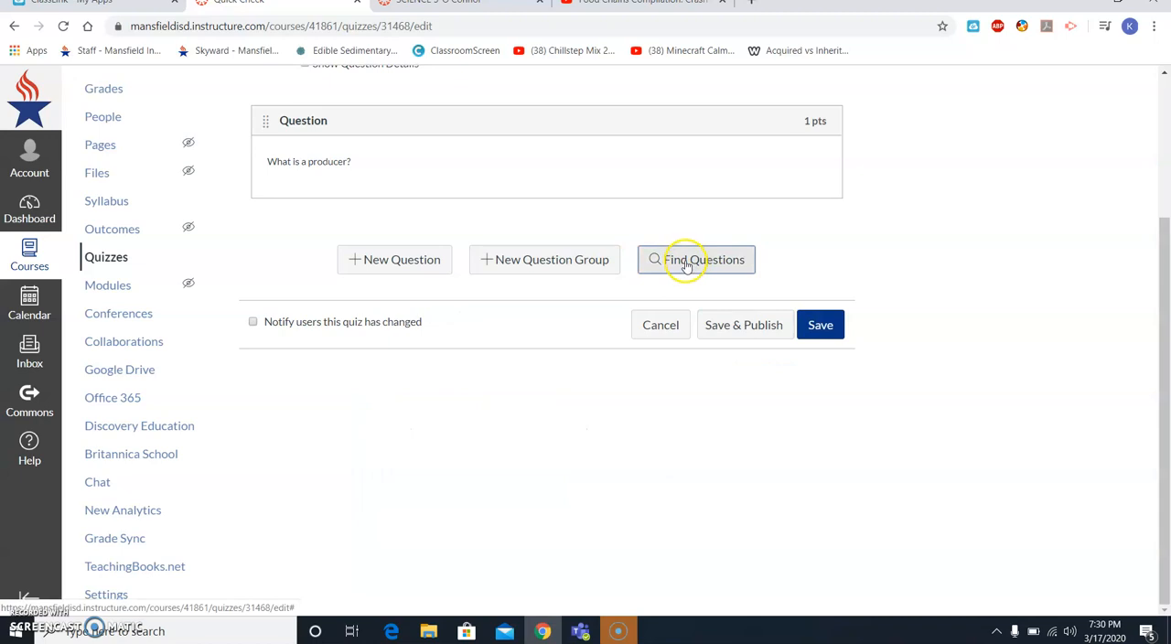
left_click(686, 264)
left_click(470, 417)
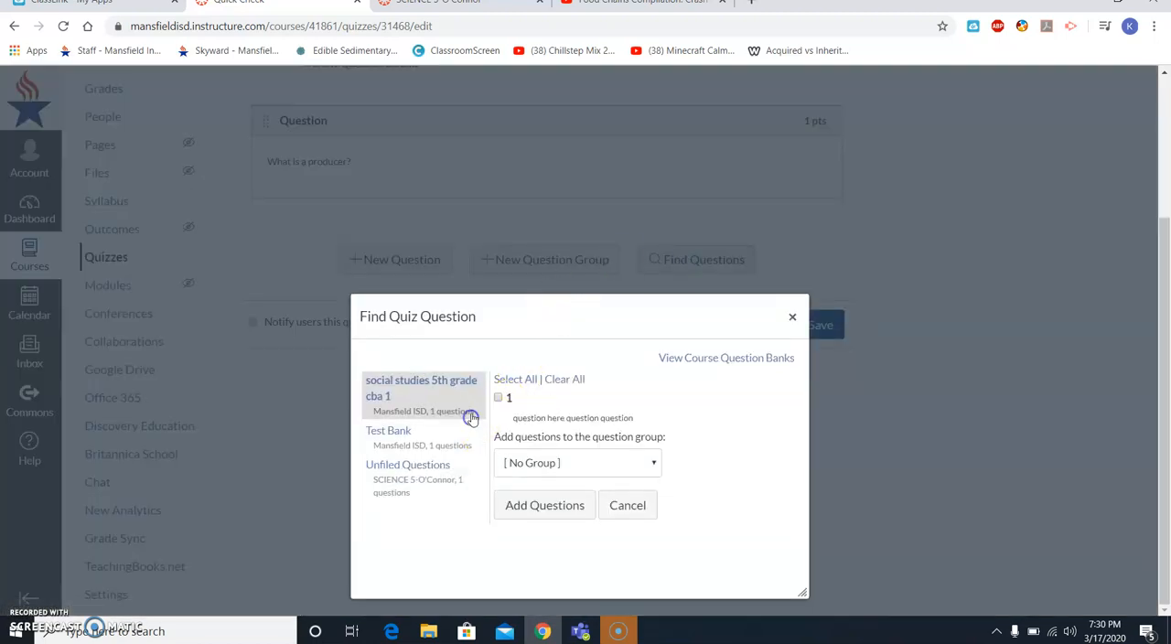
left_click(436, 441)
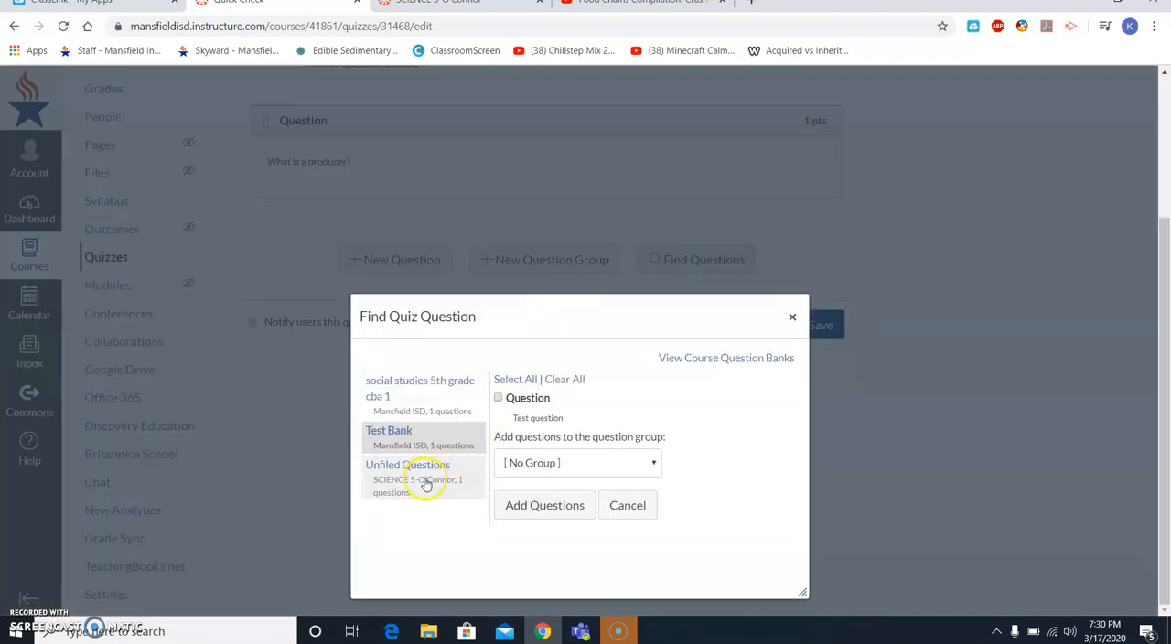
left_click(425, 483)
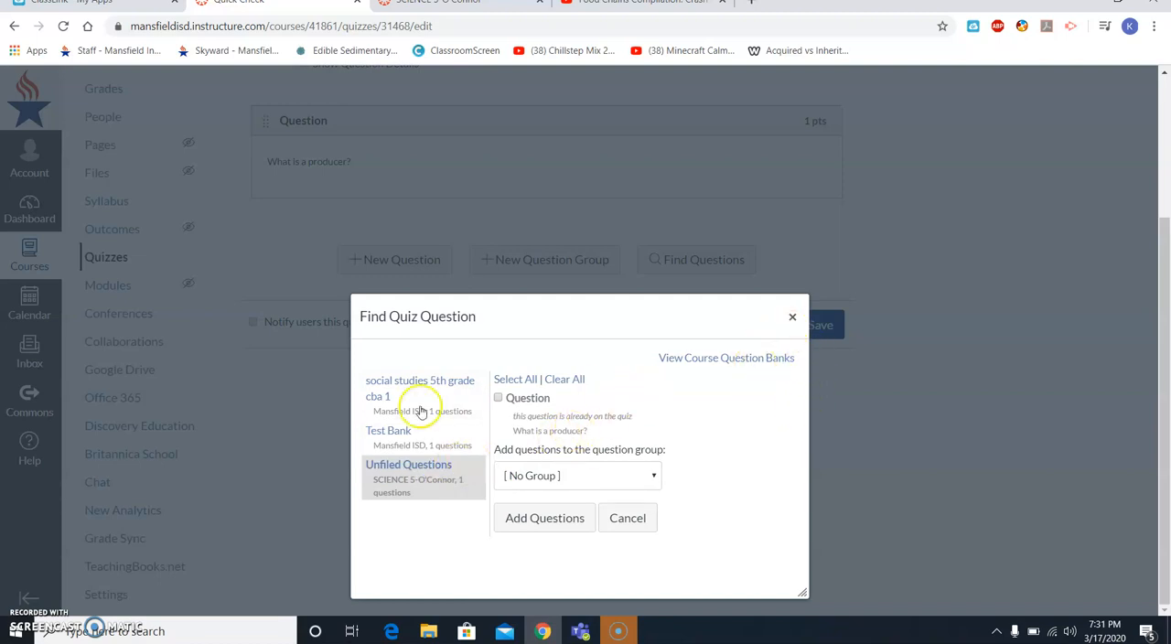
left_click(792, 317)
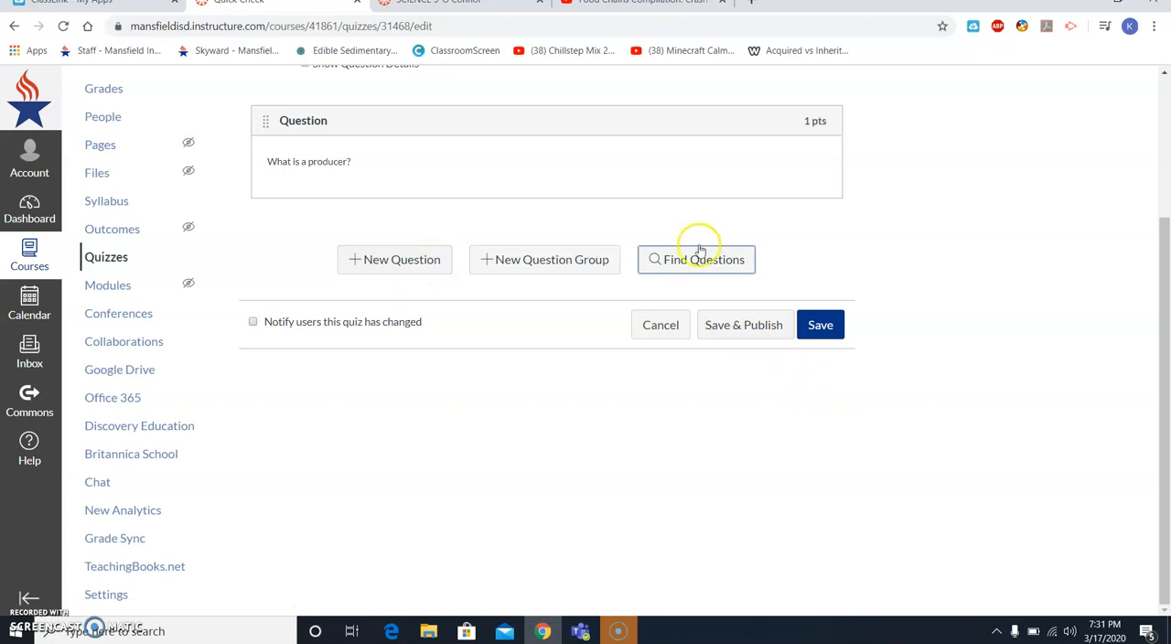
- Save the Quick Check quiz and return to the course home page
left_click(811, 335)
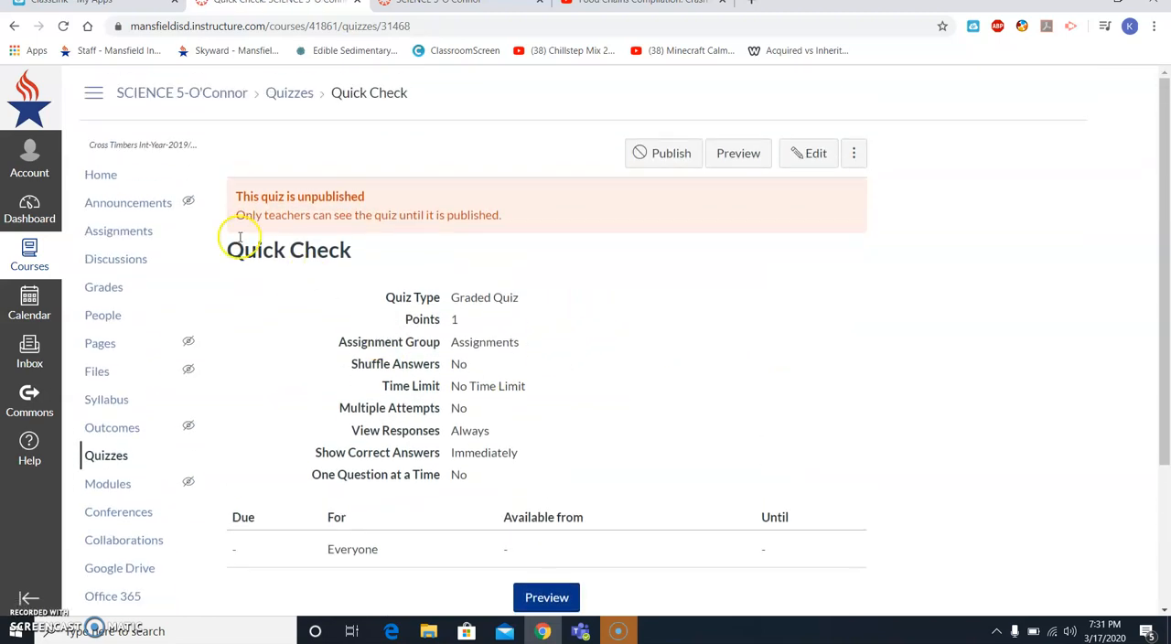
left_click(111, 170)
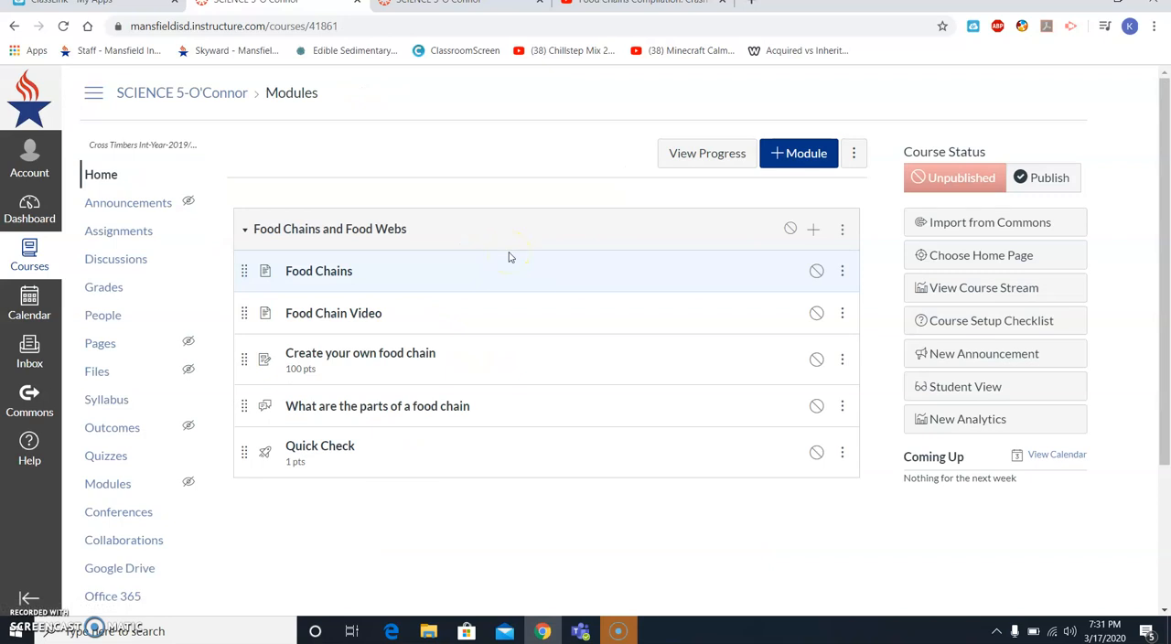
- Publish the Food Chains and Food Webs module with all its items and the course, and check the result in Student View
left_click(789, 230)
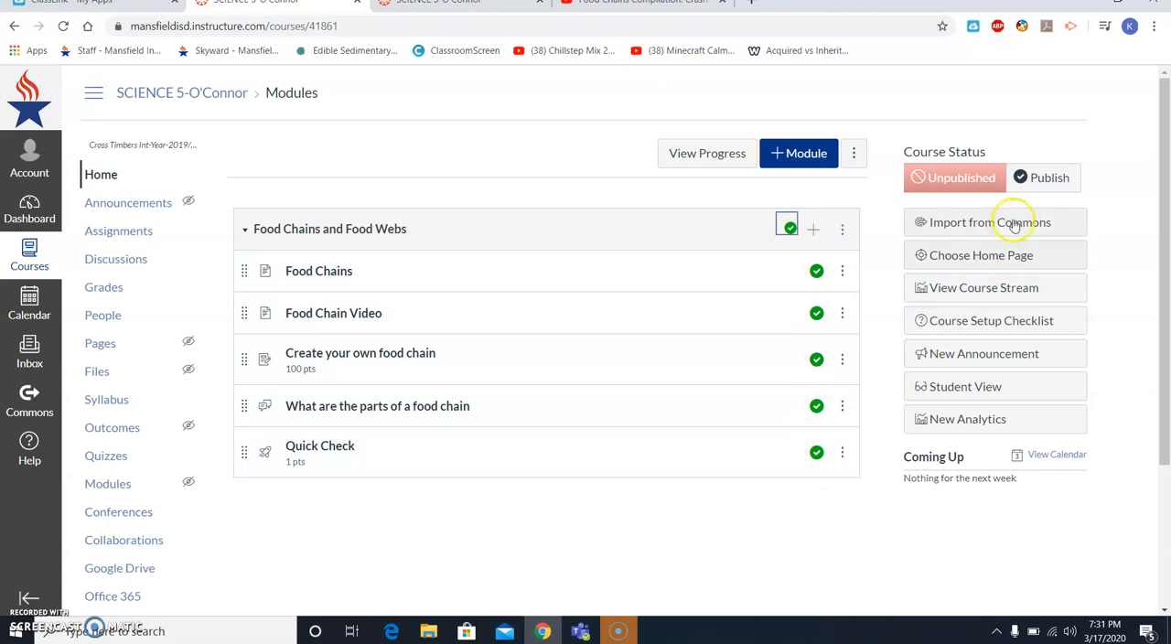
left_click(1036, 182)
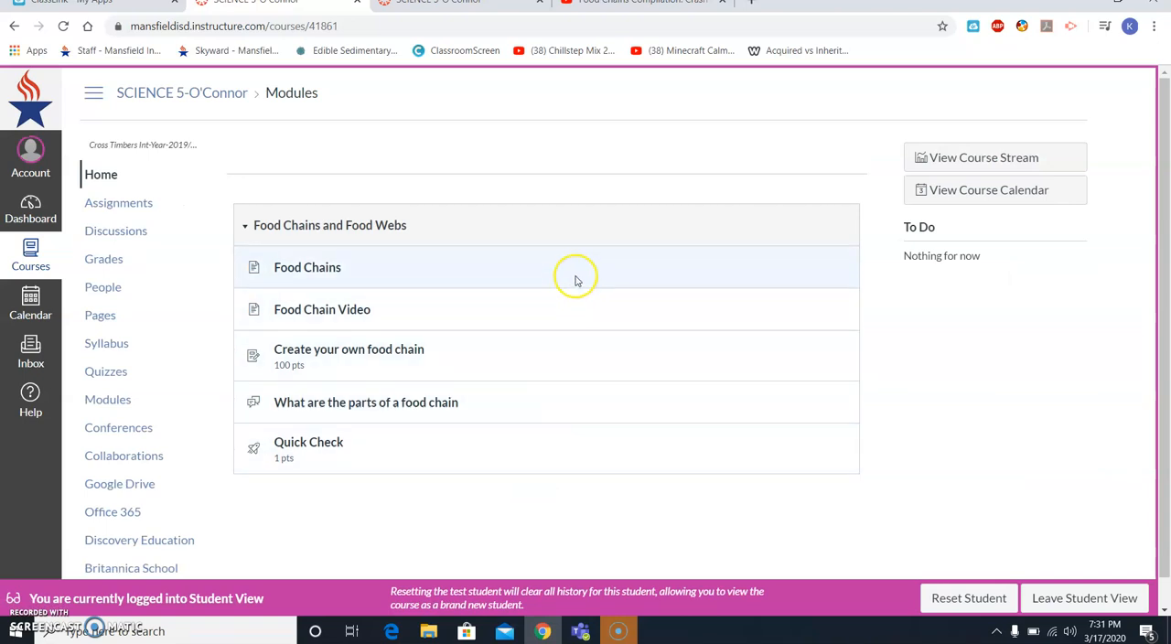
left_click(1119, 606)
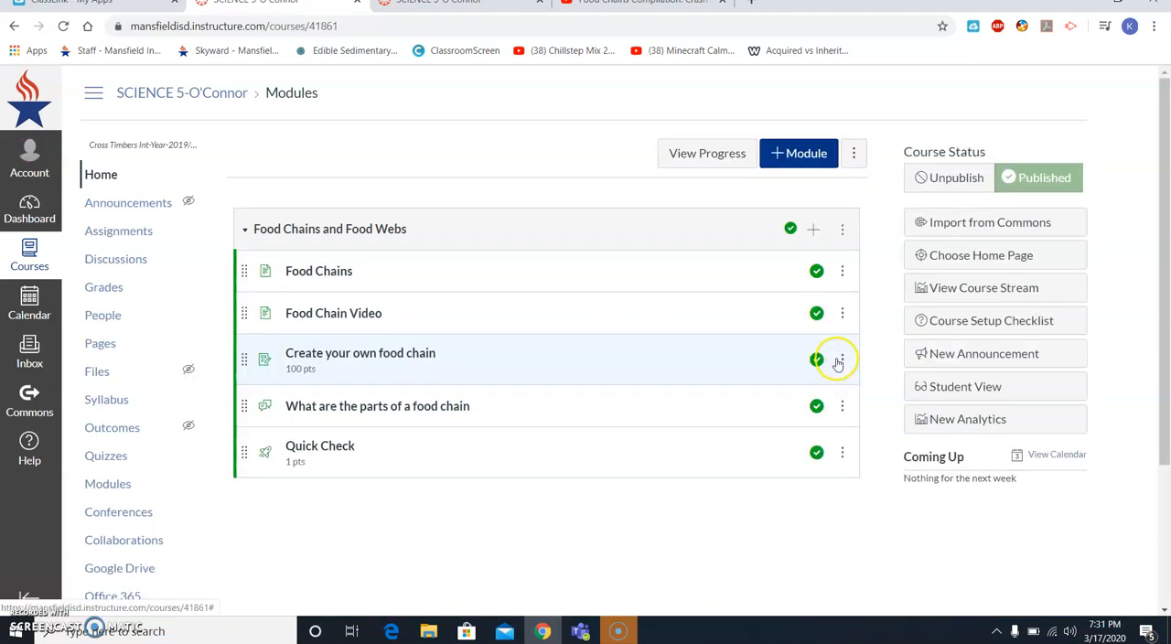
left_click(805, 157)
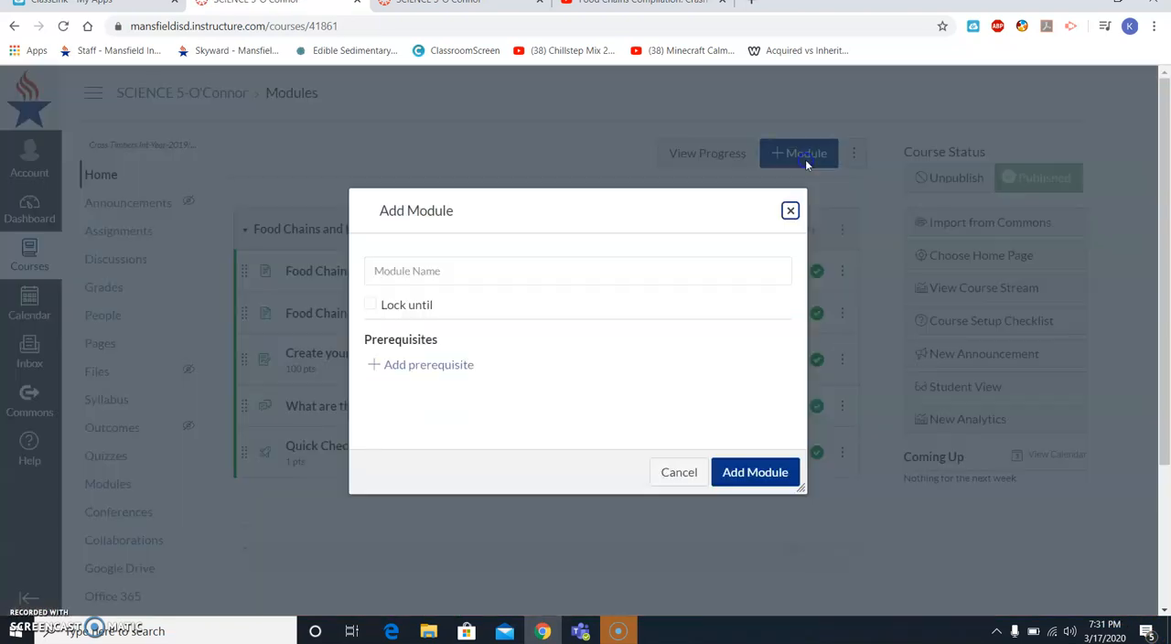
left_click(517, 276)
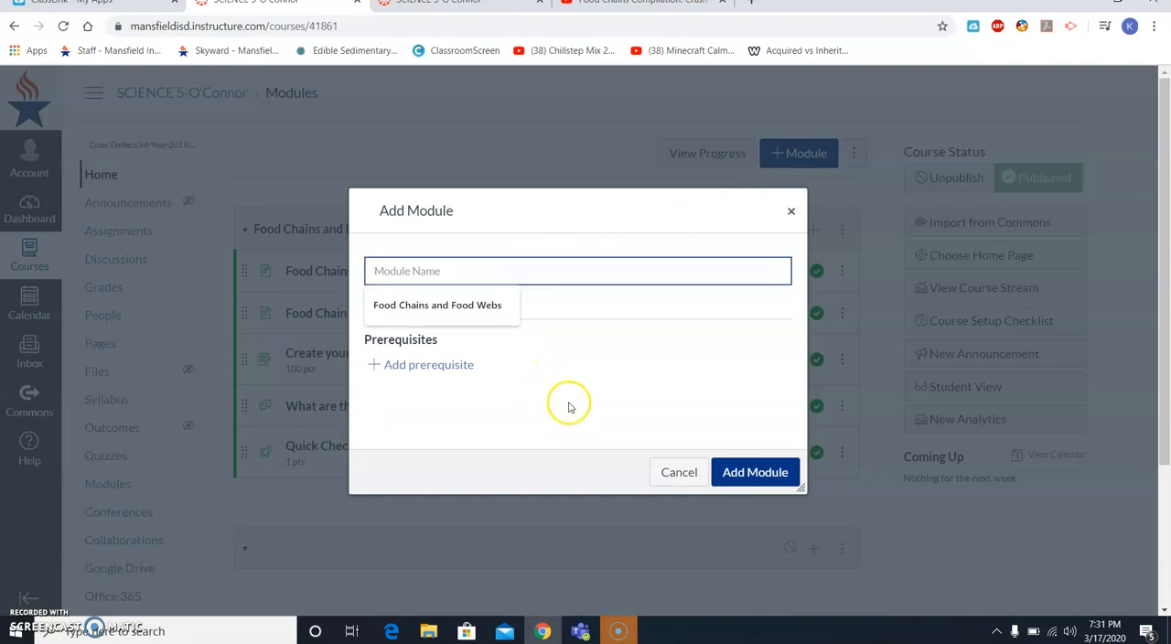
left_click(666, 472)
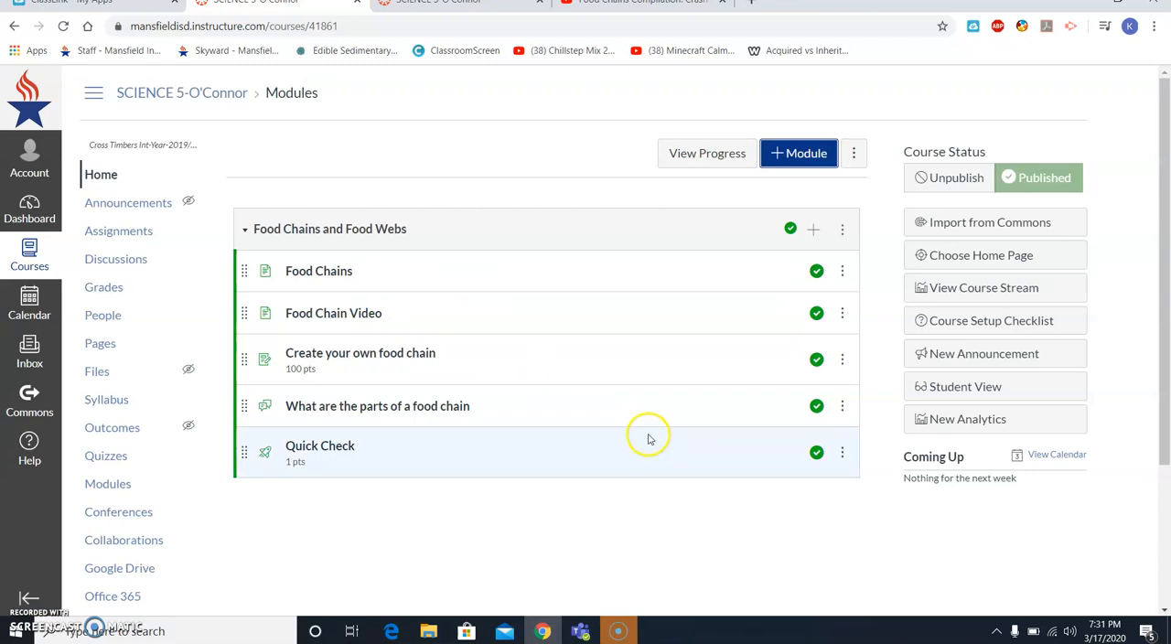
scroll(520, 288, "down", 1)
scroll(518, 283, "down", 1)
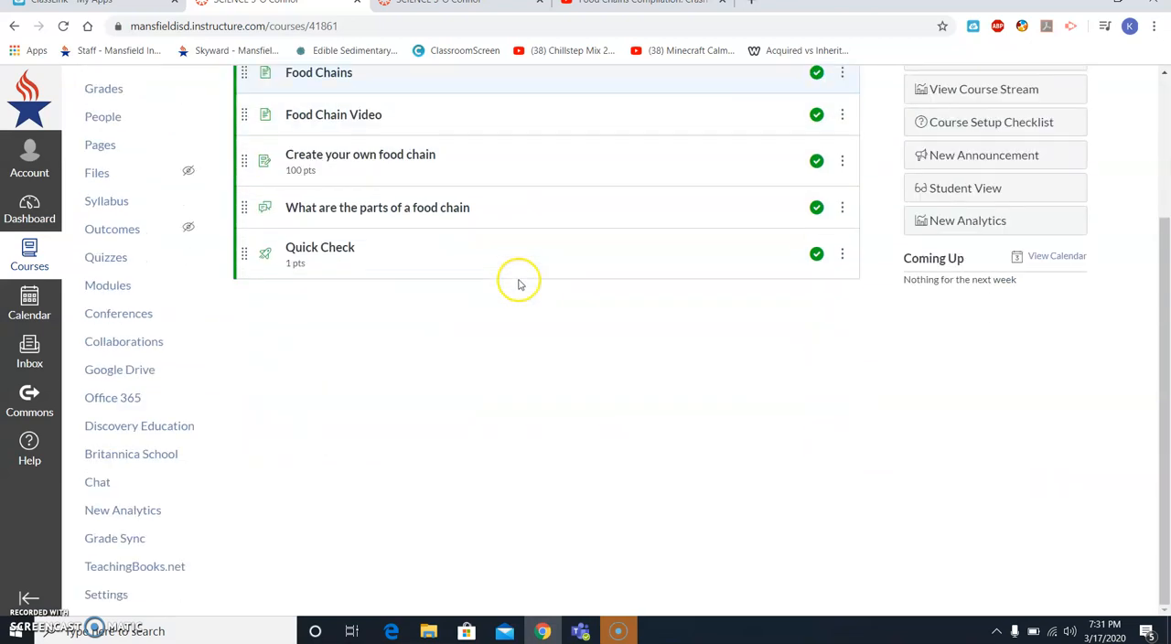
scroll(518, 283, "up", 3)
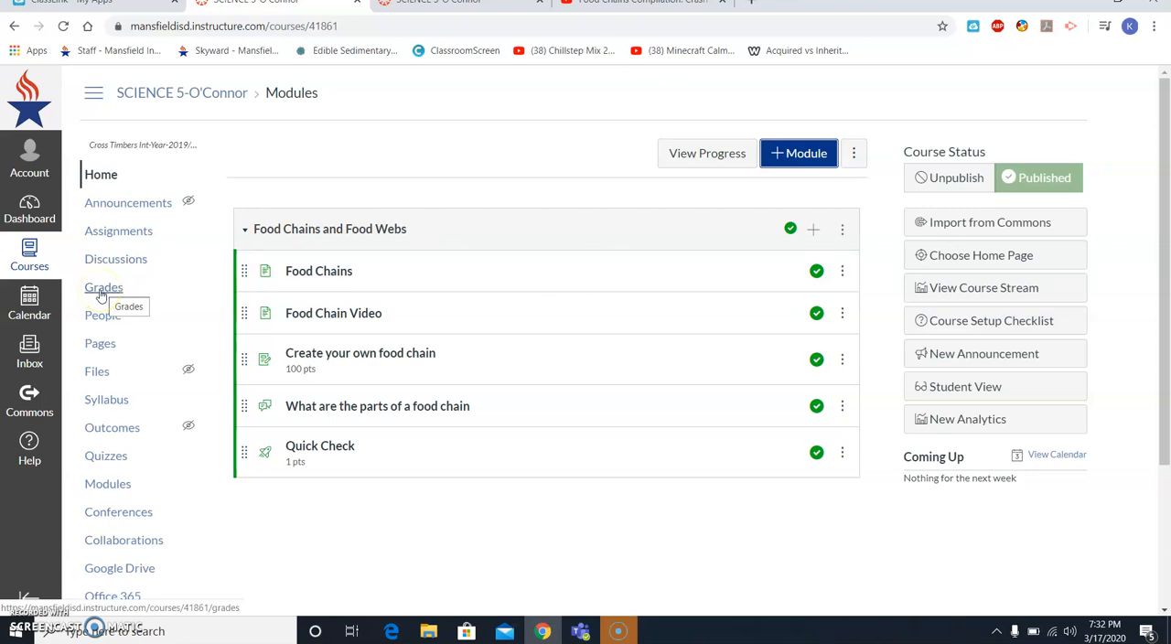
left_click(83, 314)
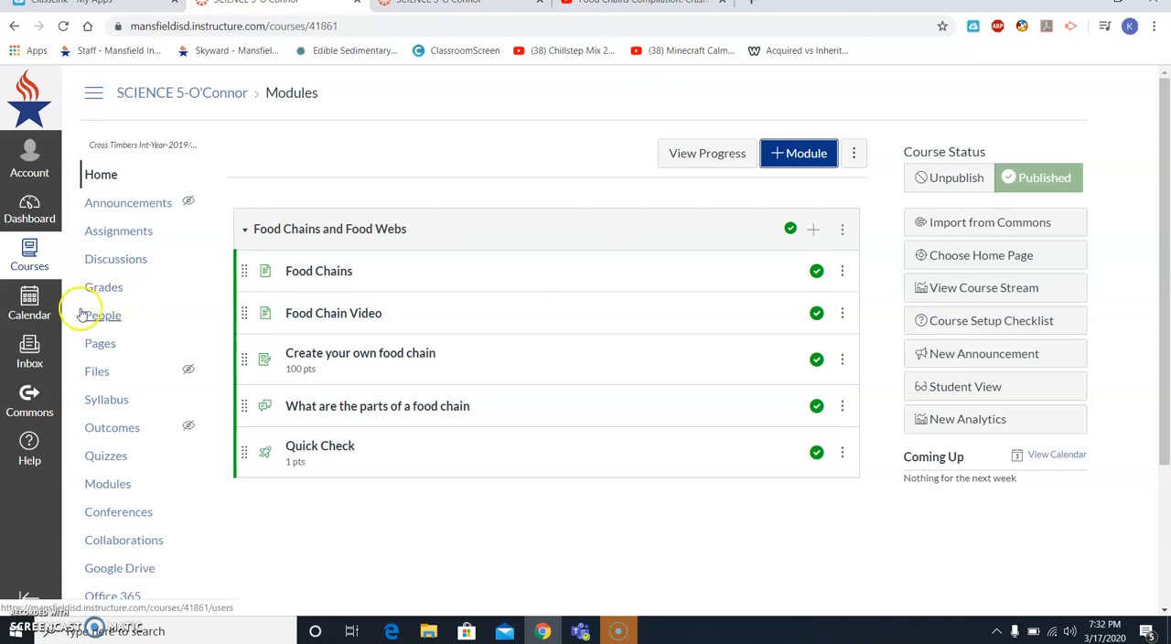